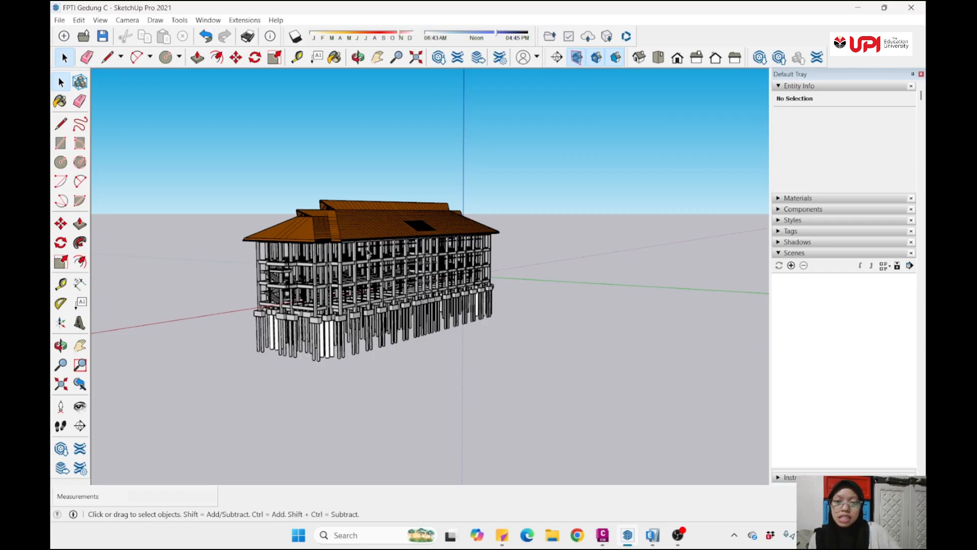
- Examine the building model's roof, structural frame and foundation piles from several angles and distances
scroll(371, 254, down, 2)
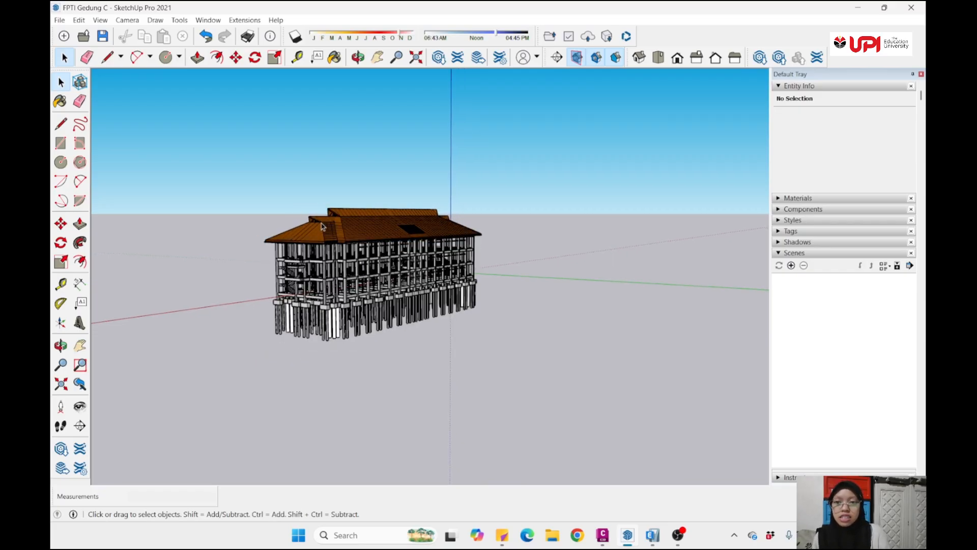
scroll(379, 225, down, 2)
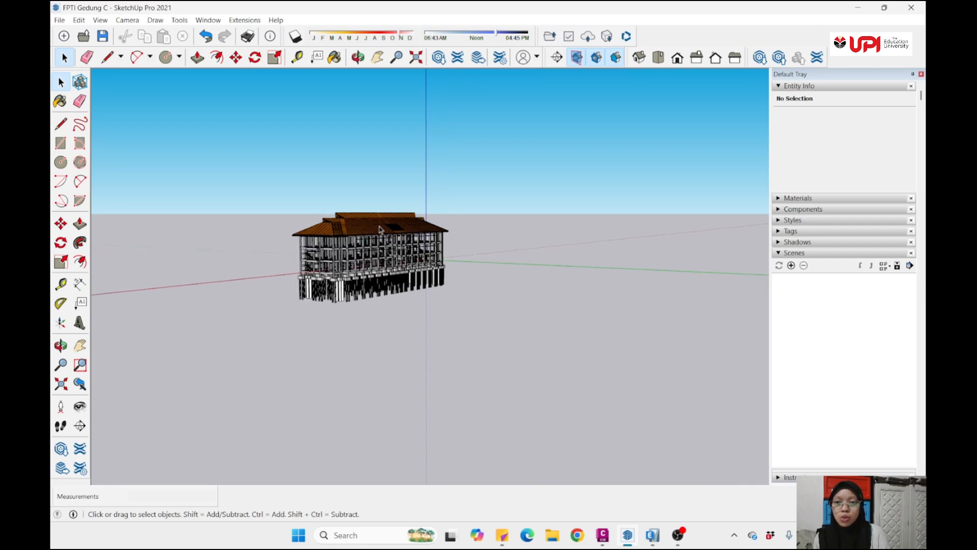
scroll(379, 229, up, 3)
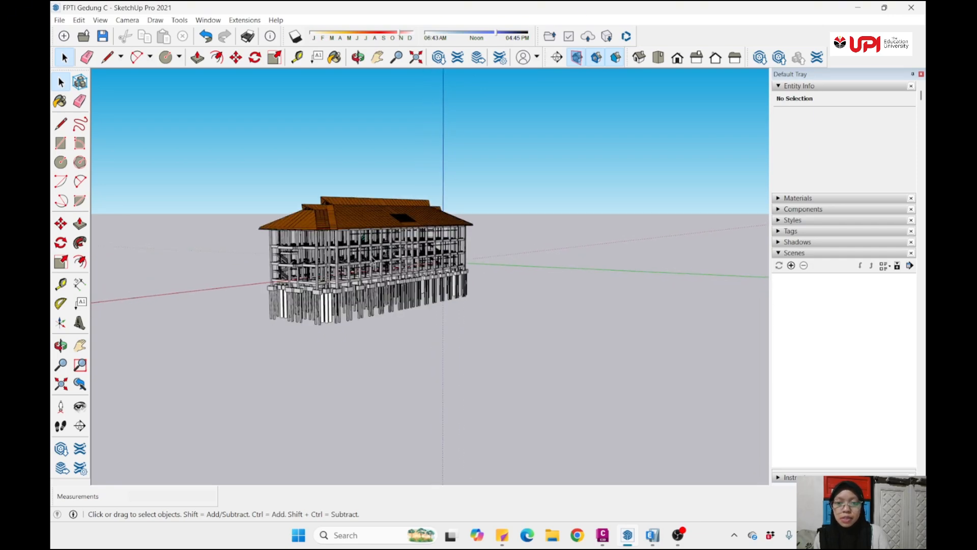
middle_drag(379, 229, 335, 253)
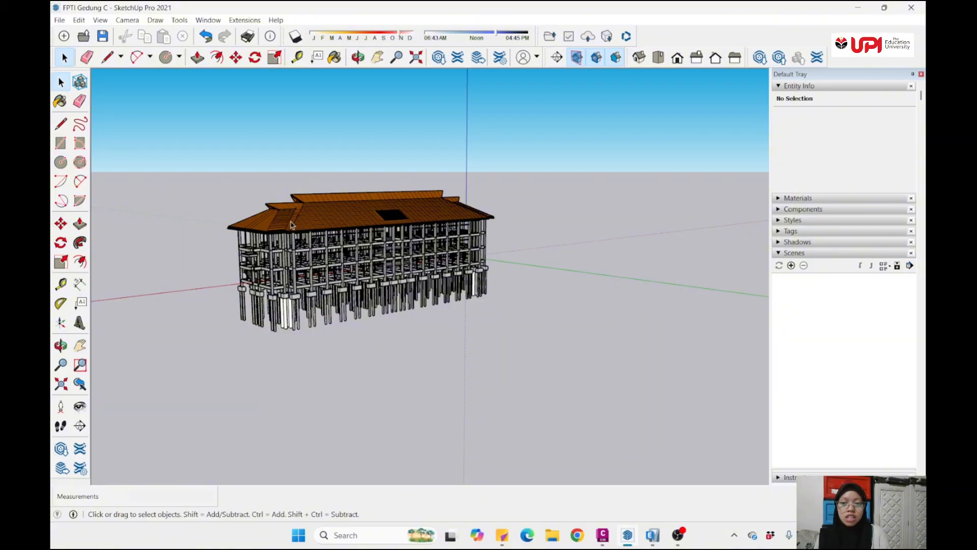
middle_drag(338, 231, 438, 199)
middle_drag(277, 247, 264, 248)
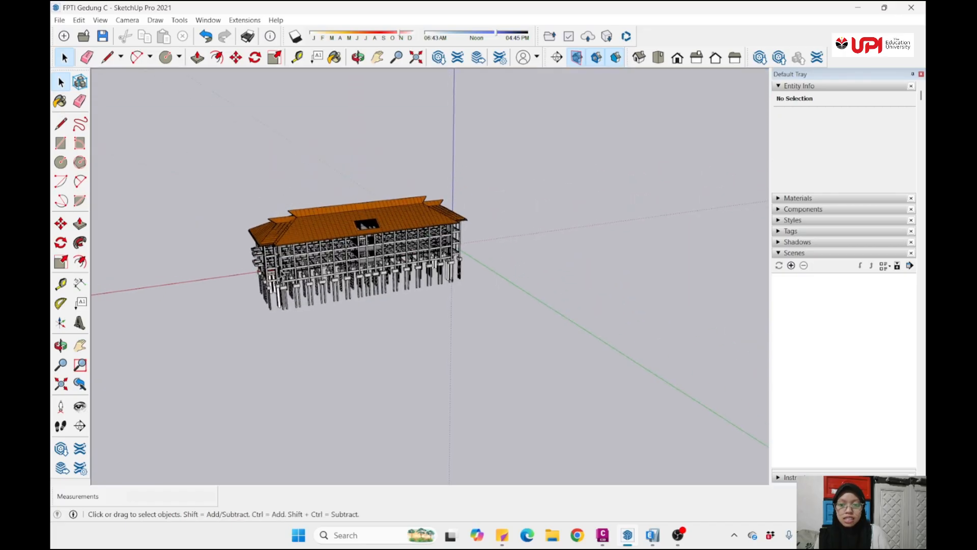
scroll(262, 249, up, 5)
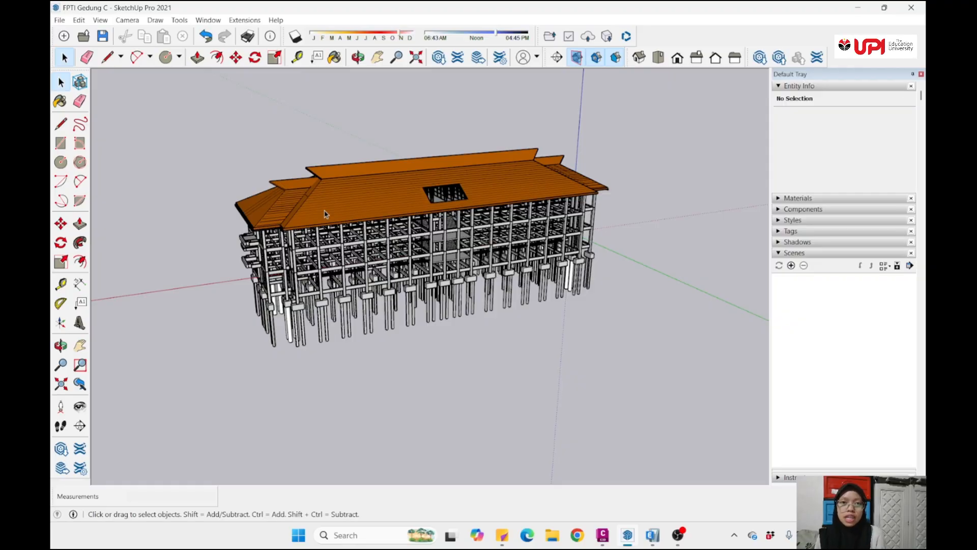
scroll(326, 214, up, 5)
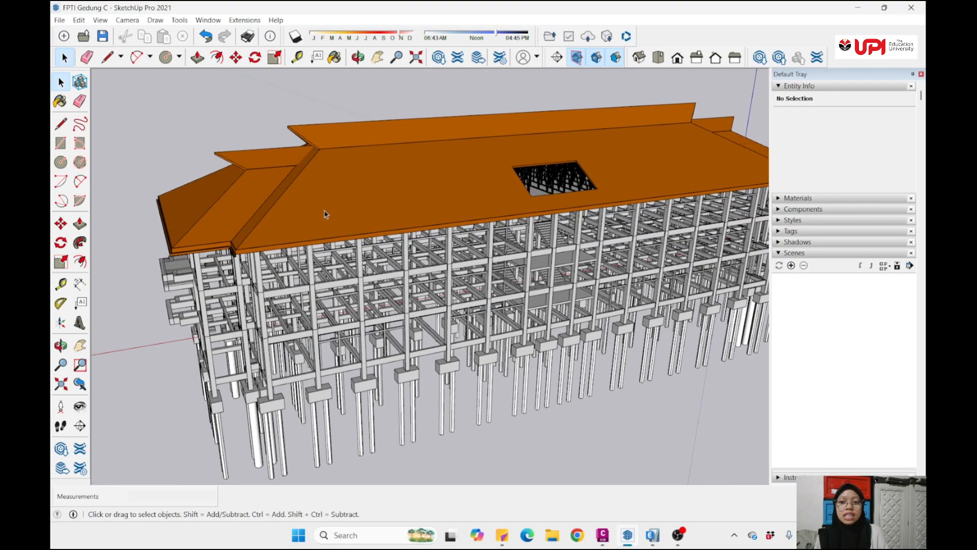
- Set the model's measurement units to Decimal format with length in Meters
click(209, 20)
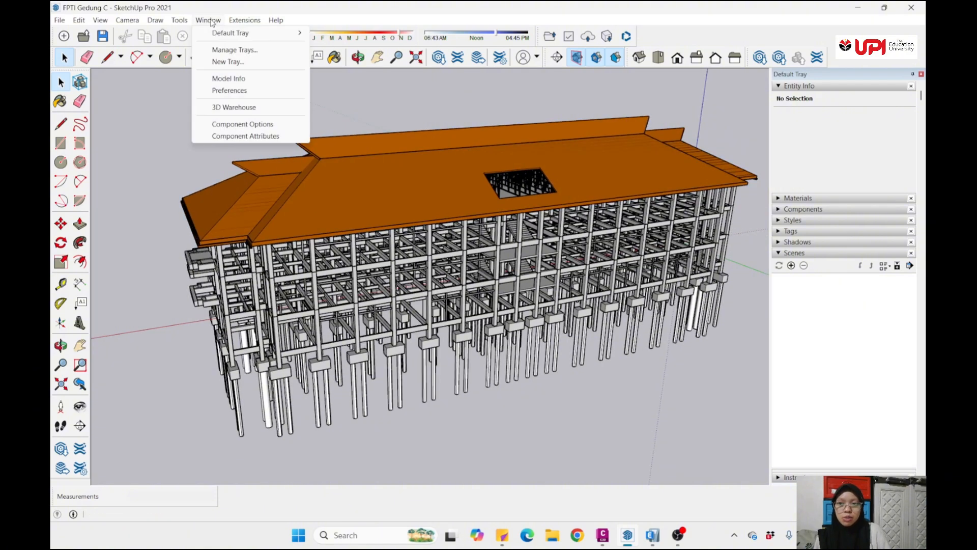
click(229, 79)
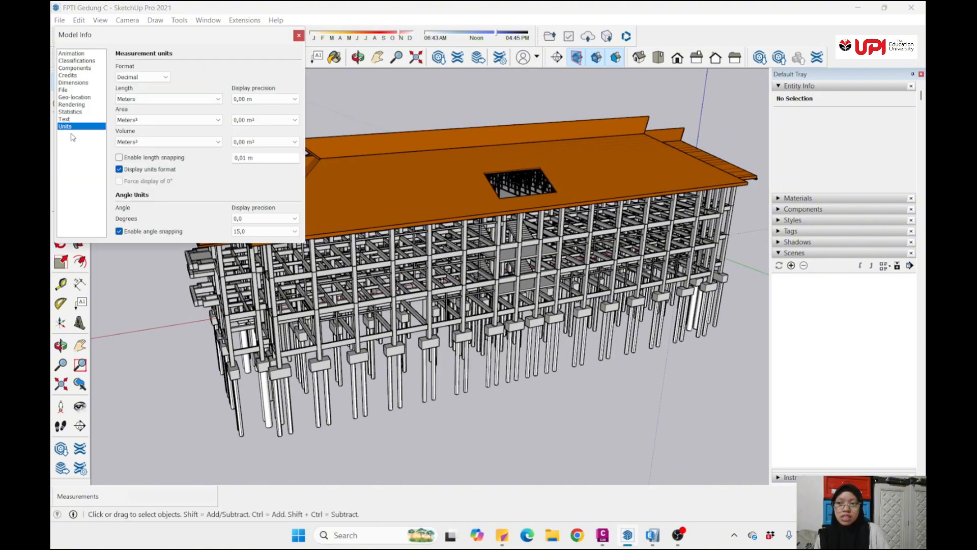
click(145, 79)
click(145, 79)
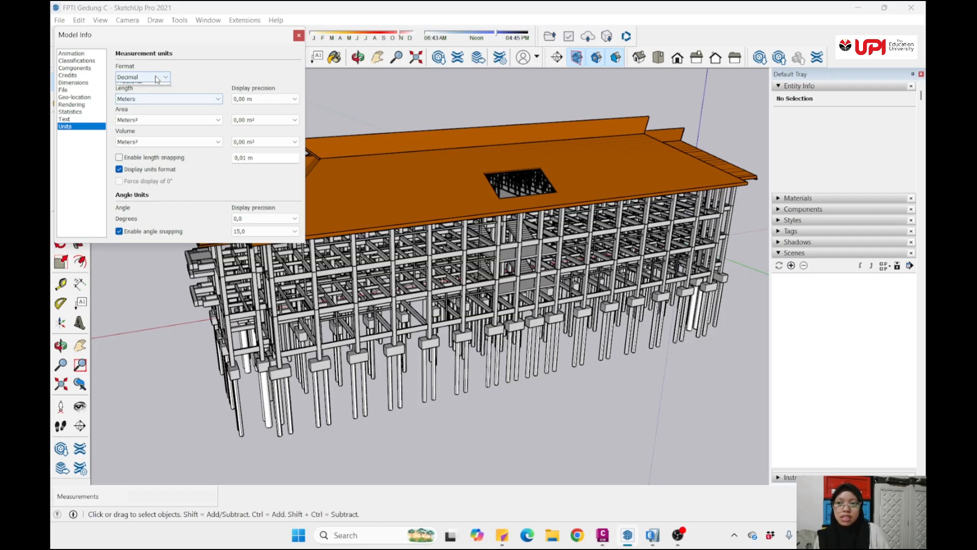
click(153, 78)
click(156, 79)
click(165, 99)
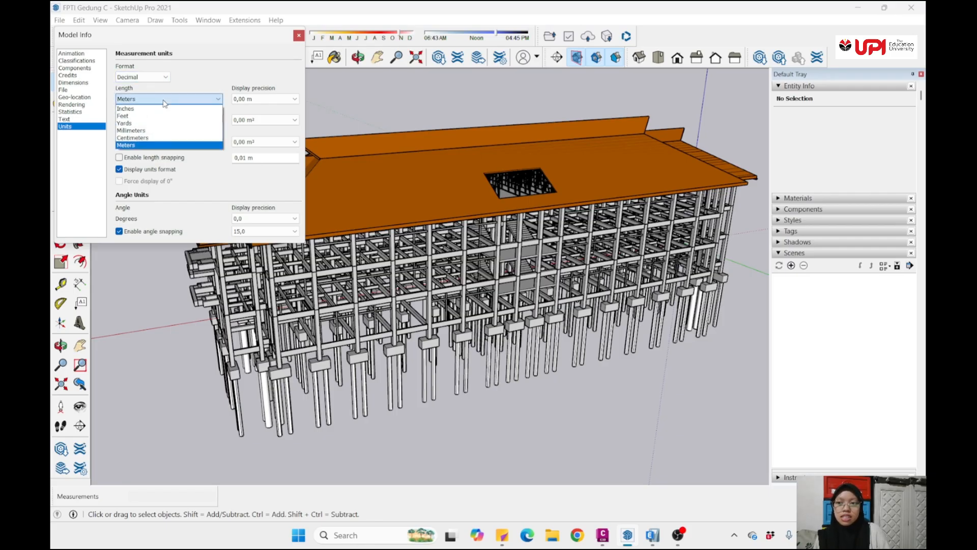
click(153, 146)
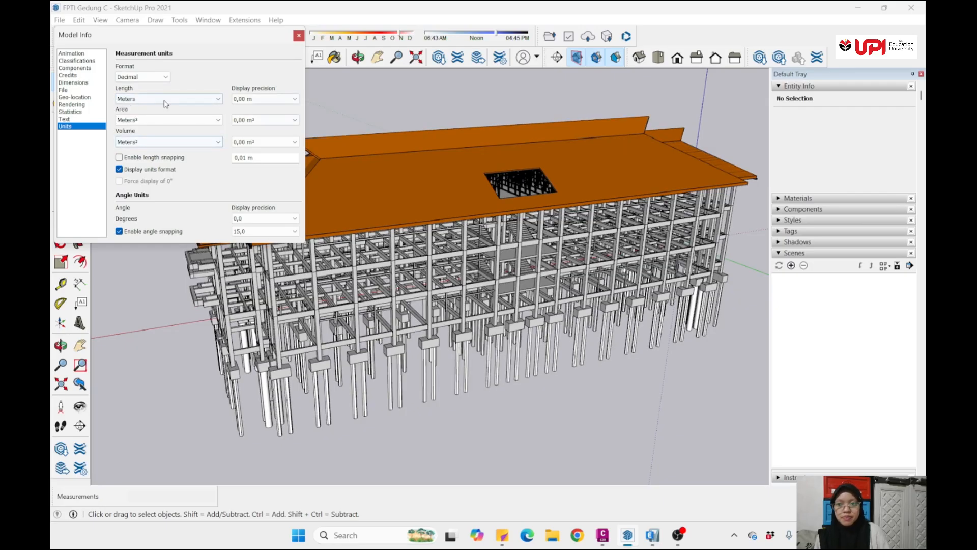
click(298, 36)
- Place a horizontal section plane above the building's roof, keeping the default name and symbol
scroll(209, 82, down, 3)
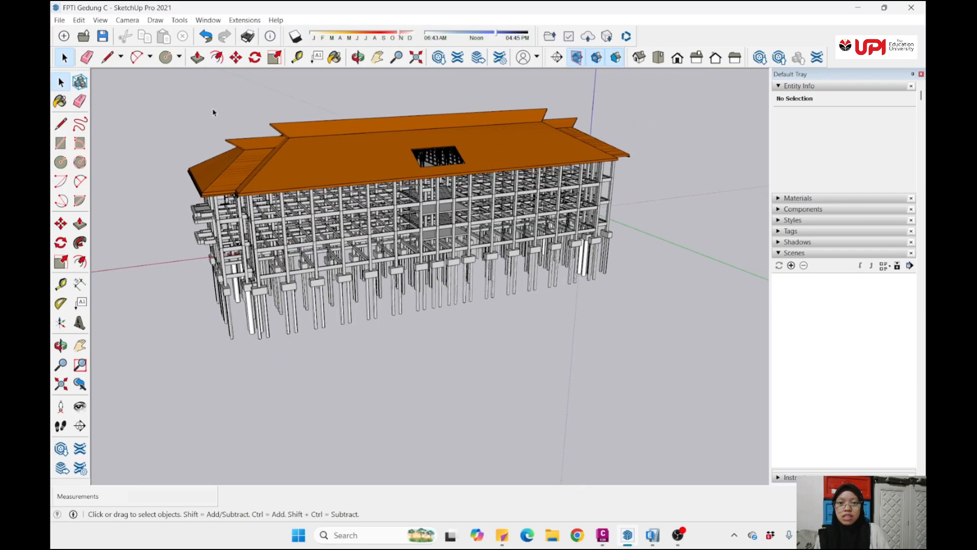
scroll(222, 122, down, 4)
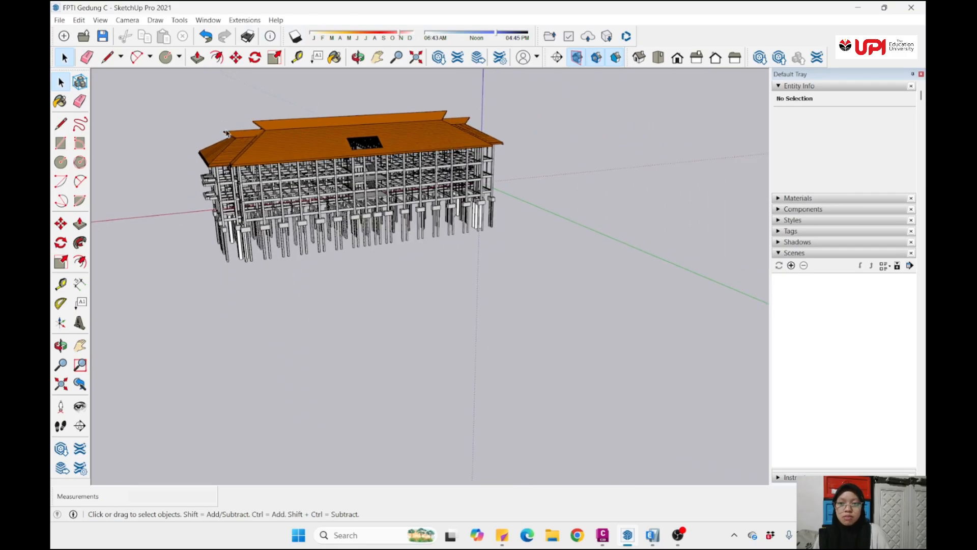
middle_drag(227, 131, 267, 195)
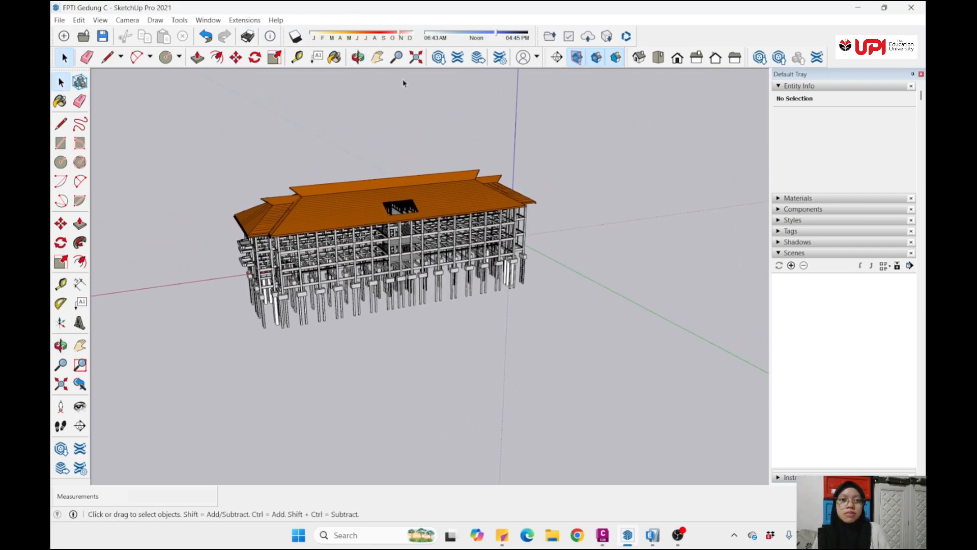
click(557, 60)
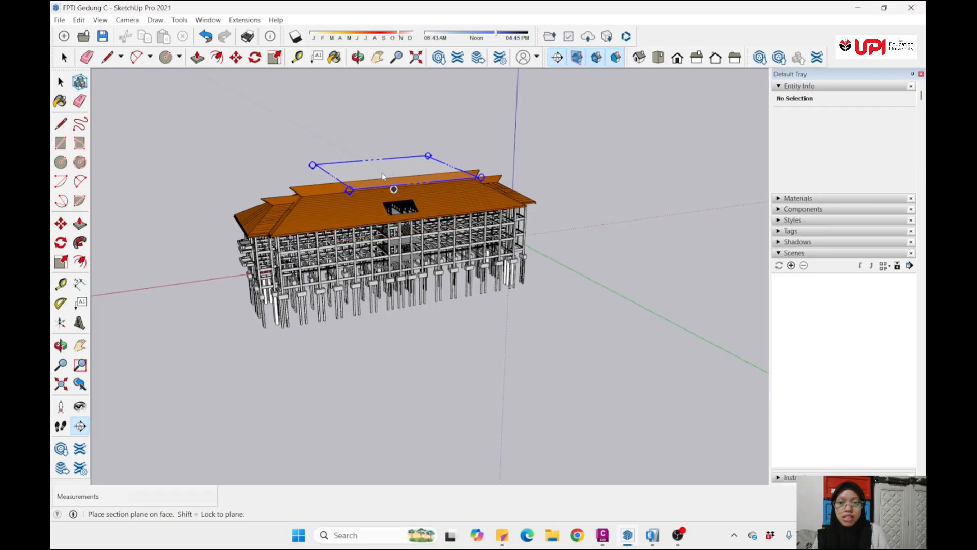
scroll(383, 178, up, 2)
scroll(382, 175, down, 1)
middle_drag(382, 168, 381, 187)
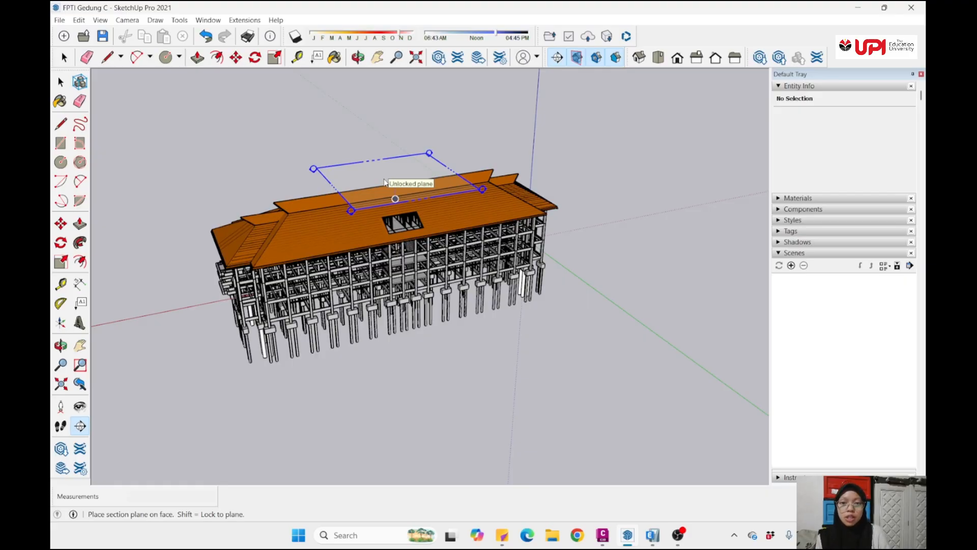
click(385, 182)
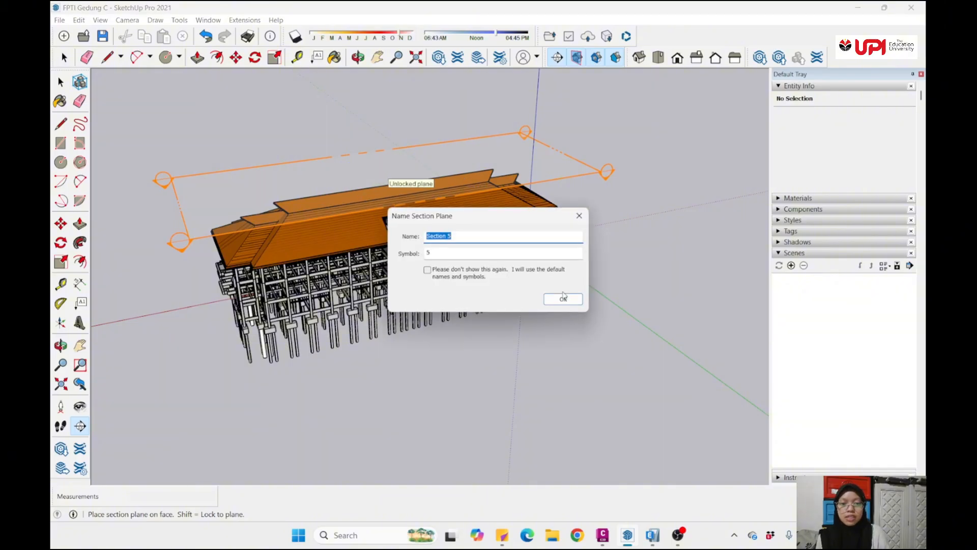
click(563, 298)
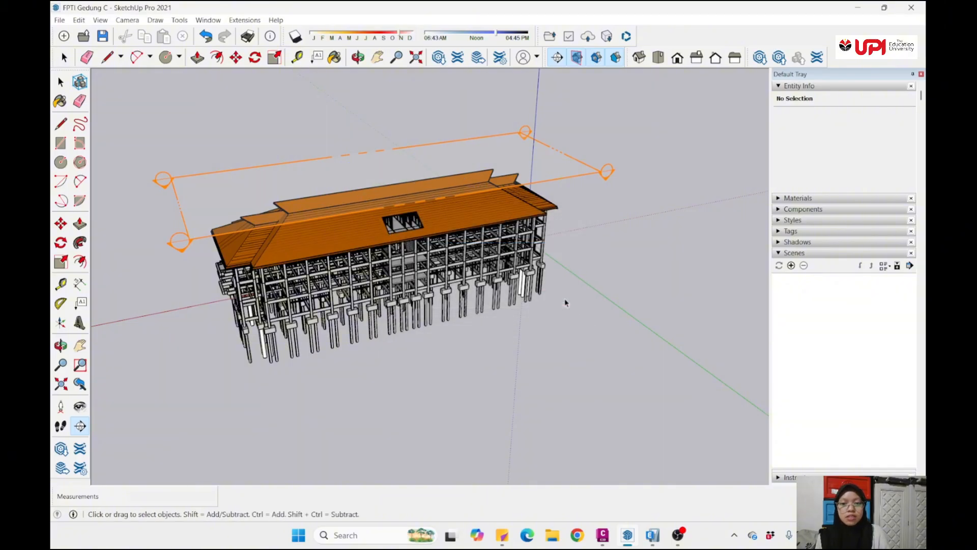
- Move the section plane down about 17 m so it cuts through the lowest storey's columns
click(189, 244)
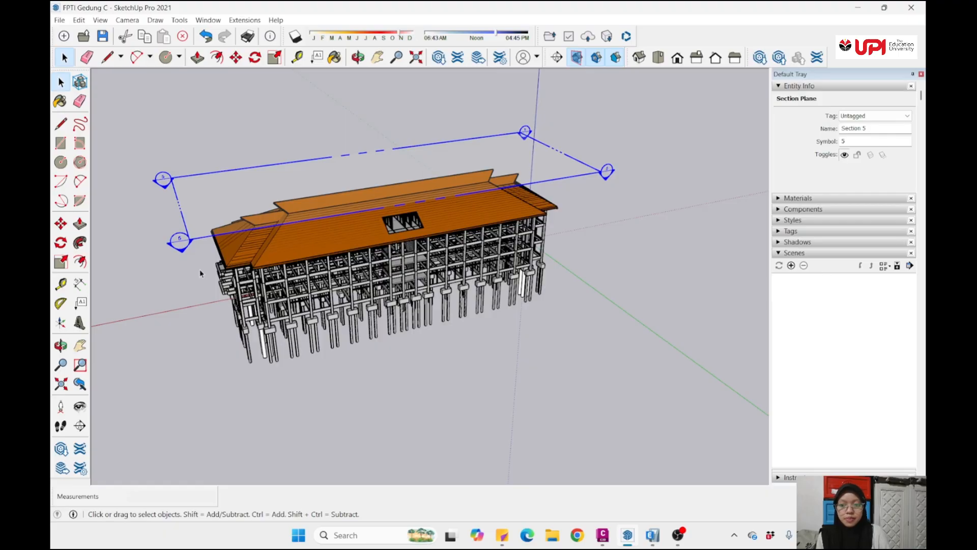
key(m)
scroll(189, 239, up, 1)
scroll(189, 239, up, 2)
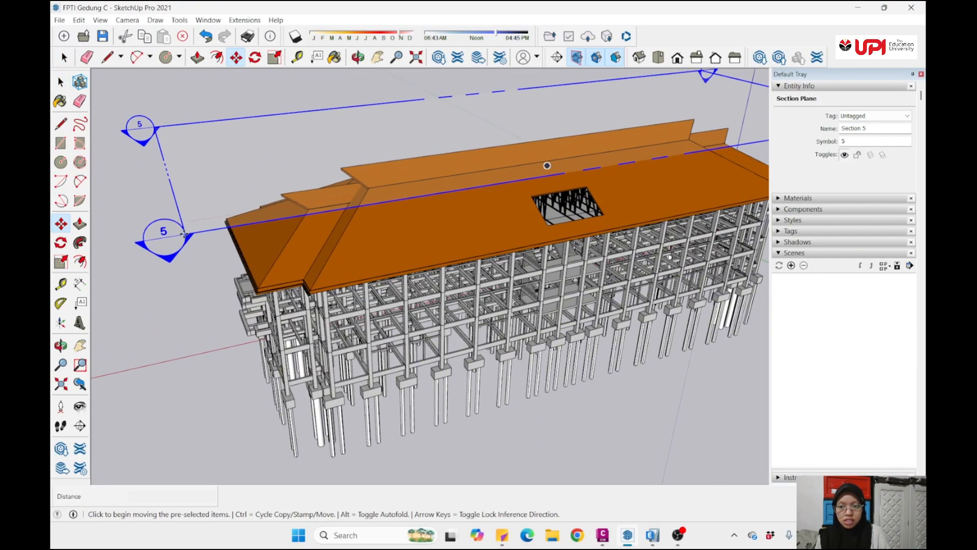
click(185, 235)
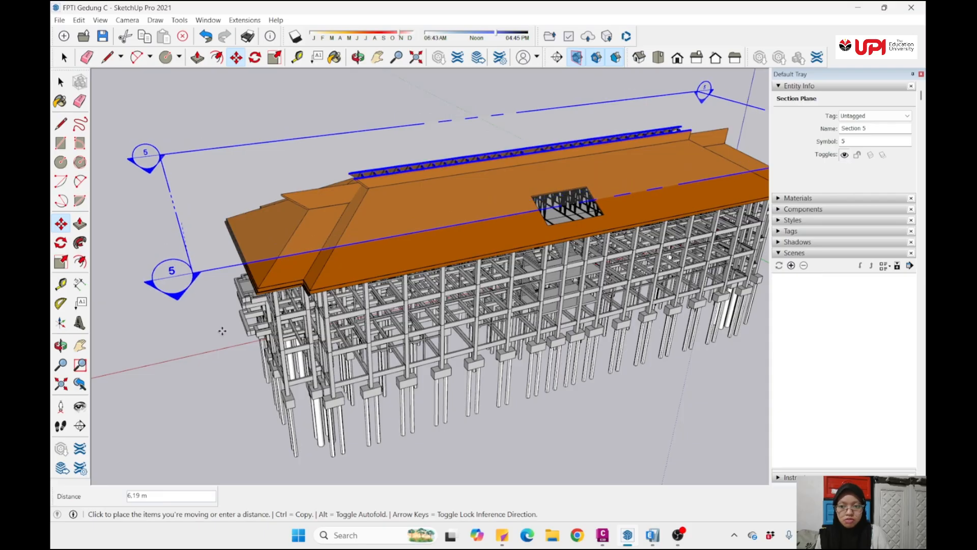
scroll(232, 370, up, 1)
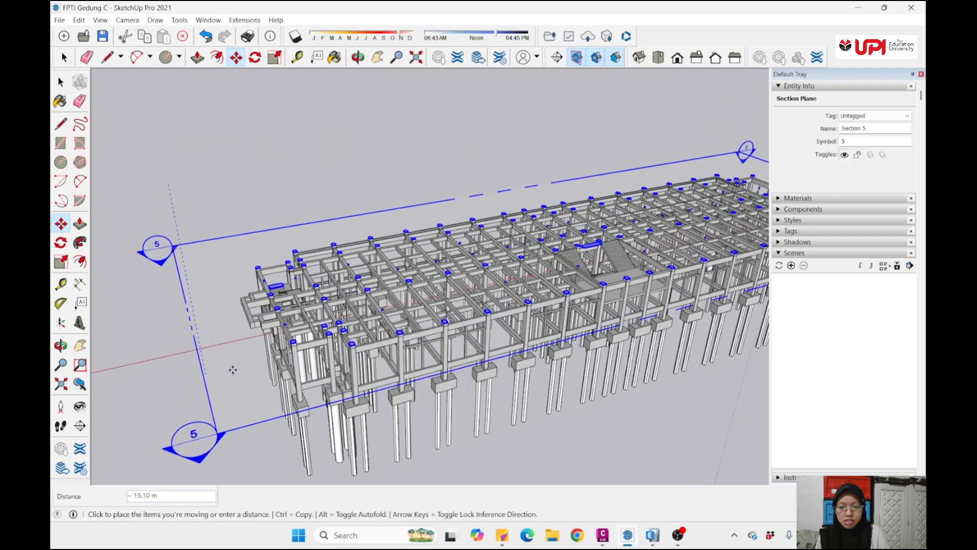
scroll(233, 369, up, 4)
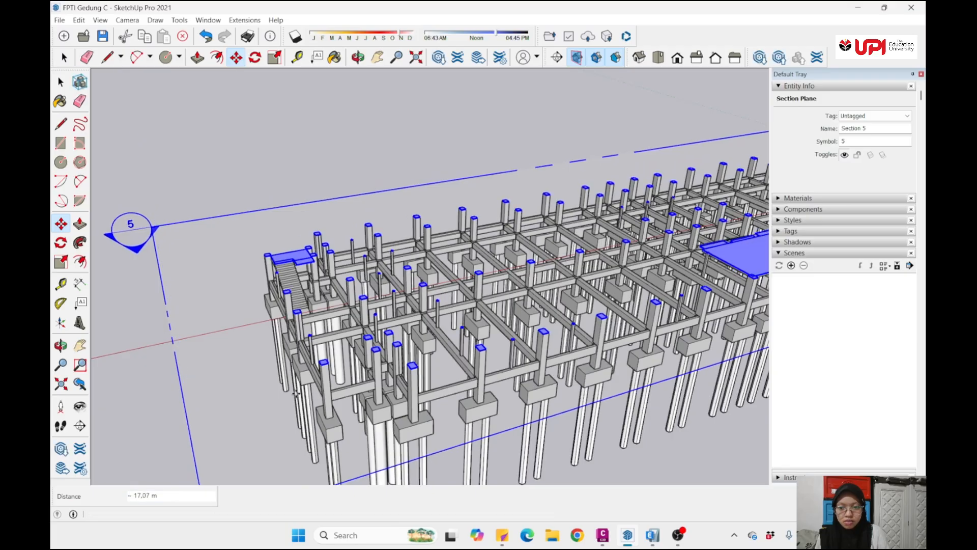
click(297, 393)
- Lower the section plane about 1.72 m more onto the column and beam intersection at the lowest beam level
scroll(301, 384, up, 2)
scroll(333, 382, down, 1)
shift+middle_drag(337, 397, 314, 309)
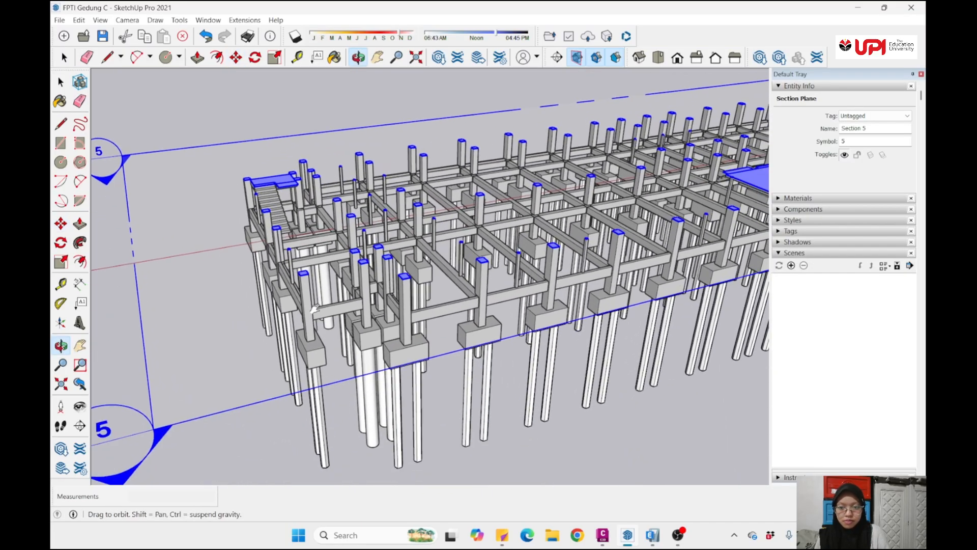
scroll(315, 309, up, 4)
key(m)
click(287, 294)
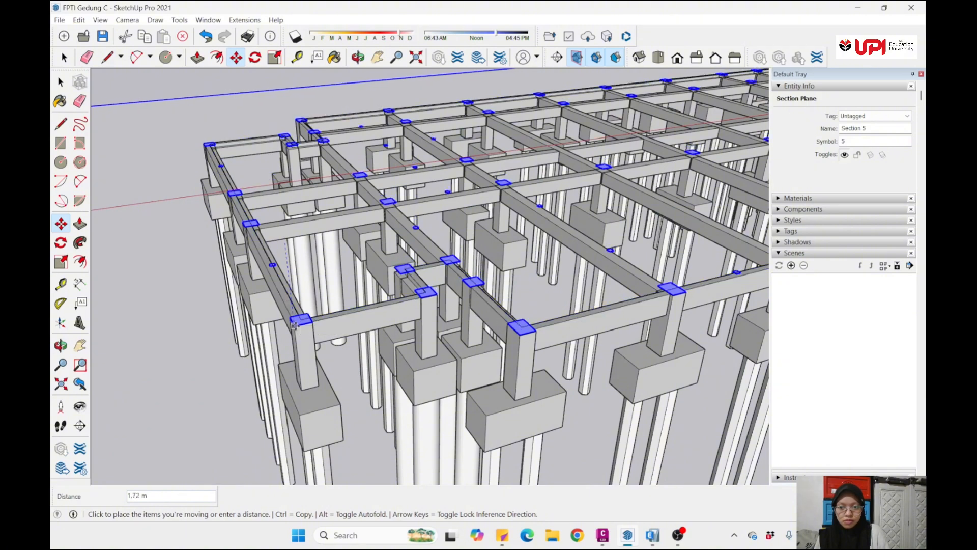
click(294, 325)
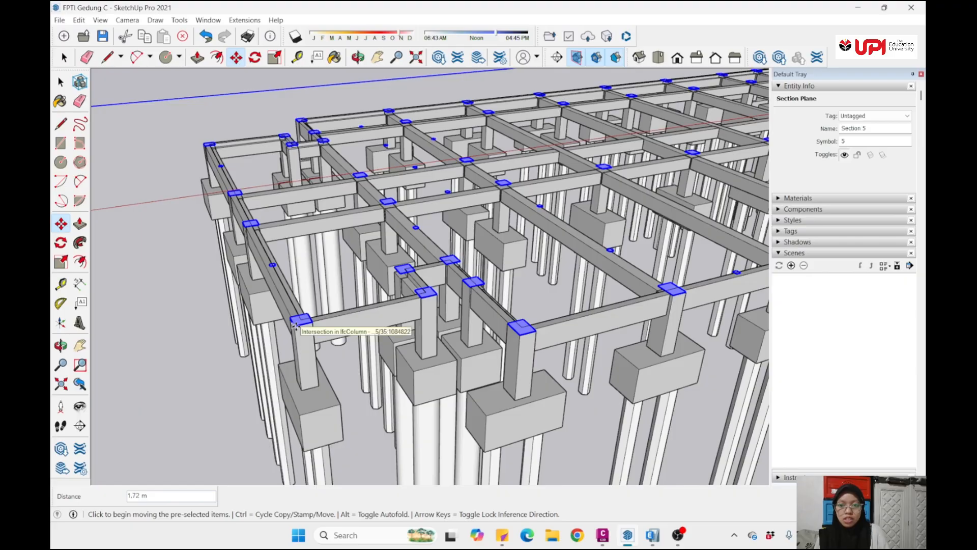
- Raise the section plane 1 m above the lowest beam level and deselect it
click(295, 324)
text(1)
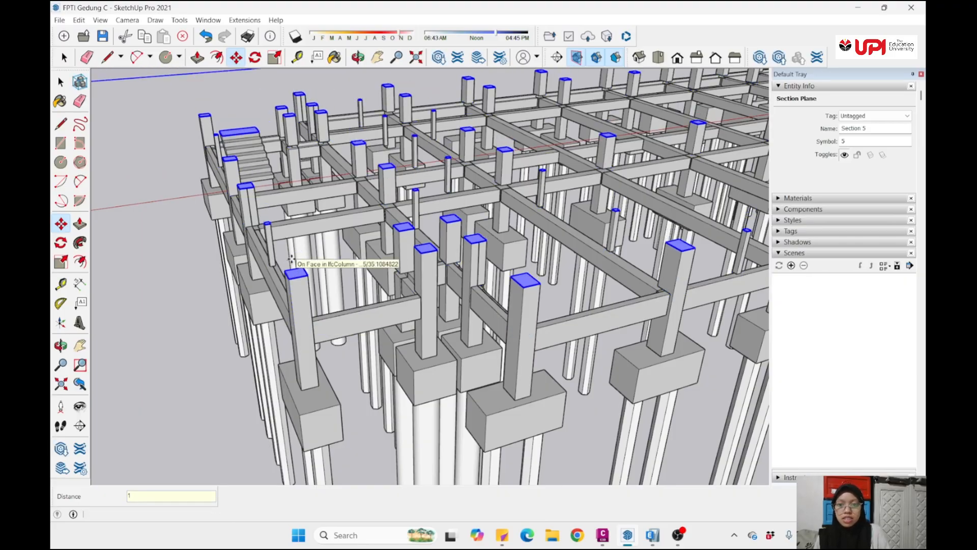
key(Return)
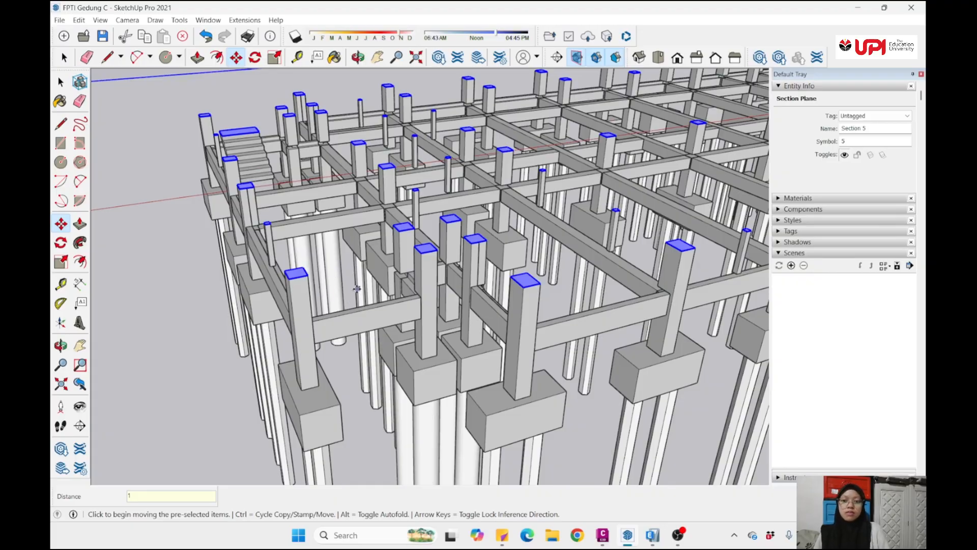
scroll(357, 288, down, 5)
middle_drag(357, 289, 342, 304)
click(233, 115)
- Show the sectioned model from the Top standard view in Parallel Projection
scroll(321, 264, down, 3)
middle_drag(331, 267, 324, 298)
scroll(346, 284, up, 3)
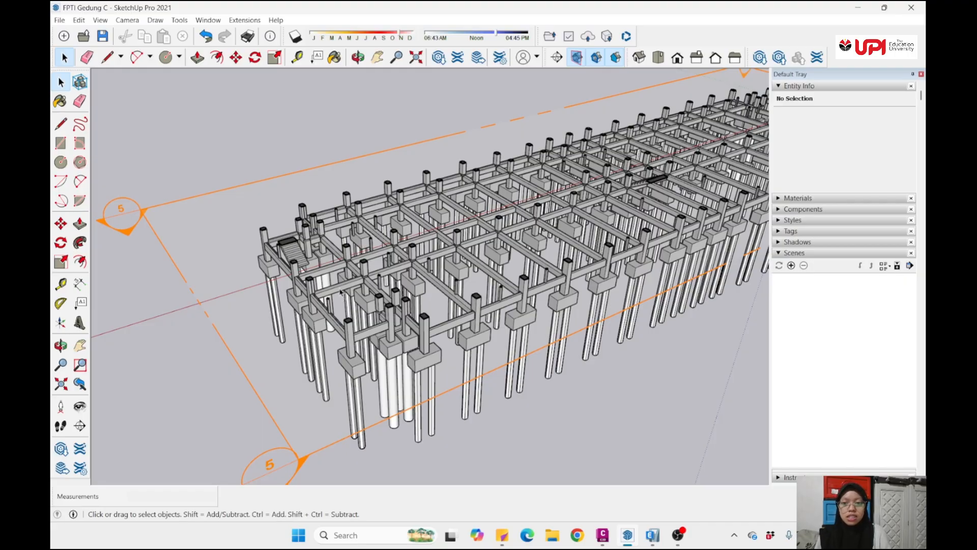
scroll(329, 244, down, 5)
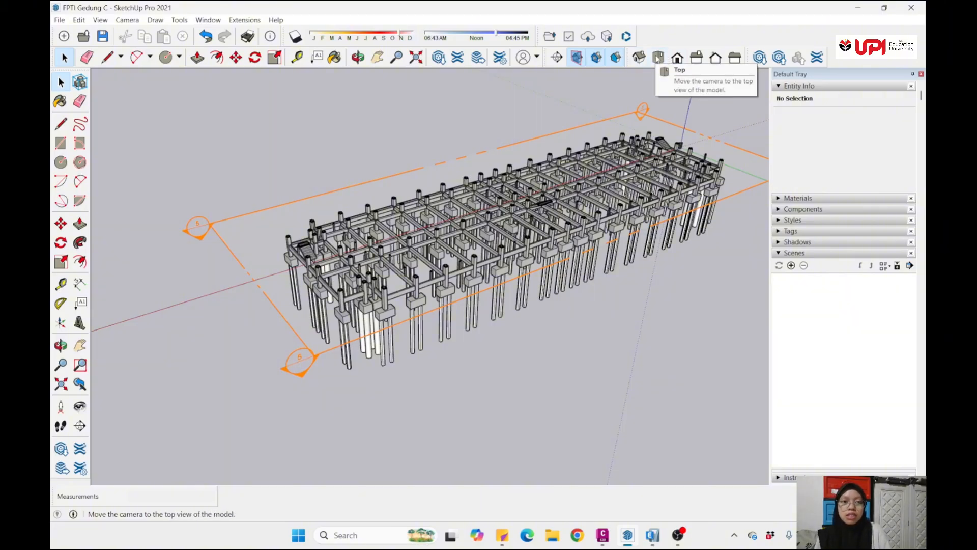
click(658, 58)
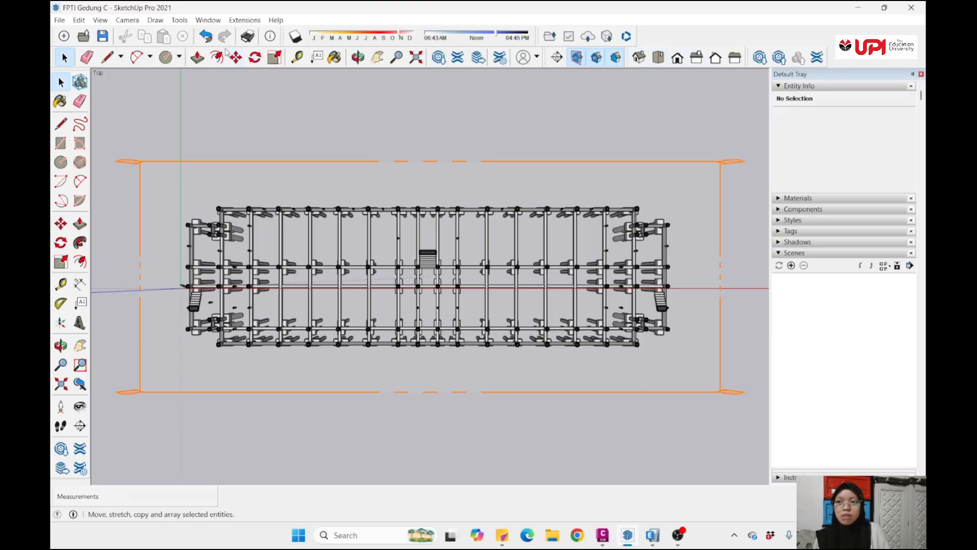
click(123, 22)
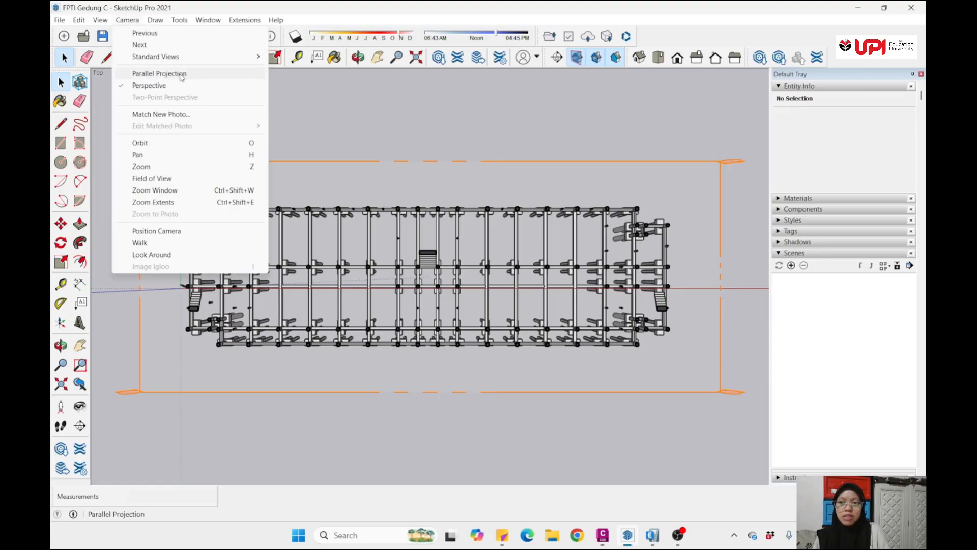
click(182, 77)
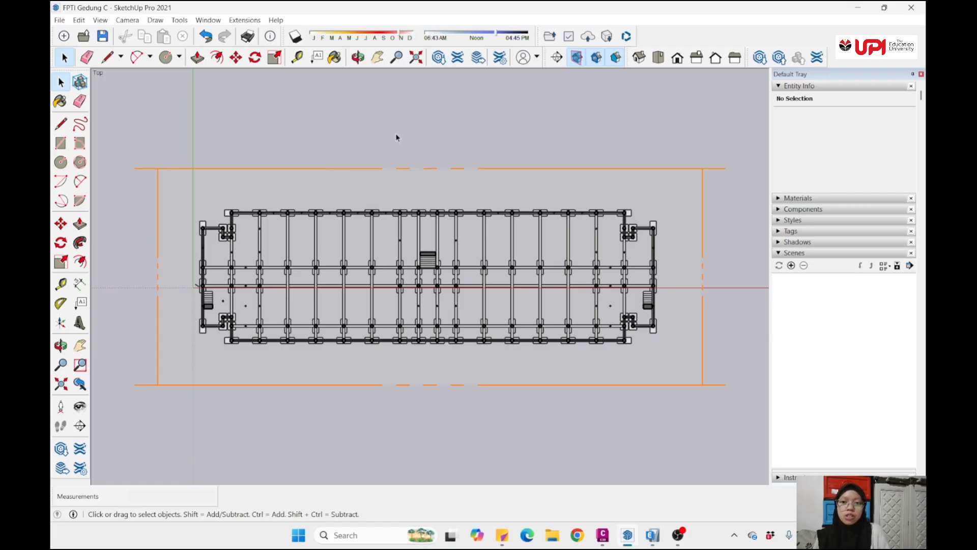
scroll(350, 265, up, 2)
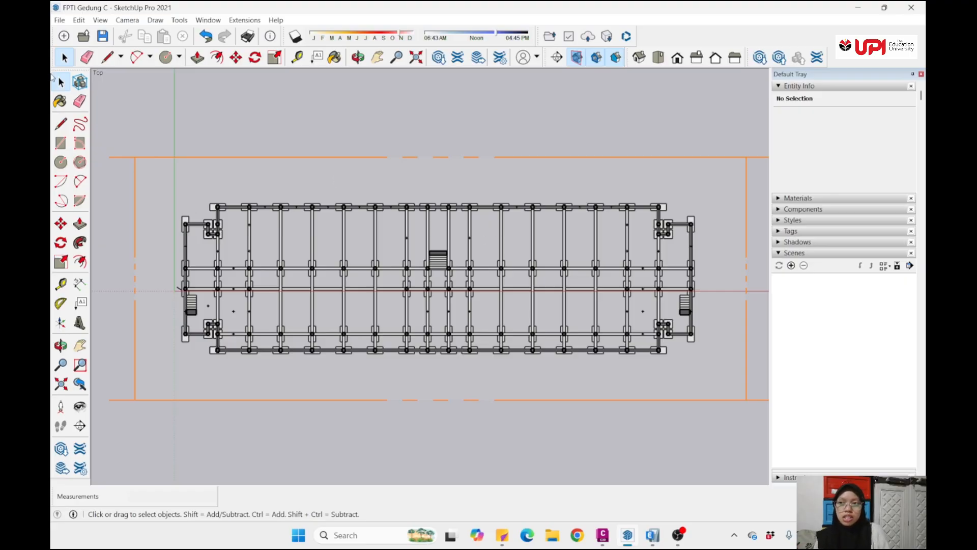
- Export the sectioned top view as a 2D graphic in AutoCAD DWG format named LANTAI SATU, in the STRUKTUR BETON folder
click(60, 21)
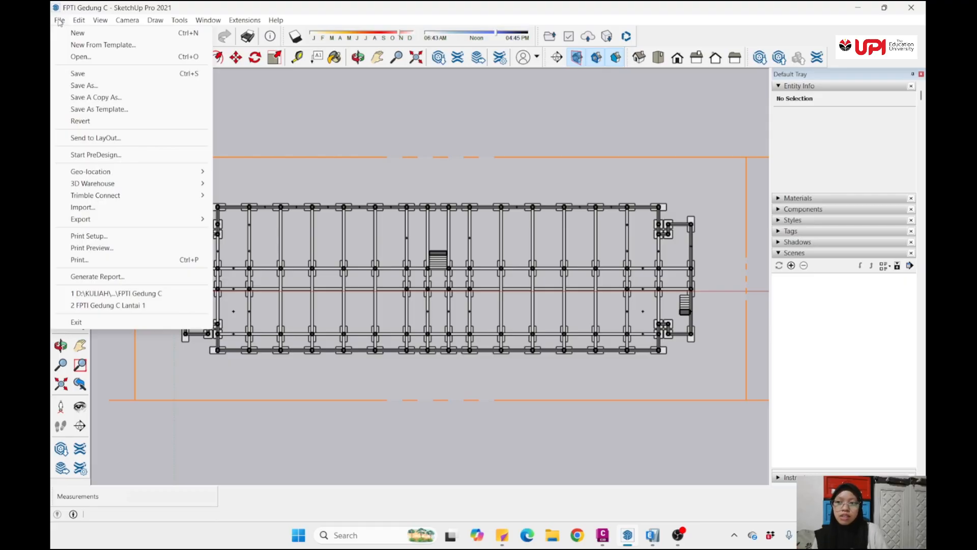
mouse_move(179, 218)
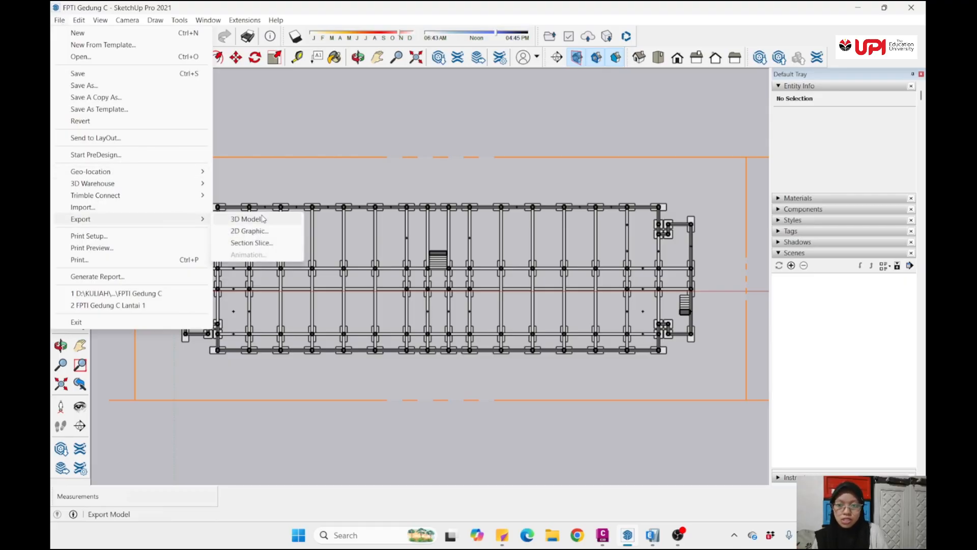
click(261, 232)
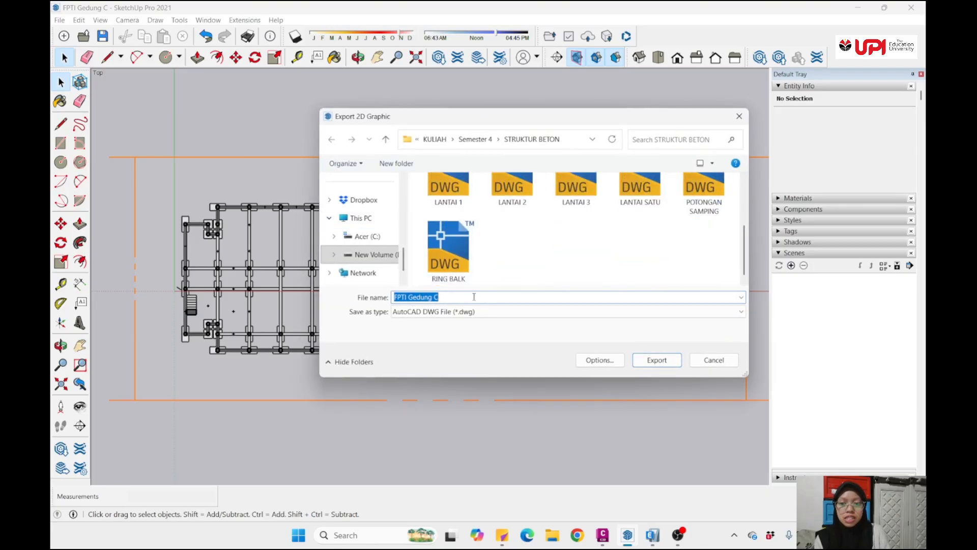
text(LAN)
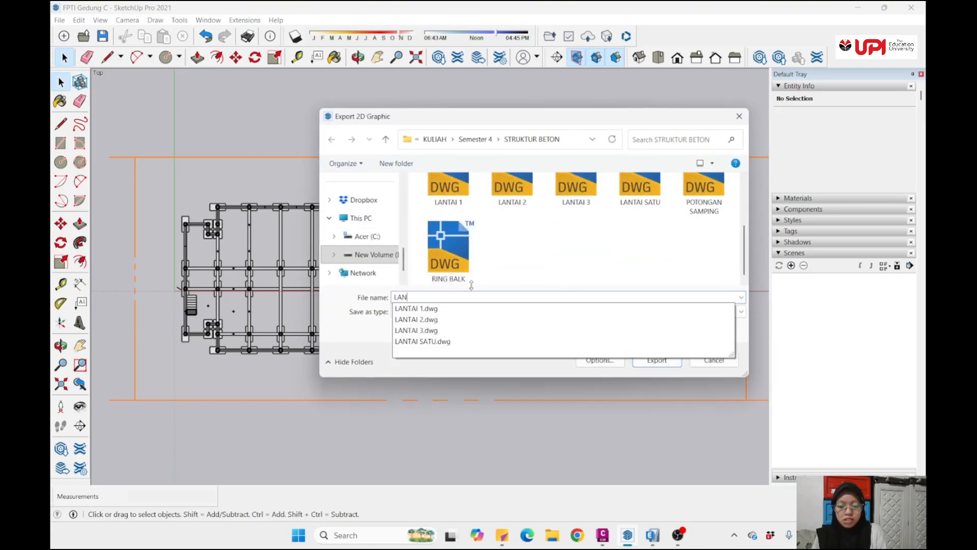
text(TAI SATU)
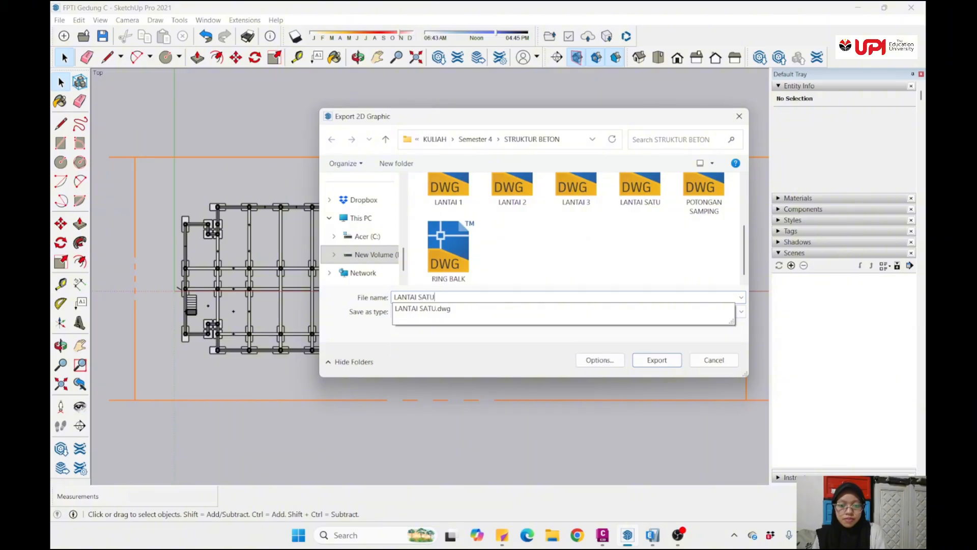
text(U)
key(Return)
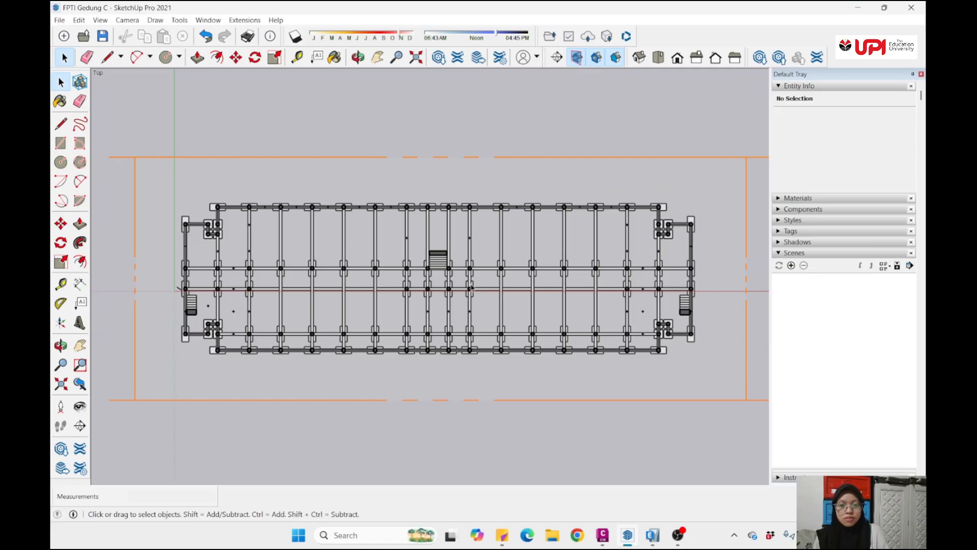
- Delete the horizontal section plane from the building model
scroll(470, 284, down, 3)
middle_drag(471, 285, 449, 236)
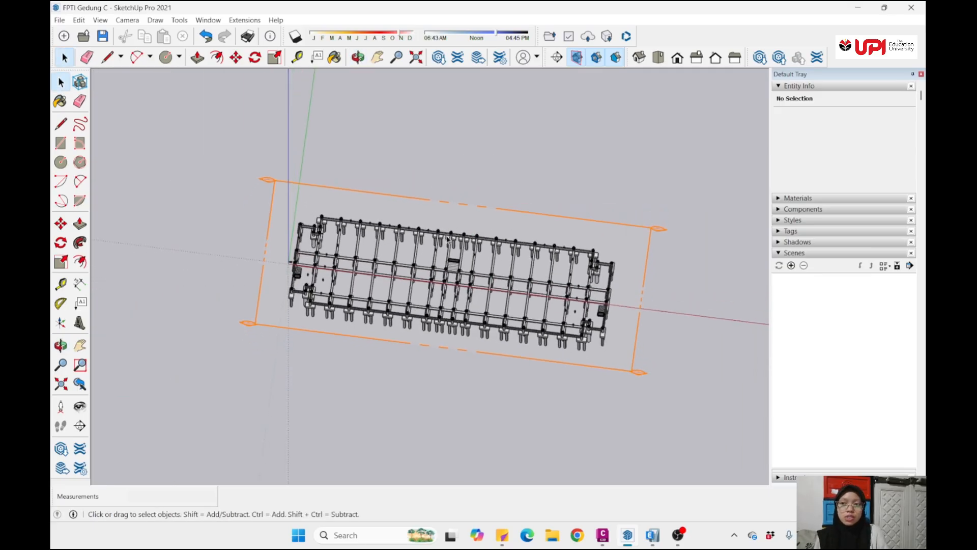
scroll(446, 245, down, 2)
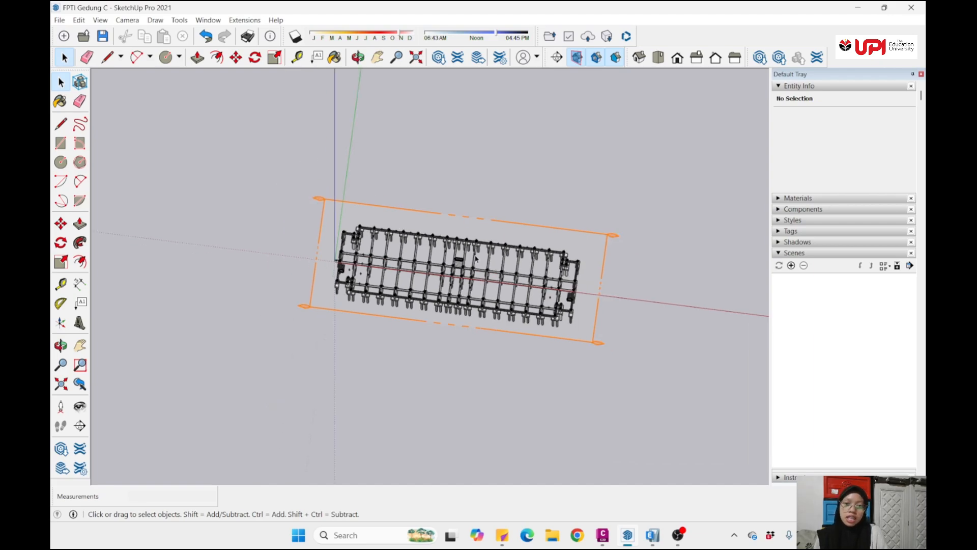
double_click(602, 238)
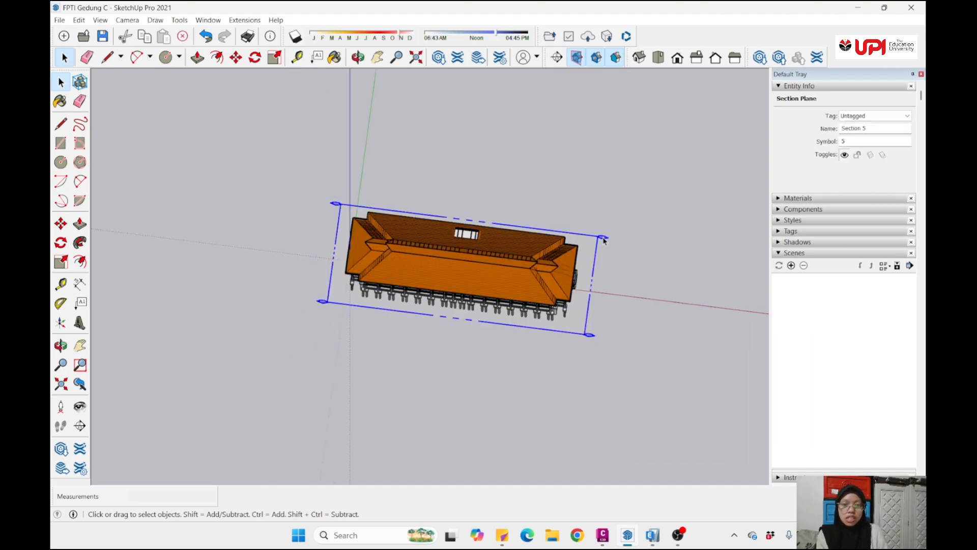
key(Delete)
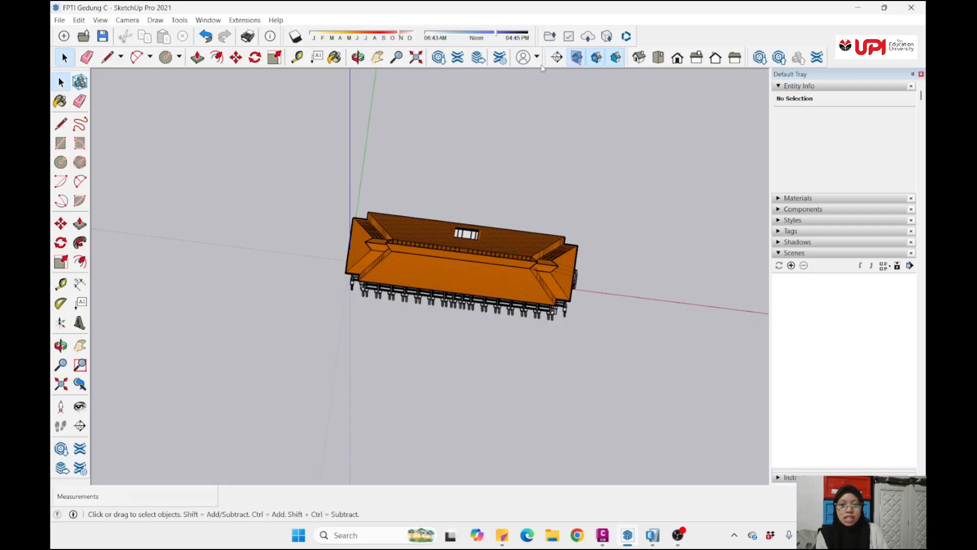
- Place a vertical section plane facing the building's side in the Right standard view, accepting the default name and symbol
middle_drag(519, 226, 499, 244)
scroll(452, 276, up, 2)
scroll(542, 257, down, 2)
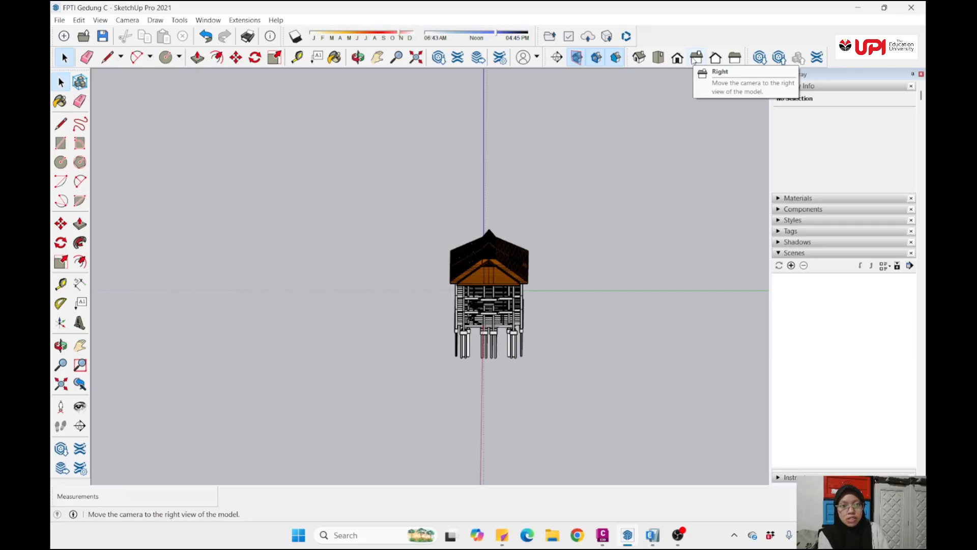
click(695, 58)
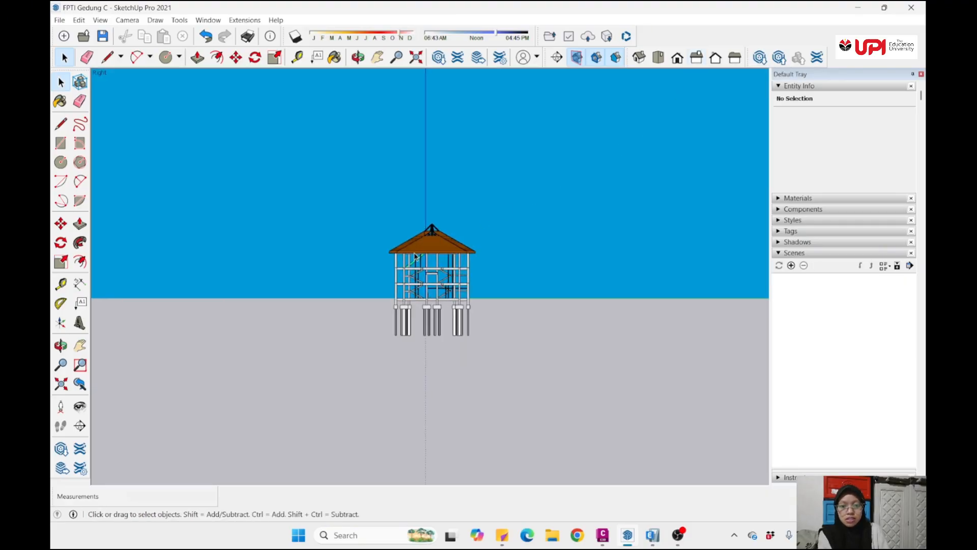
scroll(455, 255, up, 3)
scroll(454, 254, up, 1)
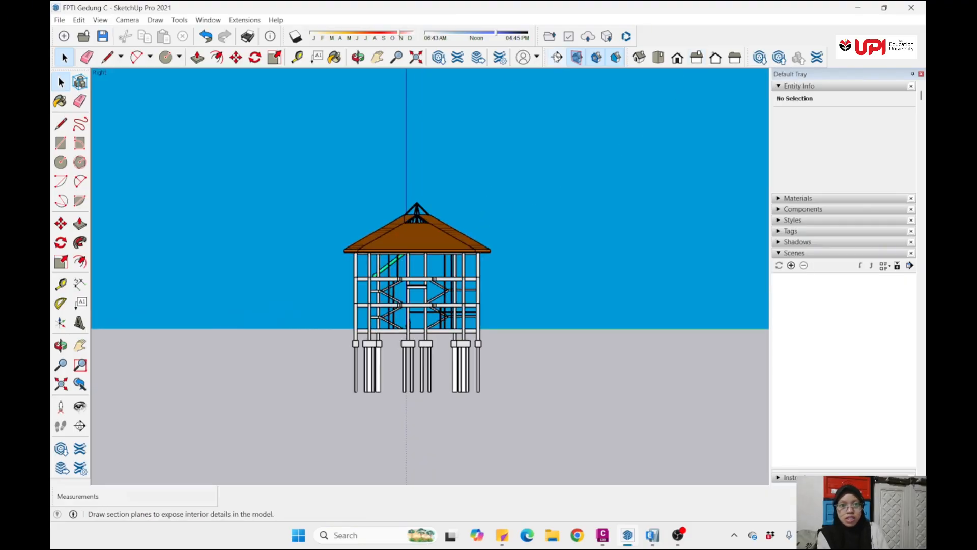
click(557, 58)
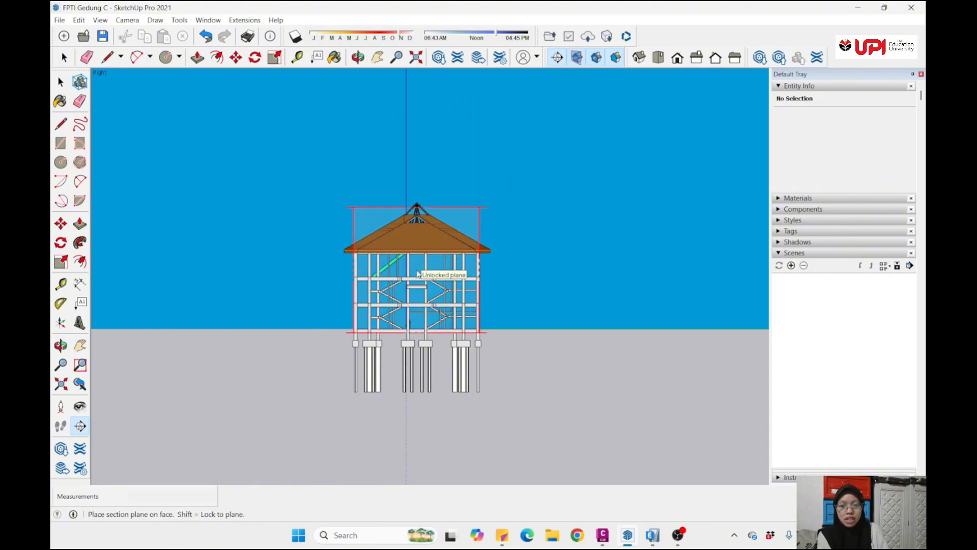
click(418, 274)
click(564, 300)
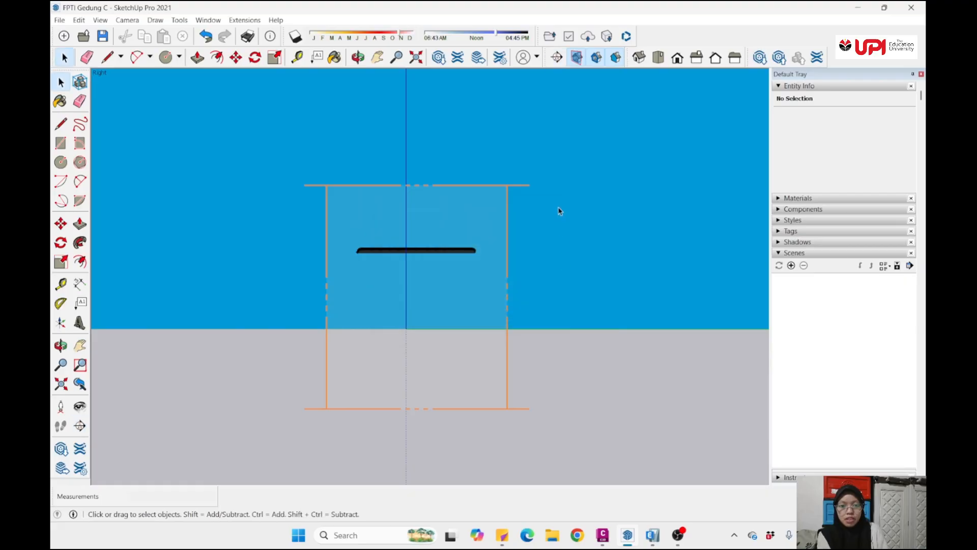
- Move the vertical section plane 46.13 m along the red axis so it cuts crosswise through the roof and storeys
middle_drag(556, 200, 375, 261)
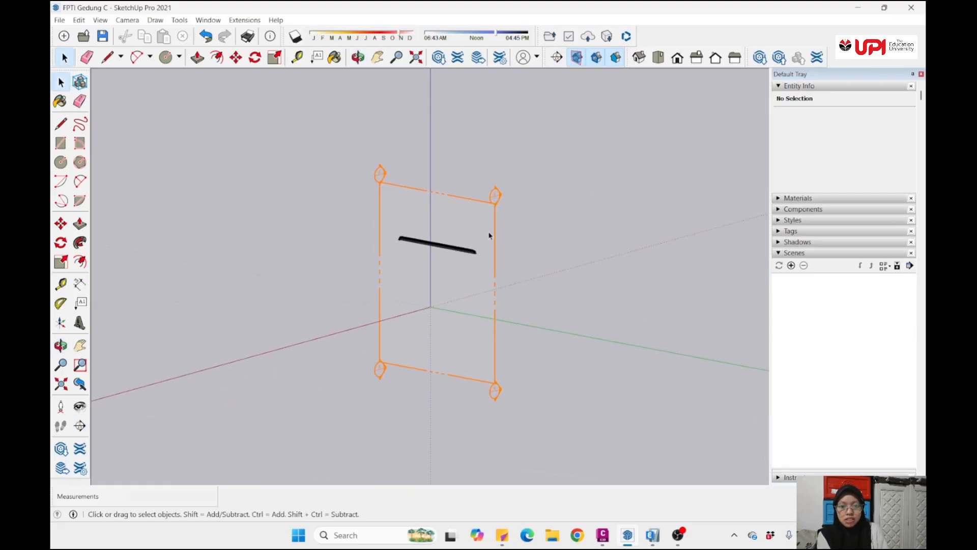
middle_drag(488, 235, 482, 239)
click(493, 210)
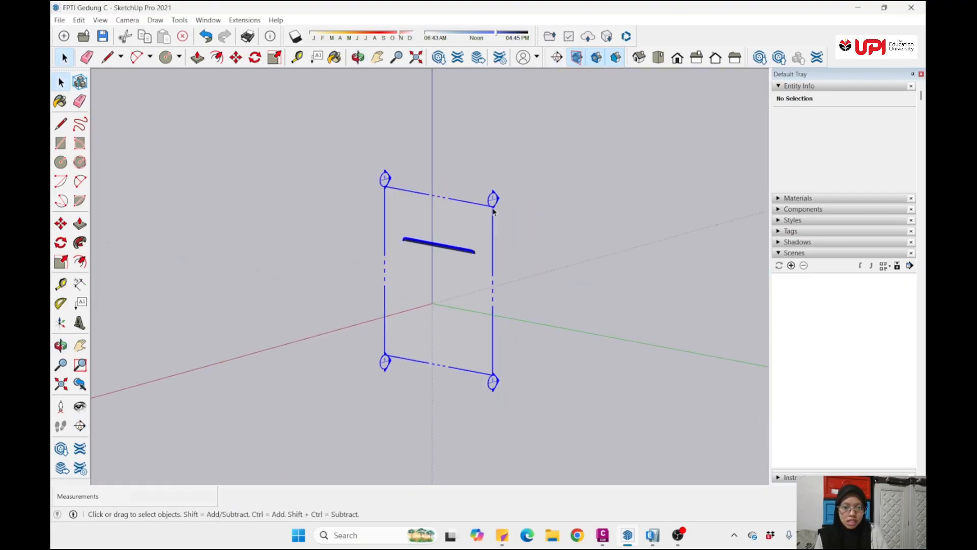
key(m)
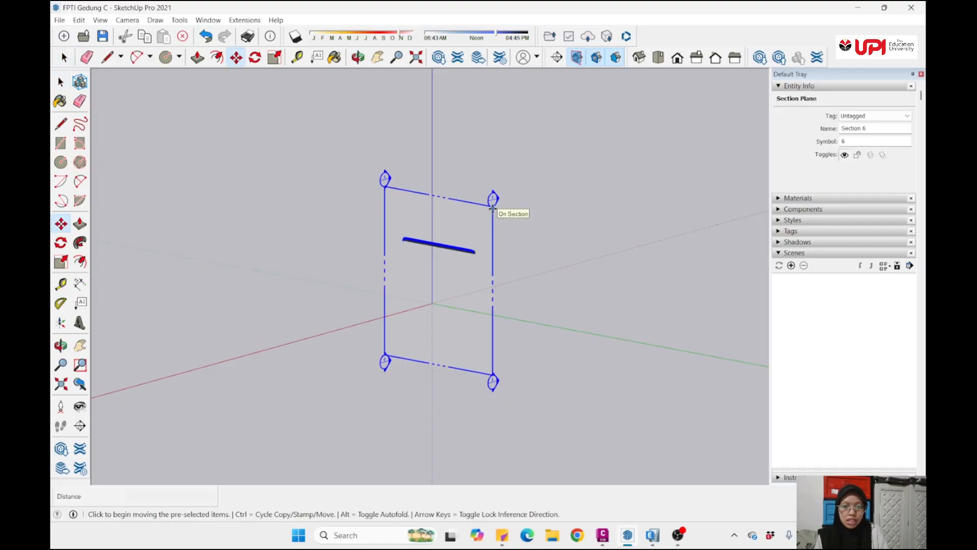
click(497, 212)
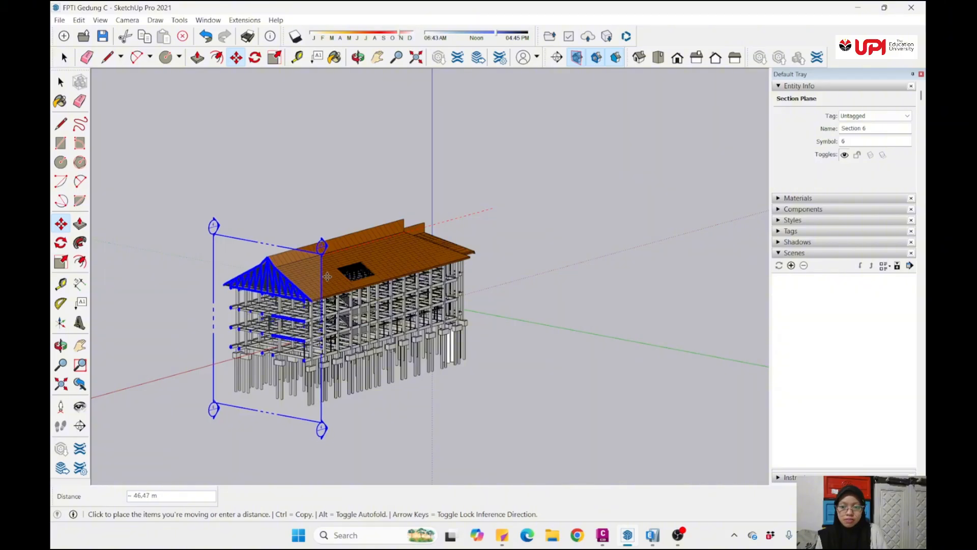
click(336, 275)
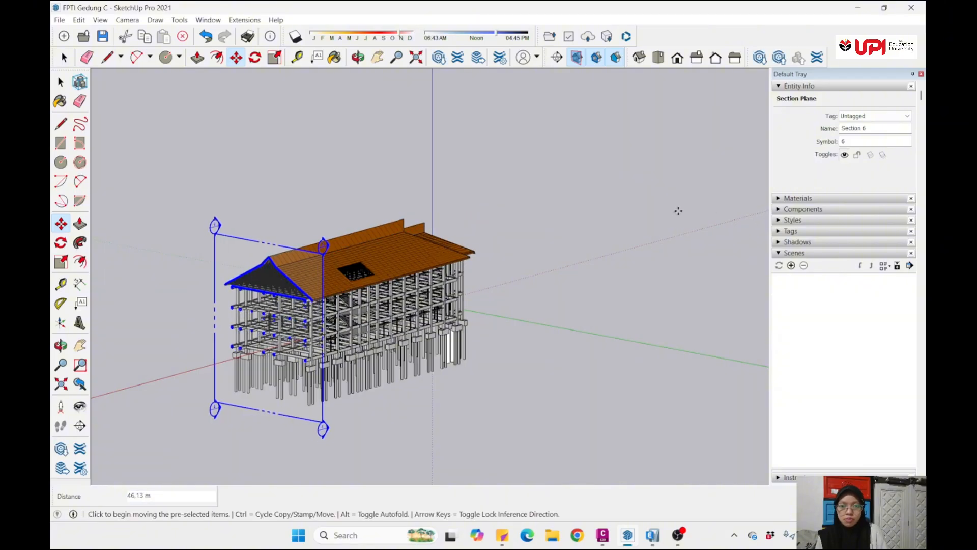
key(space)
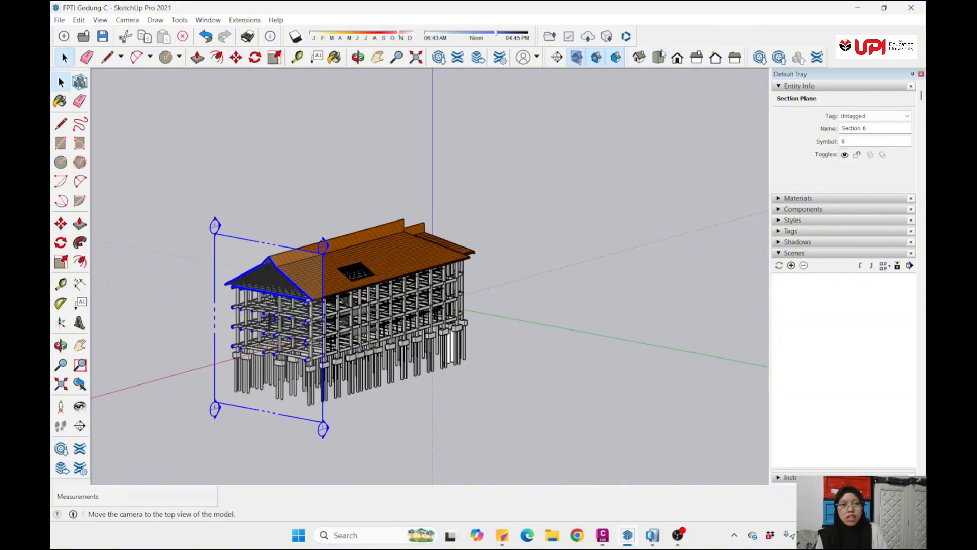
- Deselect the vertical section plane and show the building's cross-section from the Right standard view
click(707, 59)
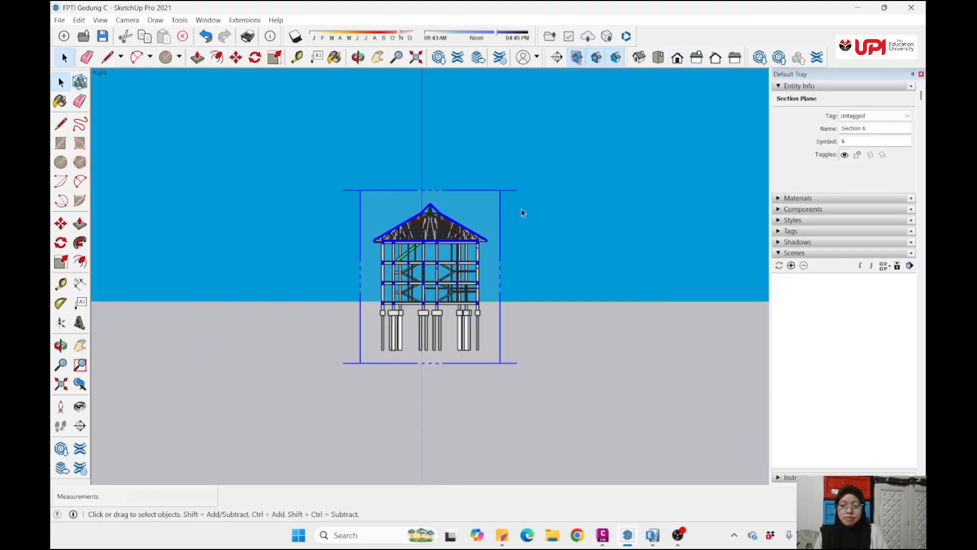
scroll(482, 220, up, 3)
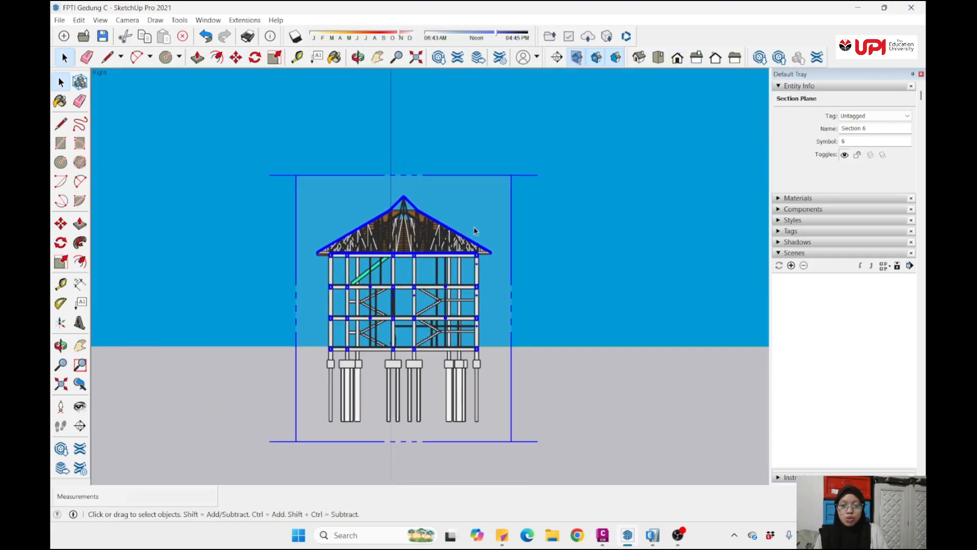
key(o)
middle_drag(499, 235, 462, 215)
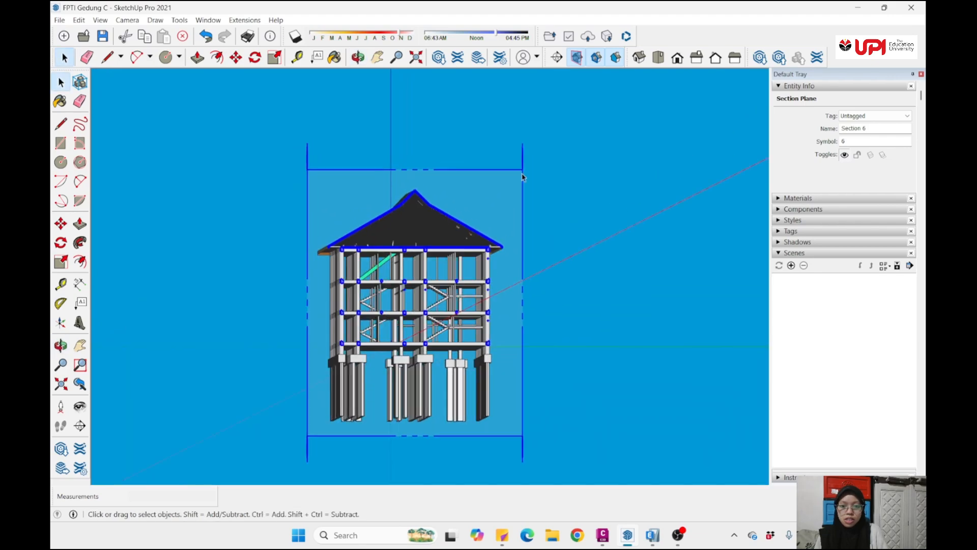
click(586, 142)
click(697, 58)
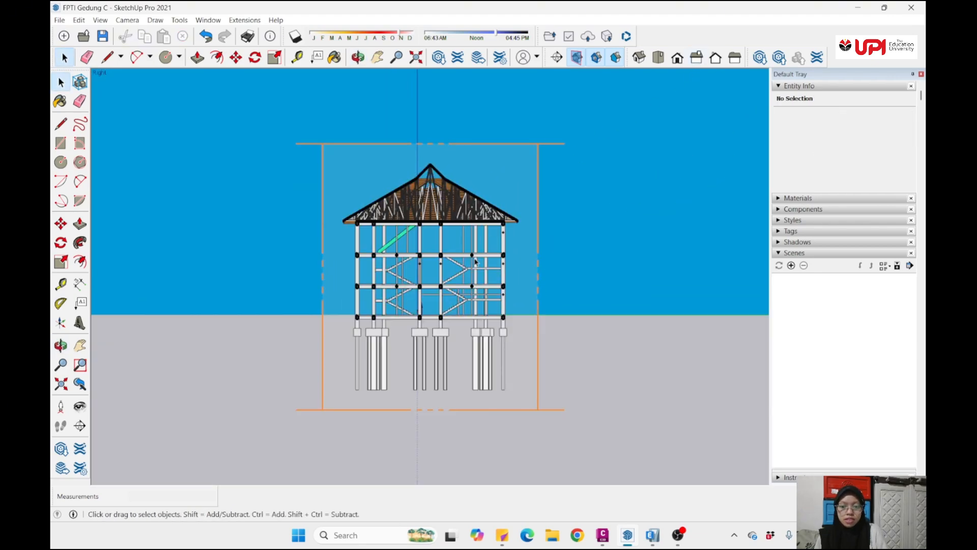
key(o)
drag(496, 263, 501, 249)
key(space)
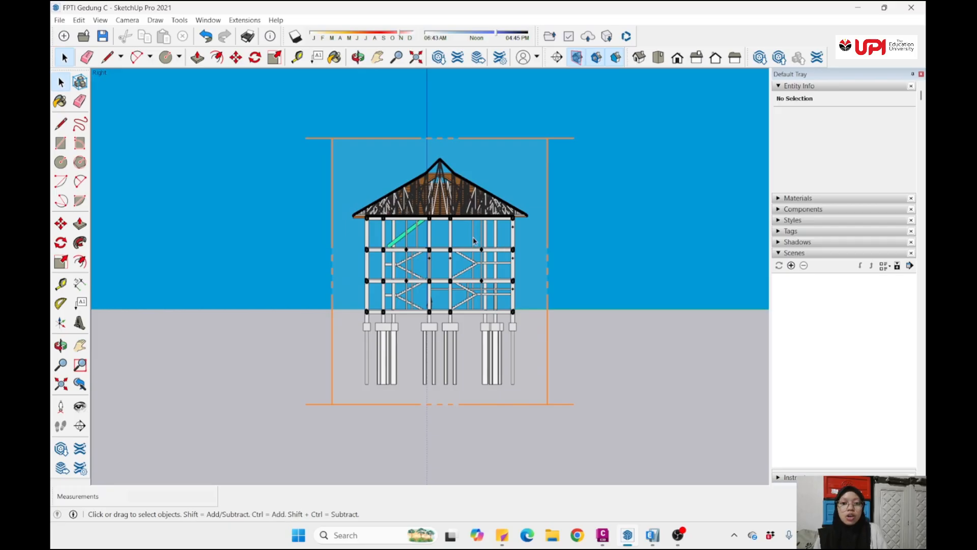
scroll(461, 241, up, 3)
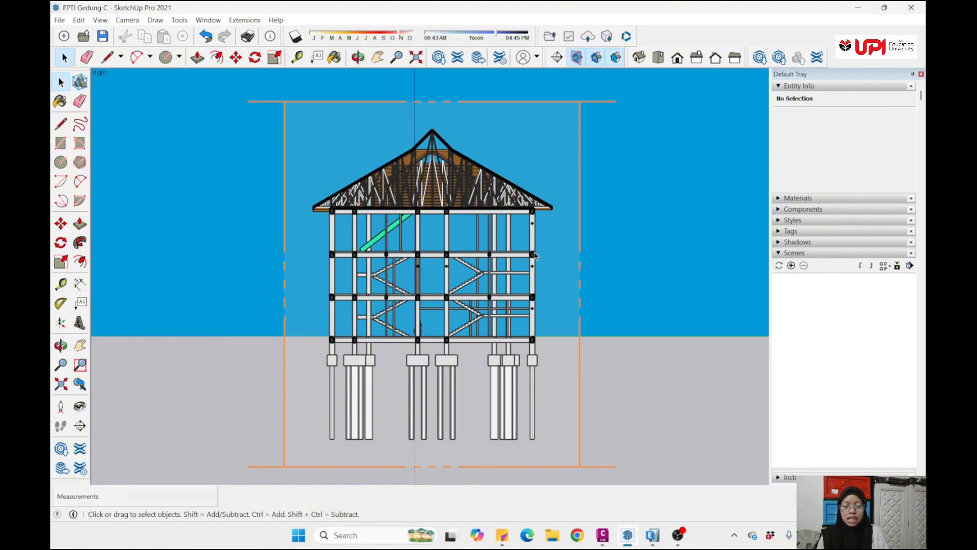
scroll(535, 254, down, 2)
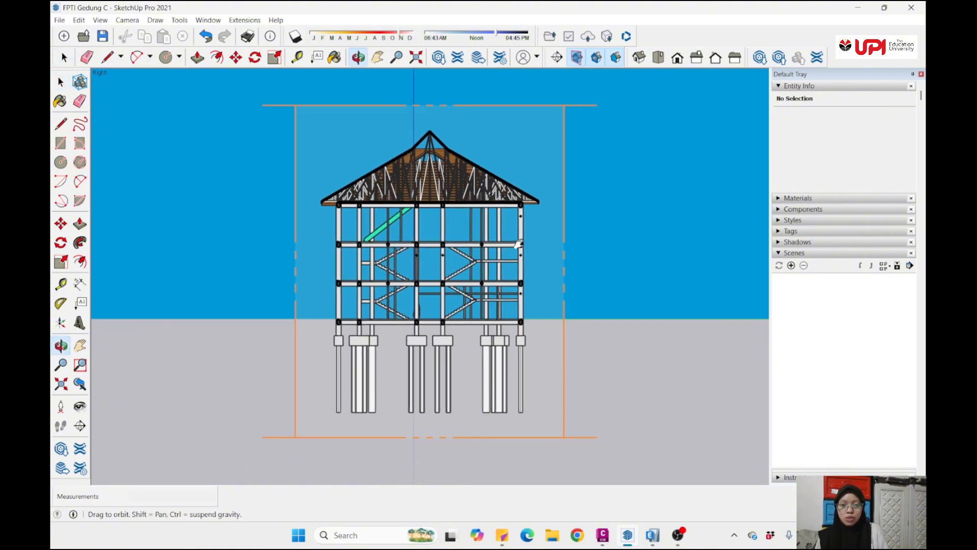
shift+middle_drag(541, 241, 542, 244)
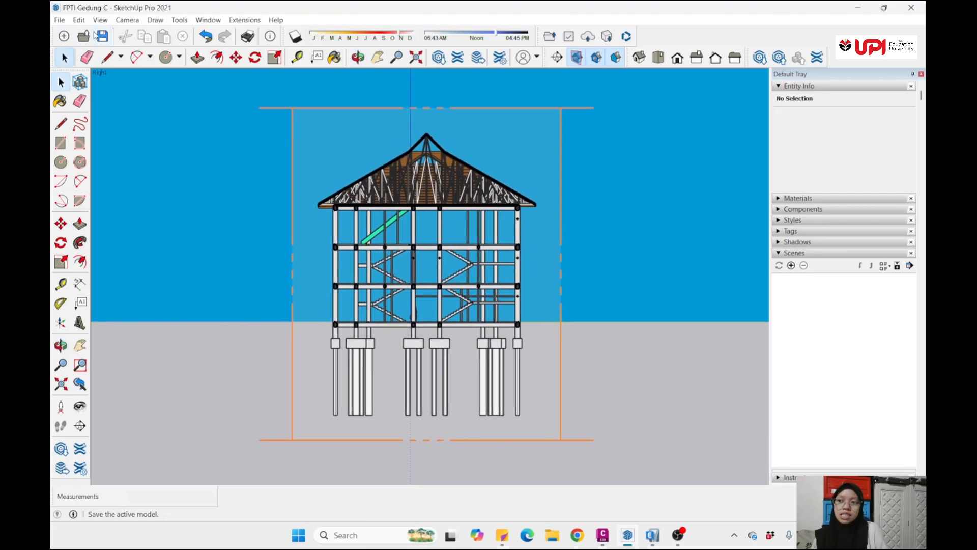
click(60, 22)
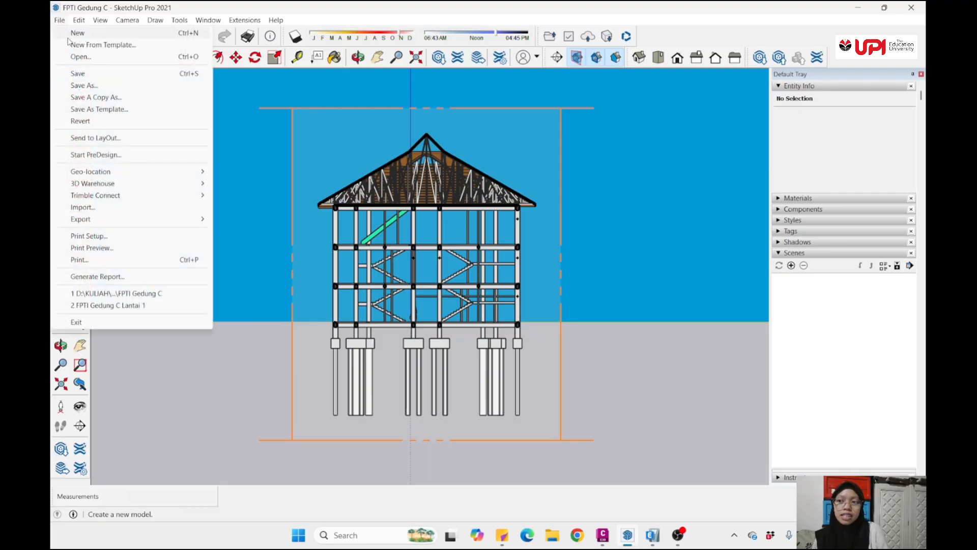
mouse_move(109, 226)
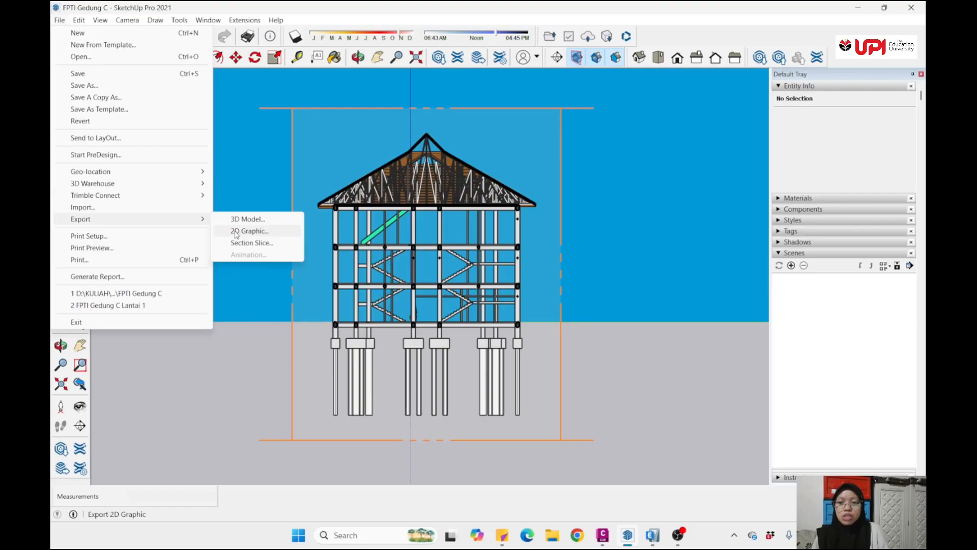
click(328, 166)
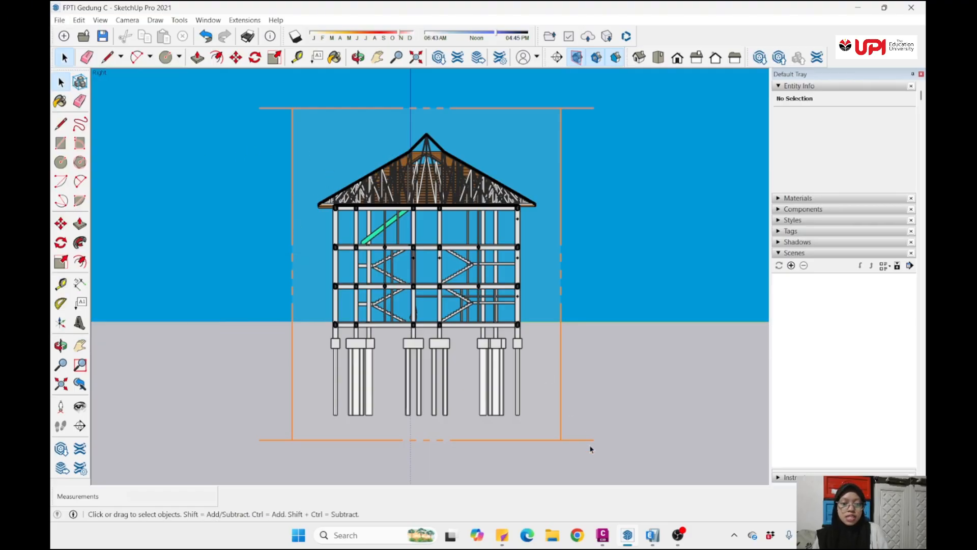
- Switch to Civil 3D and view the whole FPTI Gedung C Lantai 1 drawing with its floor plans and building section
click(602, 535)
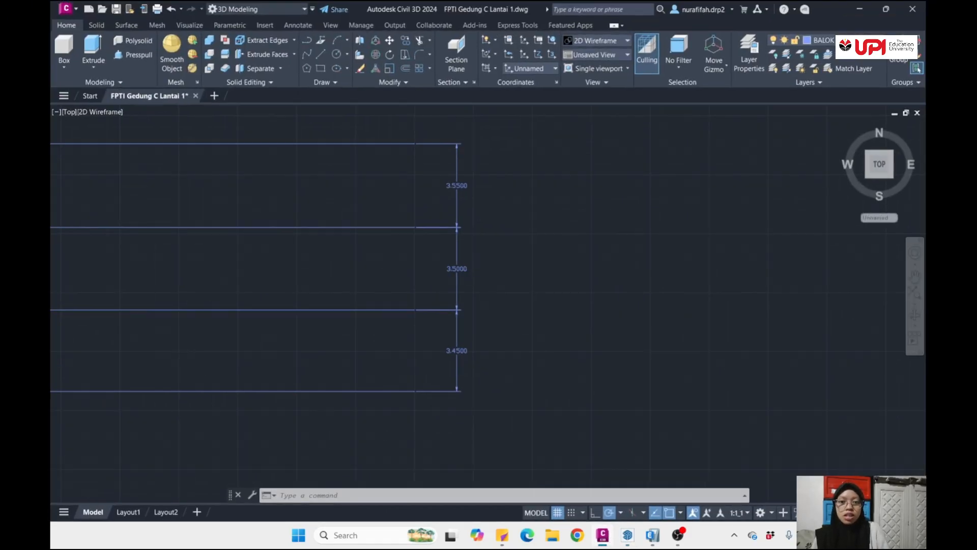
scroll(502, 284, down, 5)
middle_drag(437, 218, 459, 351)
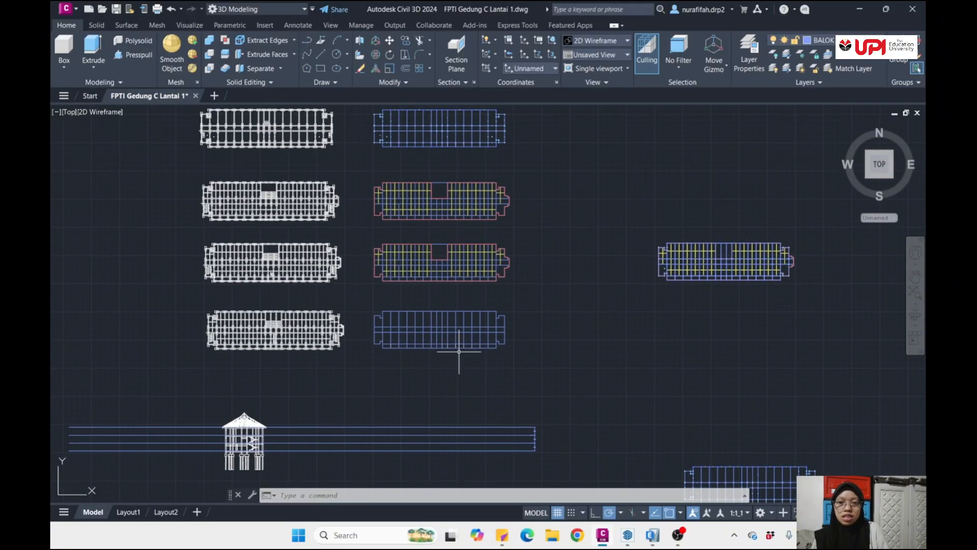
scroll(476, 275, down, 4)
scroll(471, 300, up, 6)
scroll(481, 331, down, 4)
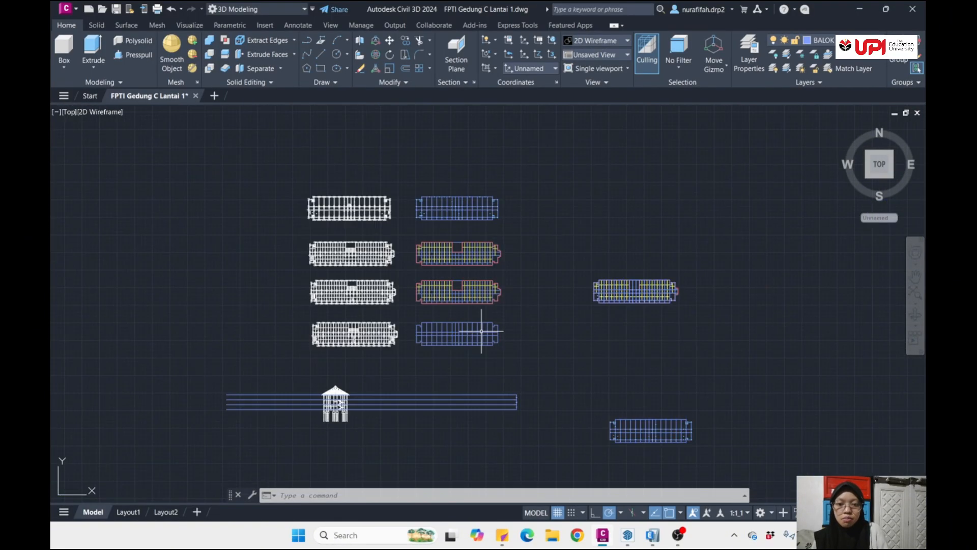
- Examine the building section with its roof, storeys and foundations against the horizontal blue lines drawn across it
middle_drag(358, 427, 356, 362)
scroll(335, 365, up, 6)
scroll(411, 341, down, 2)
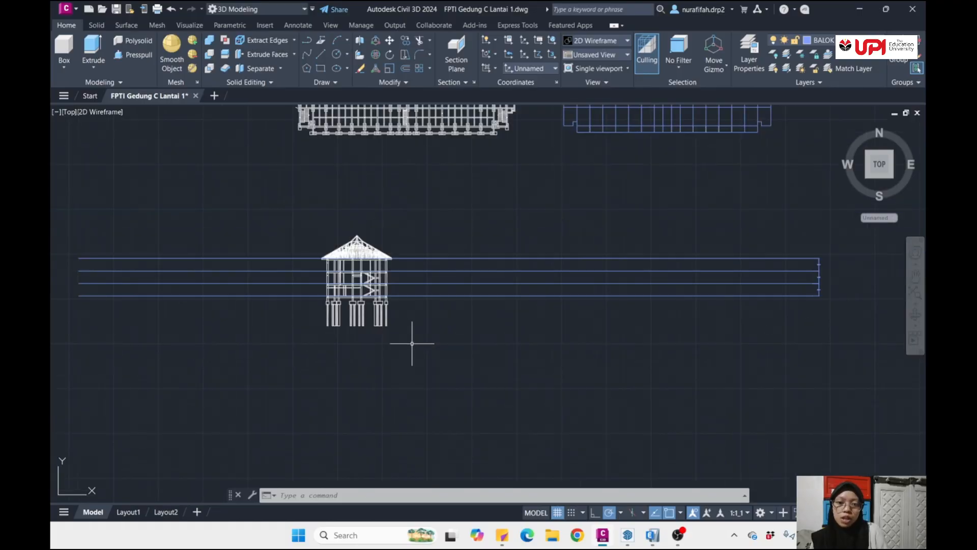
middle_drag(464, 321, 323, 355)
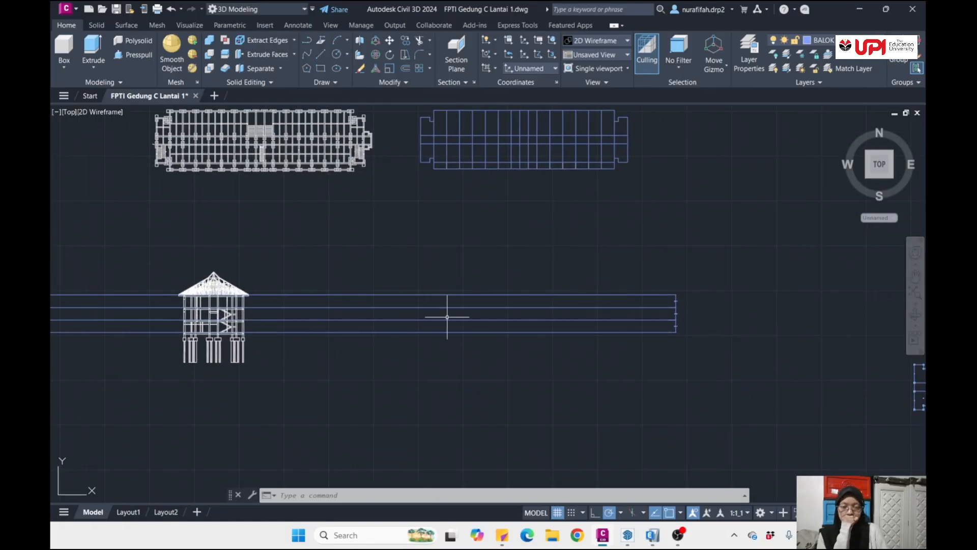
scroll(465, 316, down, 6)
scroll(444, 176, up, 8)
- Look over the white imported floor plans from the uppermost one down, alongside their coloured redrawn counterparts
scroll(444, 176, up, 2)
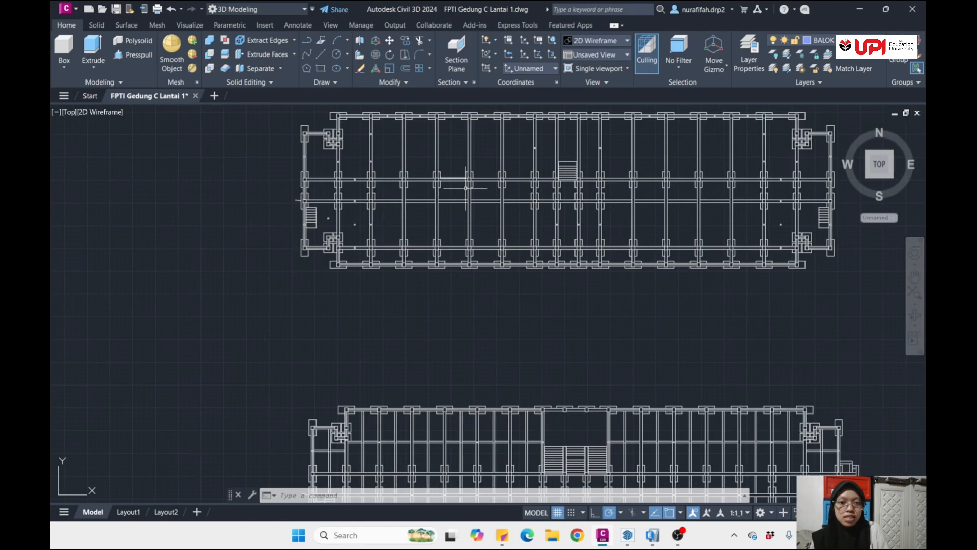
scroll(499, 214, down, 2)
middle_drag(511, 233, 415, 302)
scroll(439, 268, up, 4)
scroll(478, 291, down, 7)
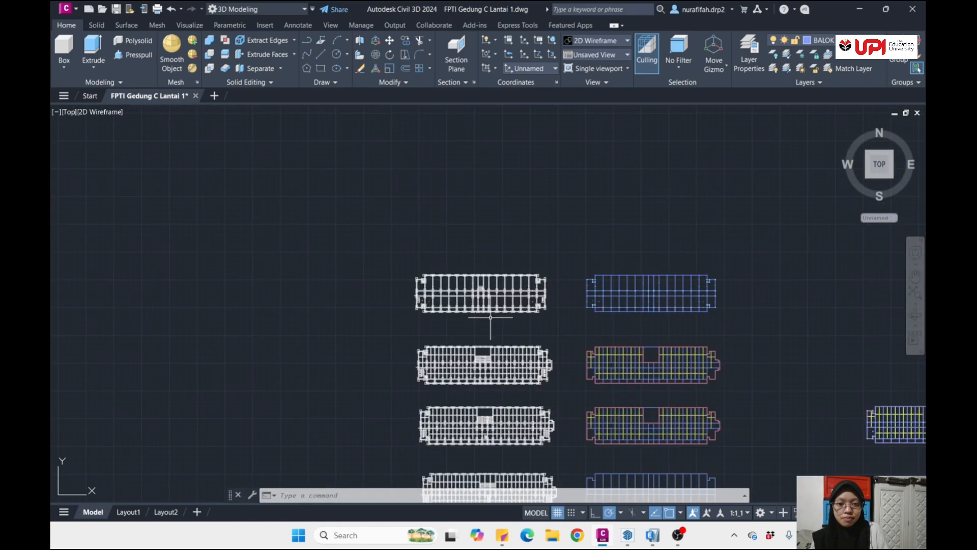
middle_drag(514, 444, 449, 315)
scroll(449, 315, up, 3)
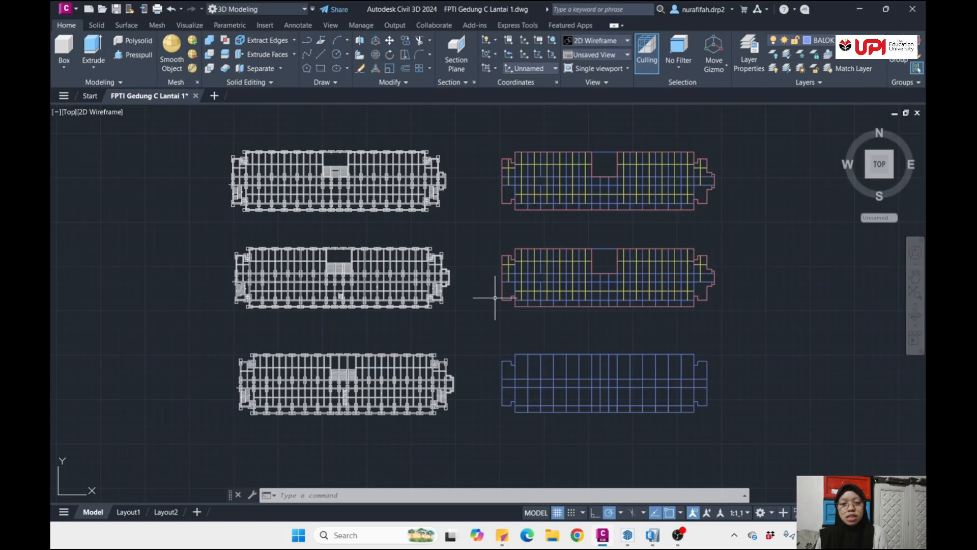
- Check the drawing units, keeping the Decimal length type, 0.00 precision and Meters insertion scale
text(UN)
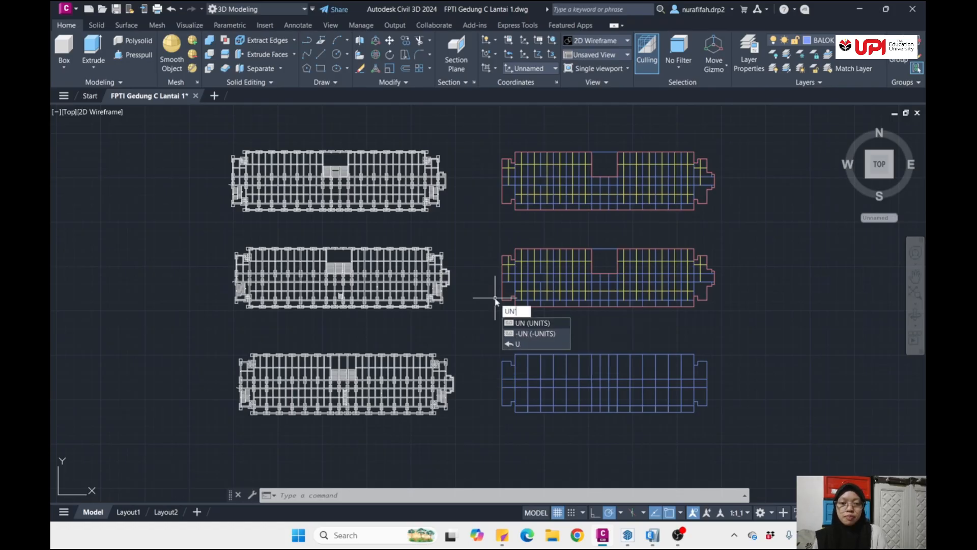
key(Return)
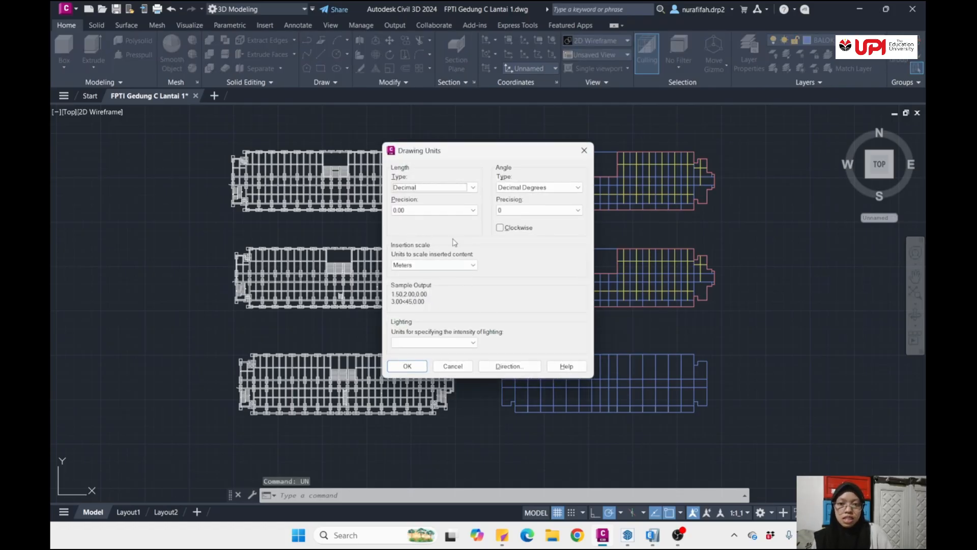
click(447, 265)
click(448, 266)
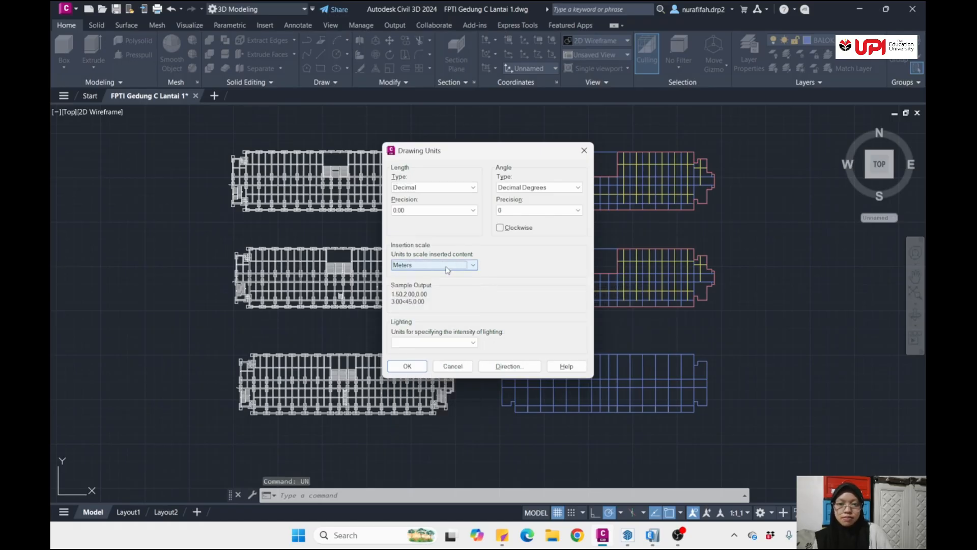
click(461, 186)
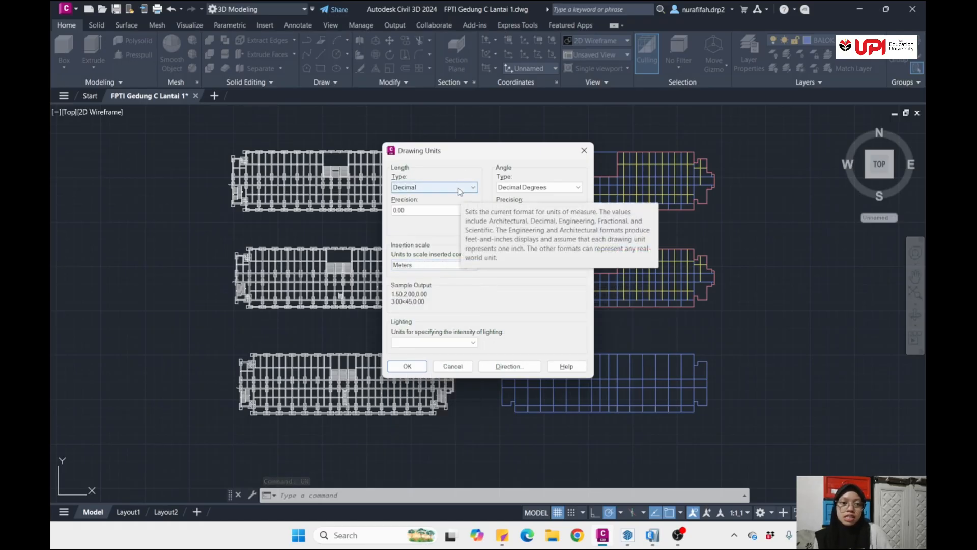
click(460, 192)
click(460, 192)
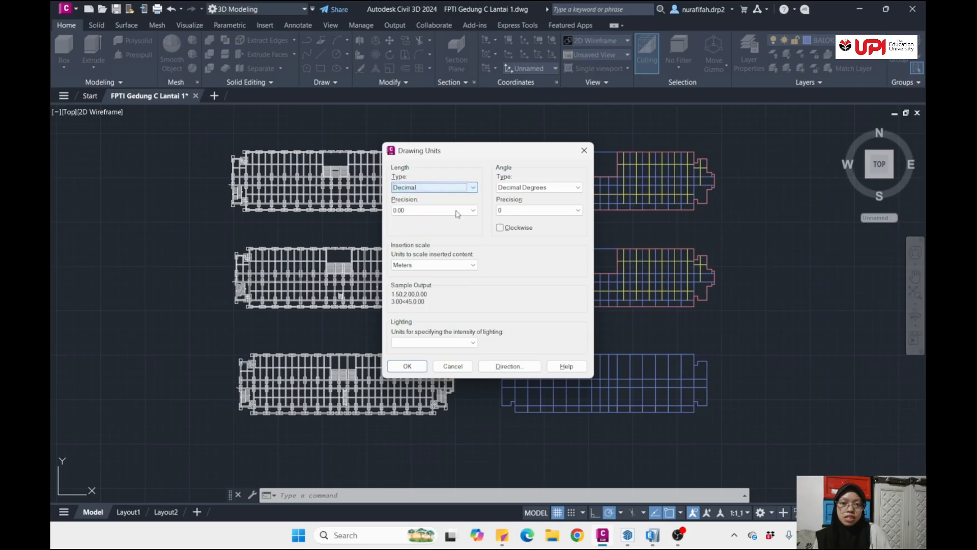
click(407, 366)
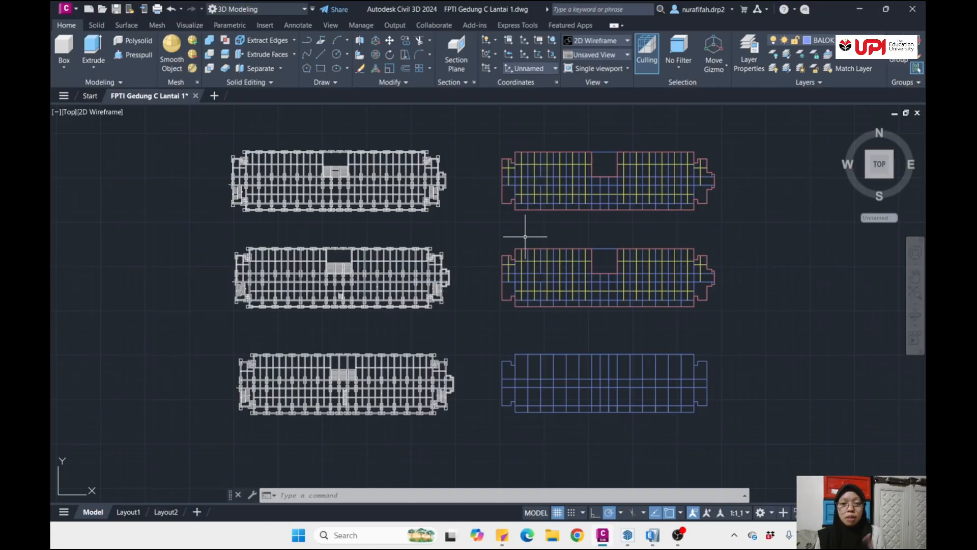
- Open the layer properties and examine the beams, columns and stairs in the white imported floor plan
text(LA)
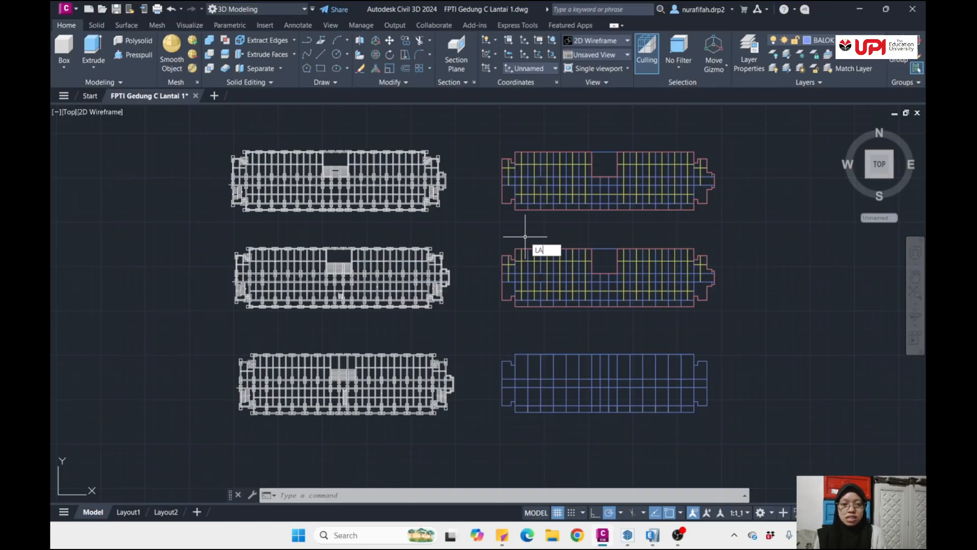
key(Return)
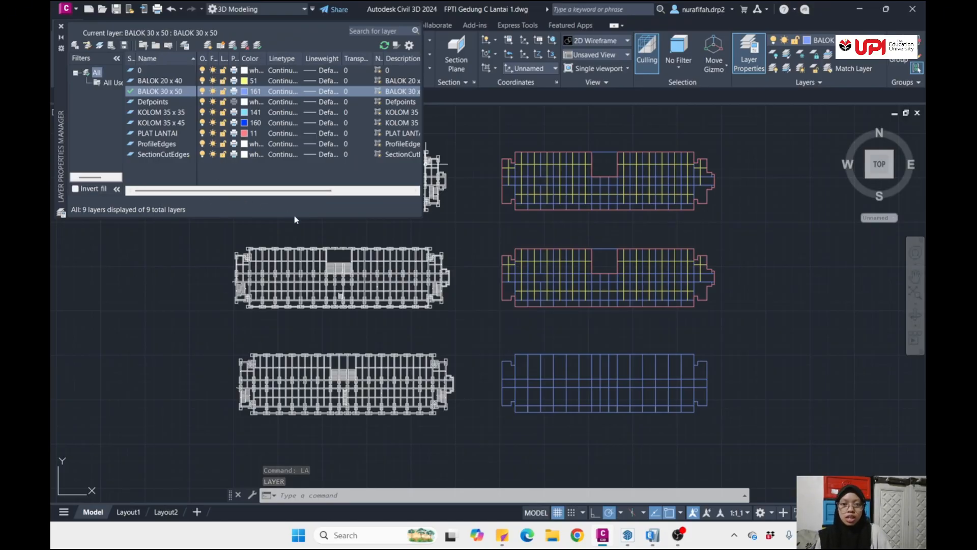
scroll(402, 282, up, 5)
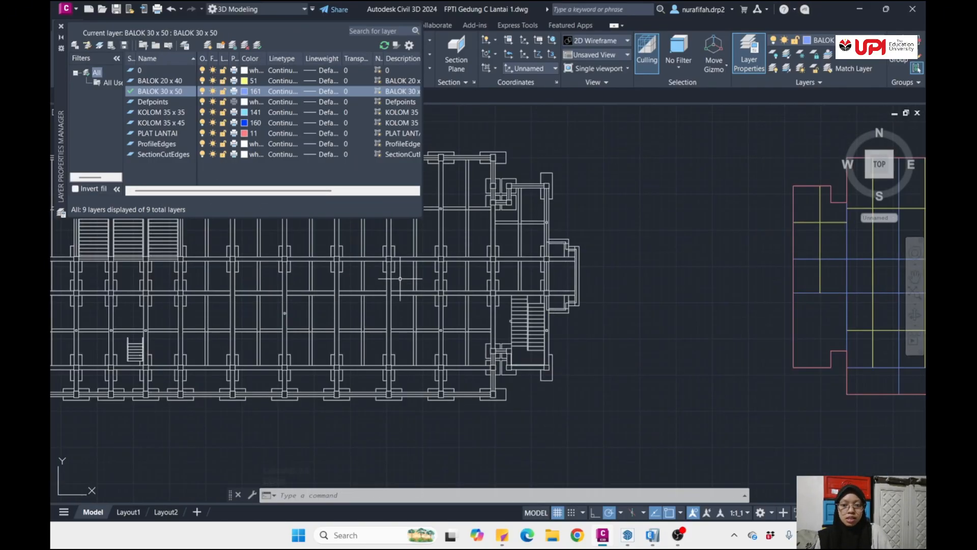
scroll(398, 321, down, 2)
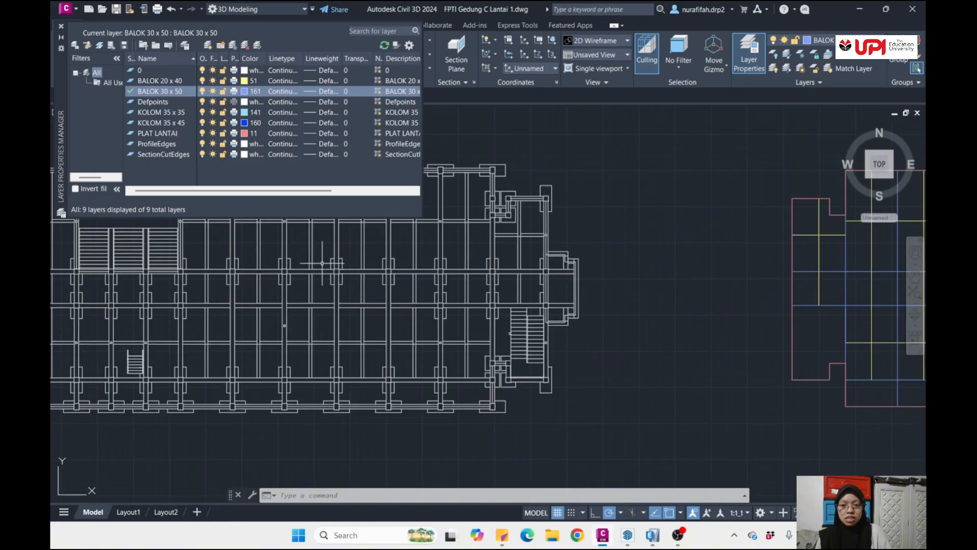
scroll(320, 262, down, 3)
middle_drag(318, 266, 436, 312)
scroll(257, 305, up, 10)
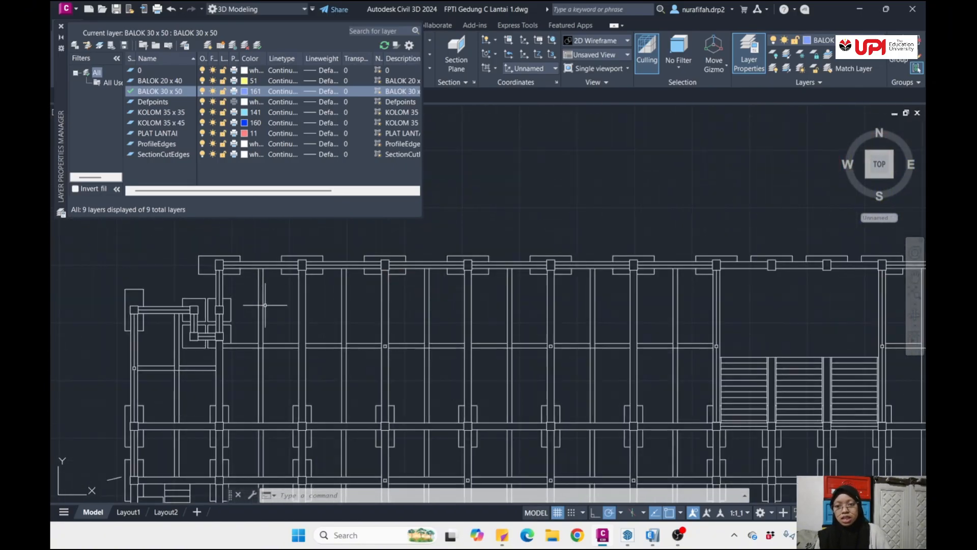
scroll(198, 254, down, 5)
scroll(208, 273, up, 2)
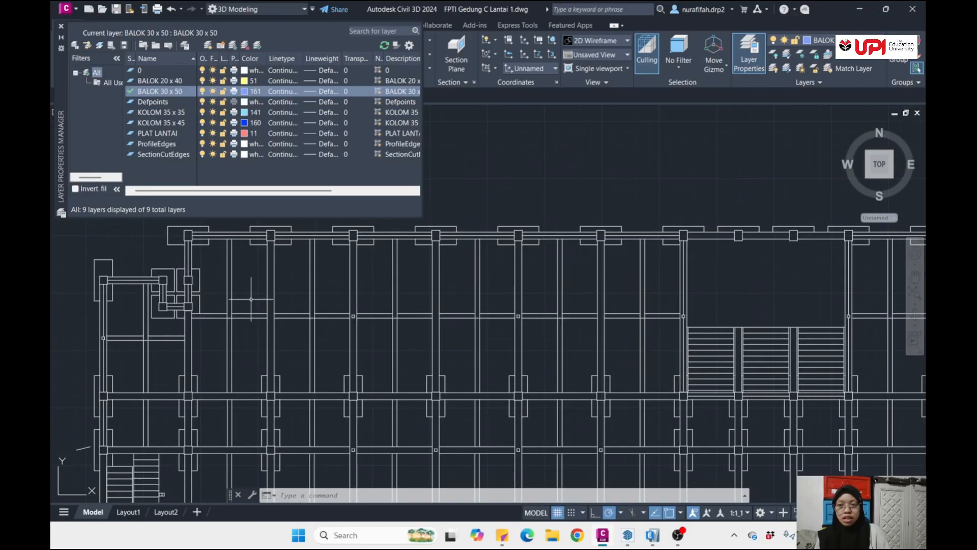
- Highlight the PLAT LANTAI layer in the layer list and close the layer properties
scroll(251, 299, down, 3)
middle_drag(407, 291, 402, 287)
scroll(402, 286, down, 2)
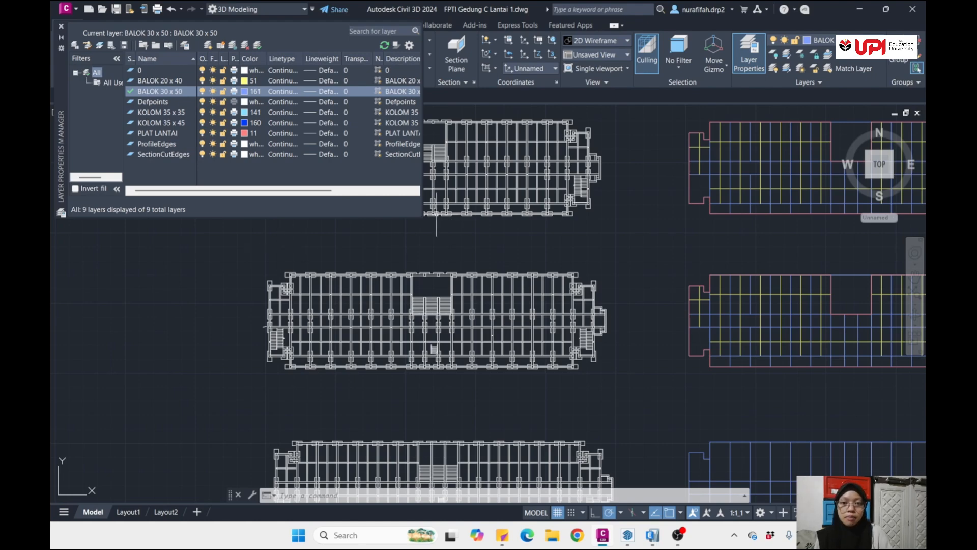
scroll(480, 211, down, 2)
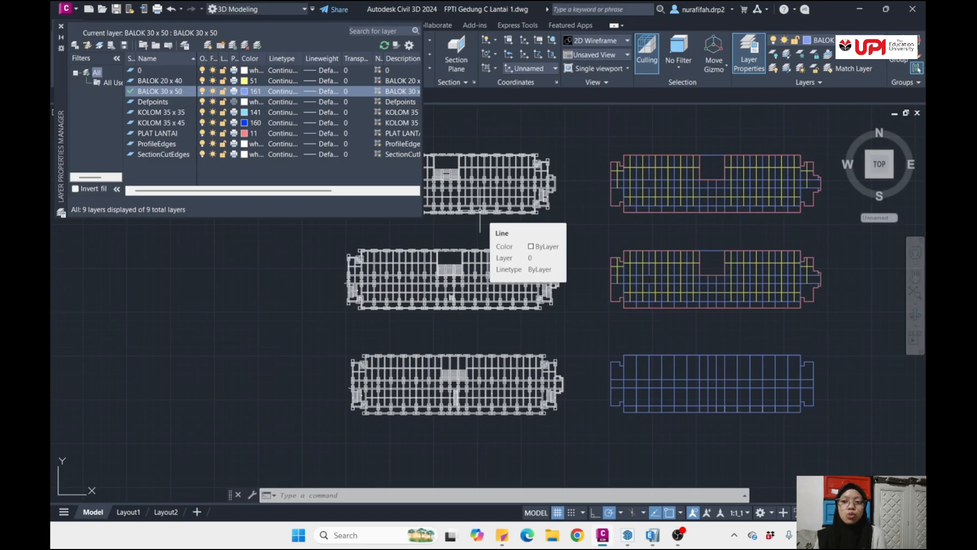
click(157, 137)
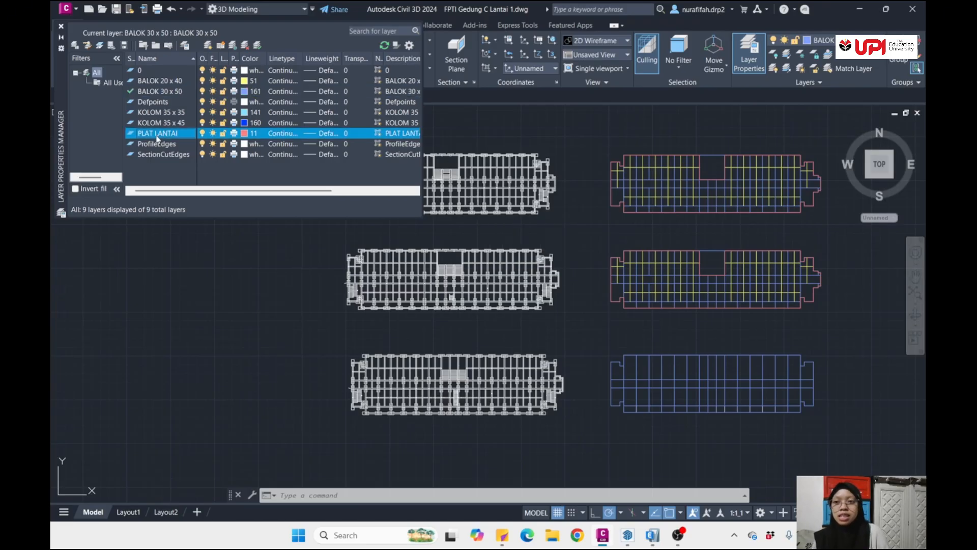
click(62, 27)
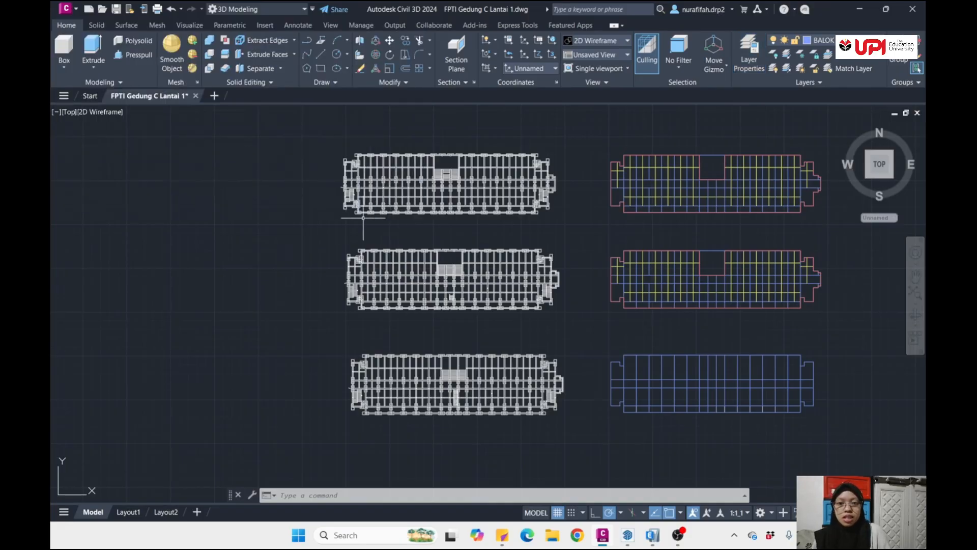
- Inspect the uppermost blue plan's column squares, beam lines and perimeter polyline around its notched corner
scroll(363, 219, up, 3)
scroll(506, 192, down, 5)
scroll(445, 254, up, 1)
scroll(448, 245, up, 10)
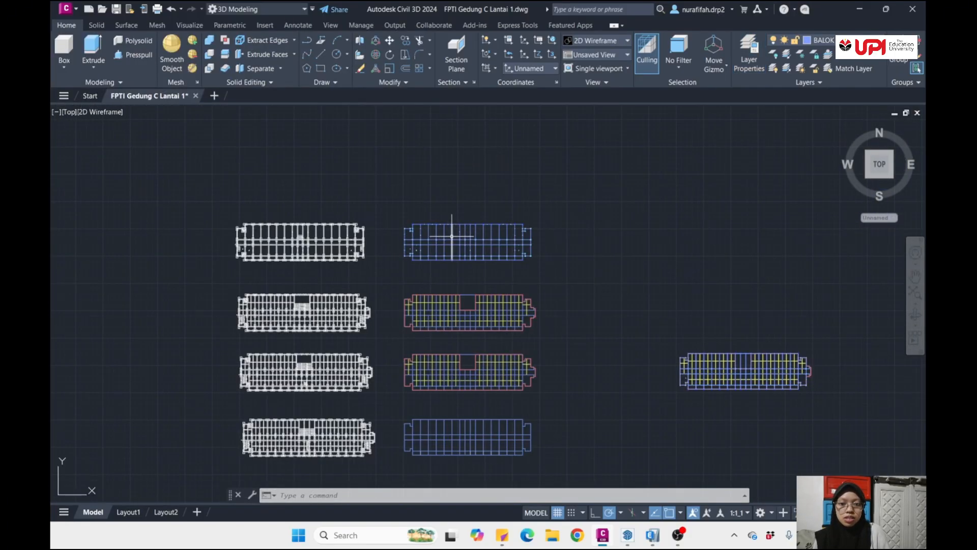
scroll(426, 234, down, 4)
scroll(310, 230, up, 5)
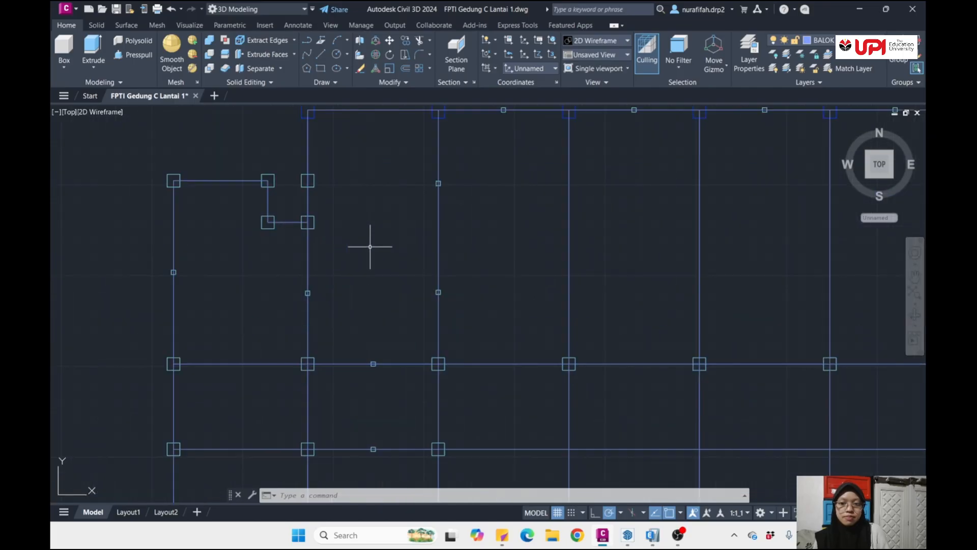
scroll(178, 174, up, 4)
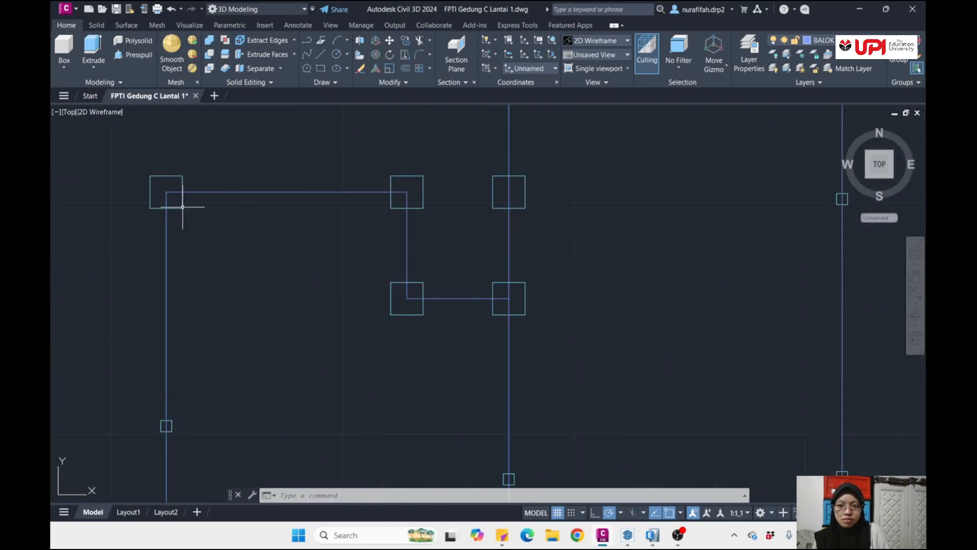
scroll(234, 255, down, 6)
scroll(293, 247, up, 4)
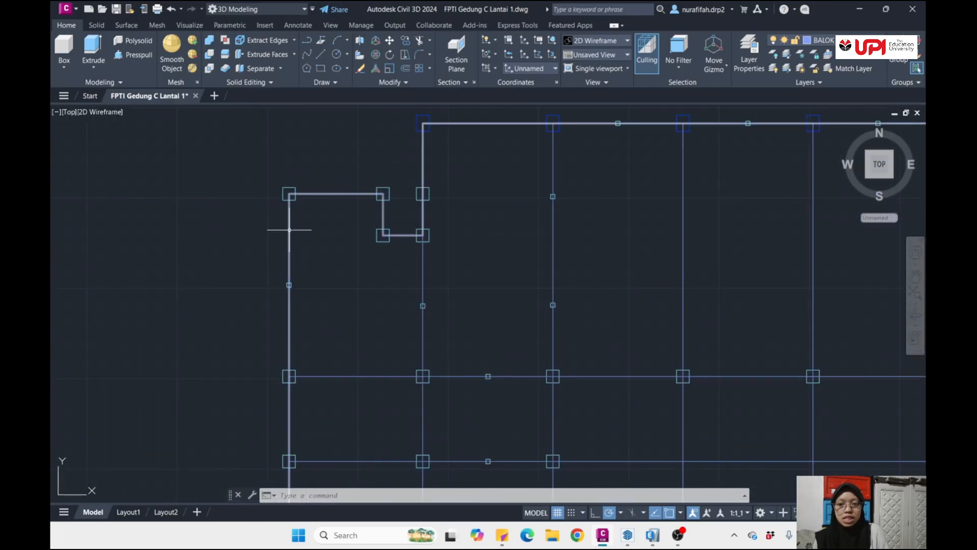
scroll(292, 257, down, 3)
middle_drag(294, 261, 397, 242)
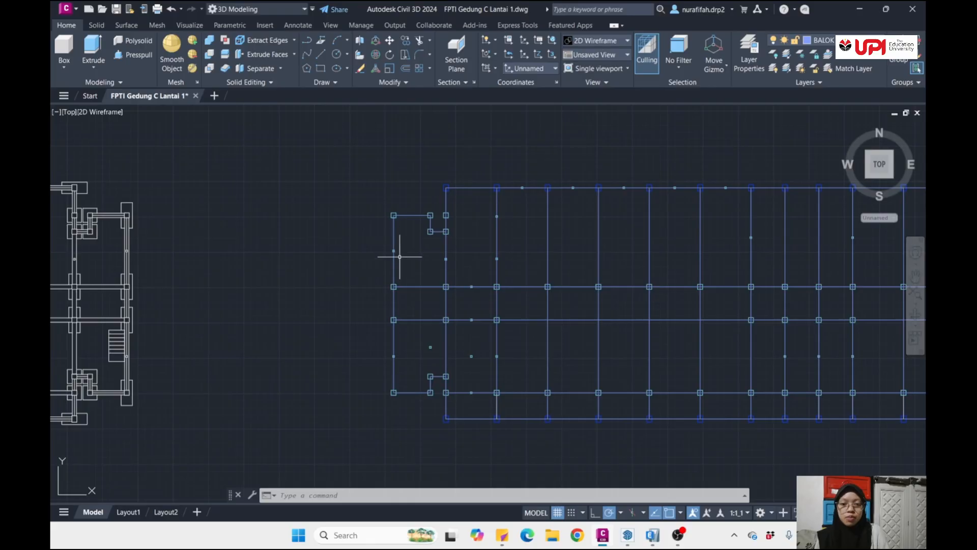
scroll(400, 257, up, 2)
mouse_move(389, 258)
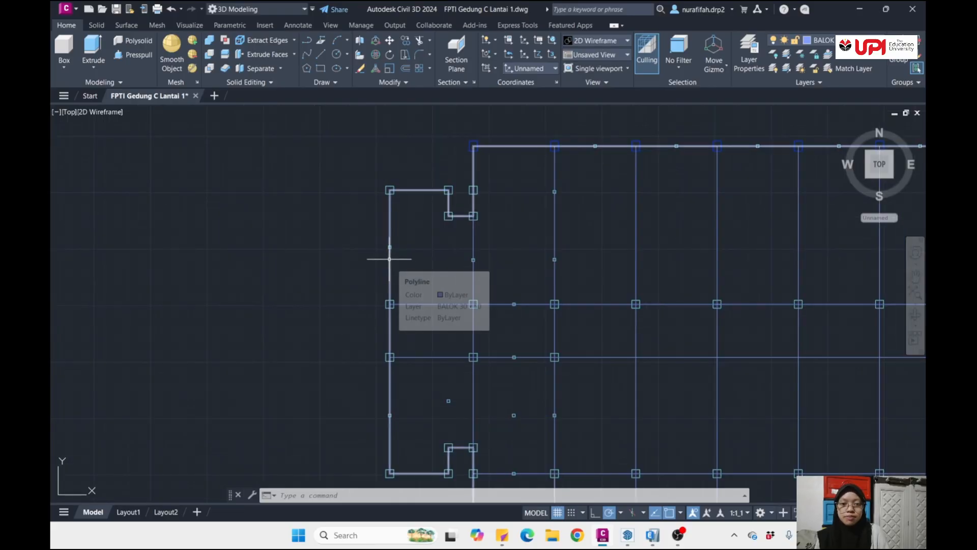
scroll(389, 258, down, 3)
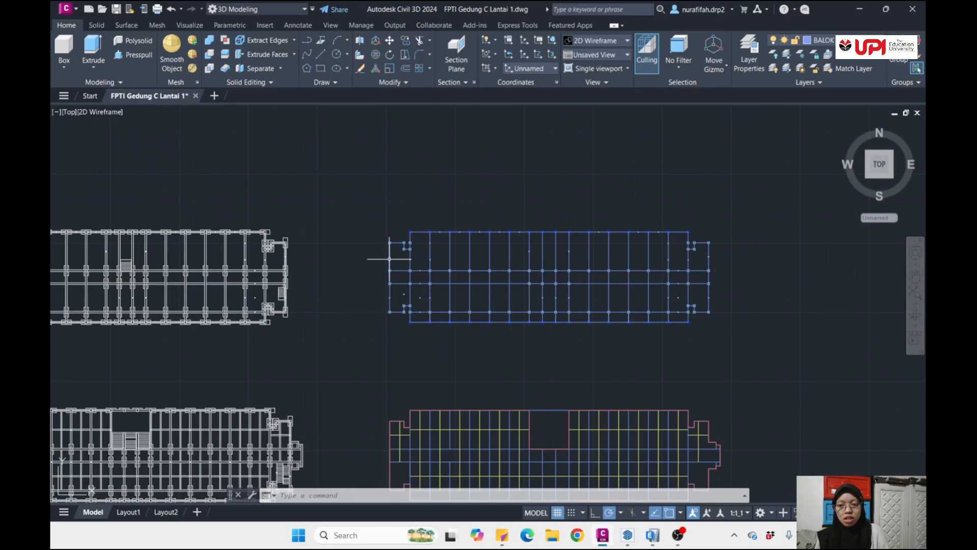
- Inspect the double-line beams, columns and footings of the uppermost white imported plan for comparison
middle_drag(205, 272, 424, 276)
scroll(197, 263, up, 1)
scroll(198, 262, up, 3)
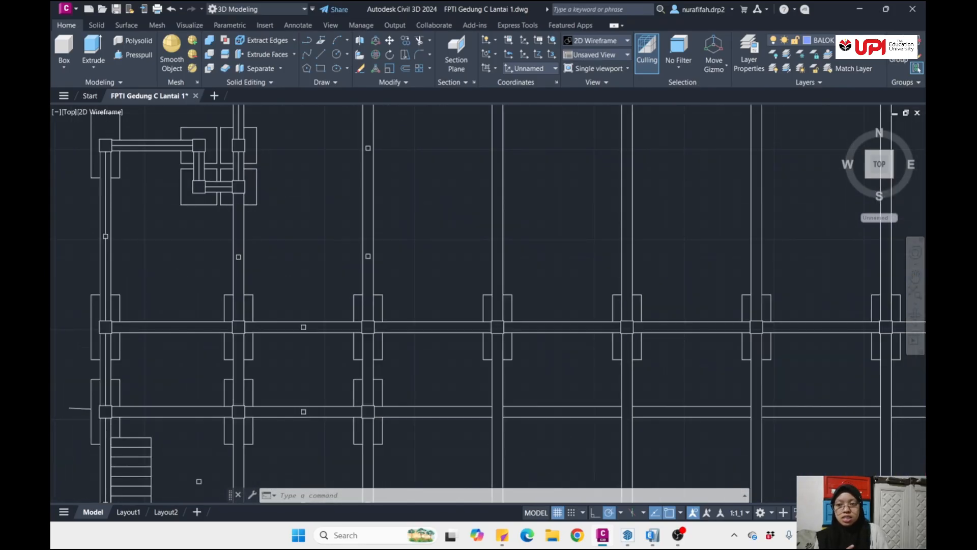
scroll(132, 208, down, 2)
scroll(132, 209, up, 4)
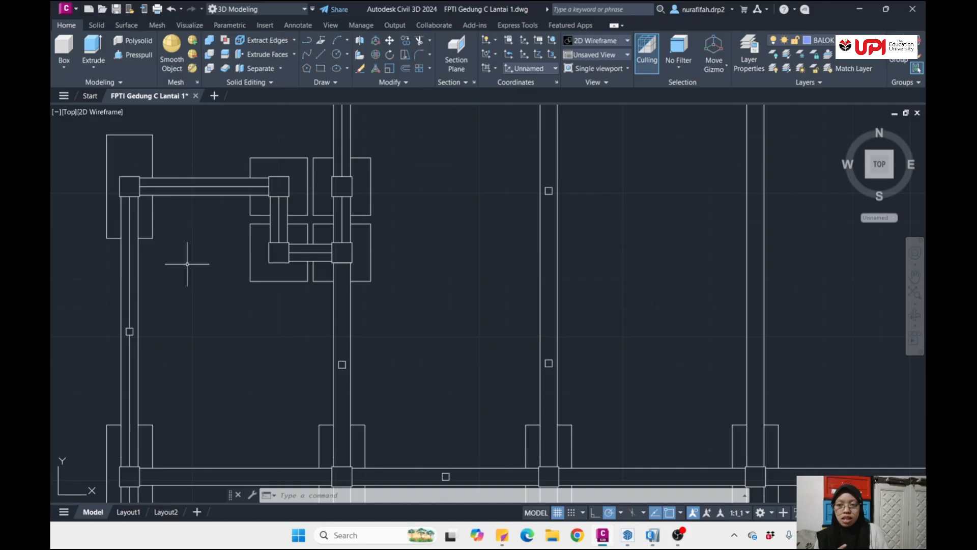
scroll(224, 264, down, 5)
middle_drag(333, 278, 316, 268)
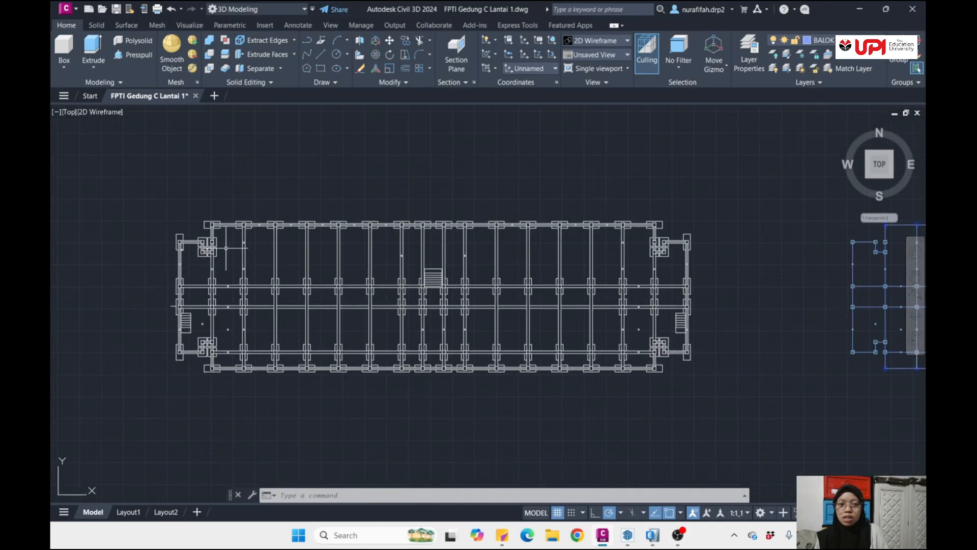
- Compare the uppermost blue plan's column and beam layout with the white imported plans across the whole drawing
middle_drag(473, 251, 52, 246)
middle_drag(535, 245, 316, 244)
scroll(502, 250, up, 5)
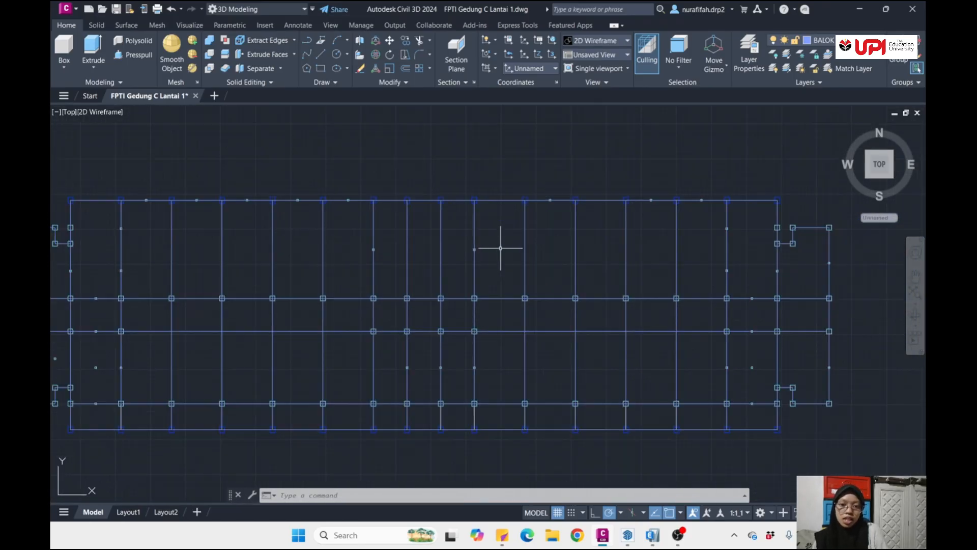
scroll(502, 248, down, 5)
scroll(227, 232, up, 4)
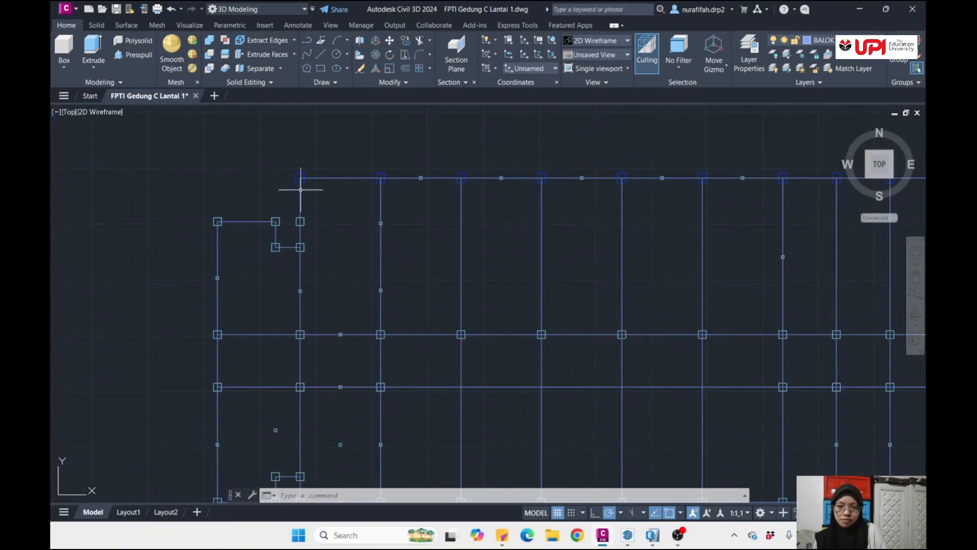
scroll(312, 194, up, 2)
scroll(319, 214, down, 10)
scroll(327, 248, up, 8)
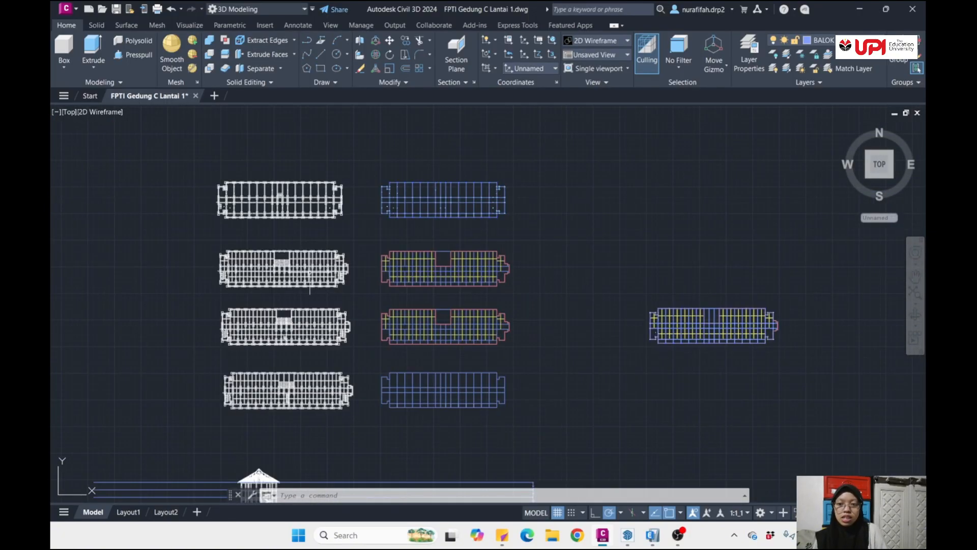
scroll(320, 261, down, 8)
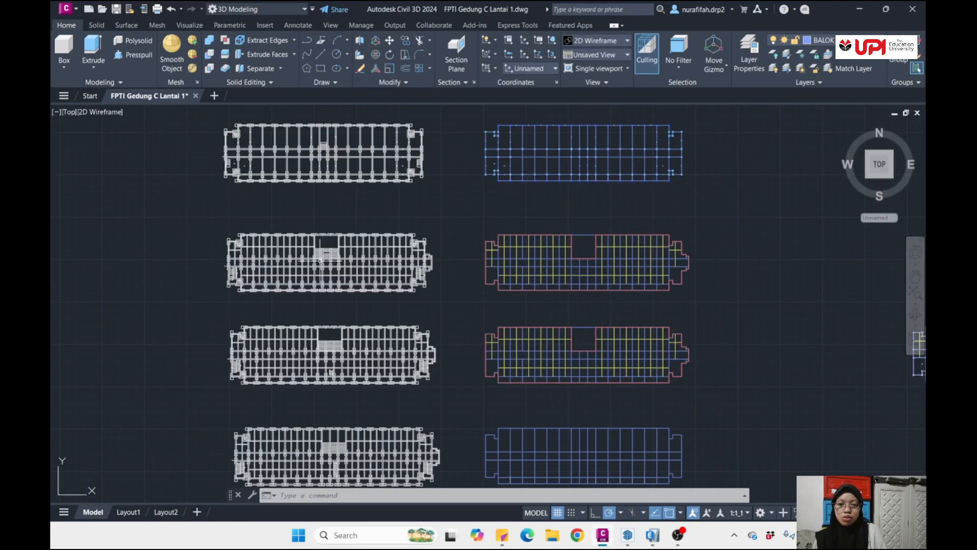
- Inspect the yellow and blue beam lines and the slab perimeter polyline around the opening of the upper red-outlined floor plan
middle_drag(444, 248, 243, 209)
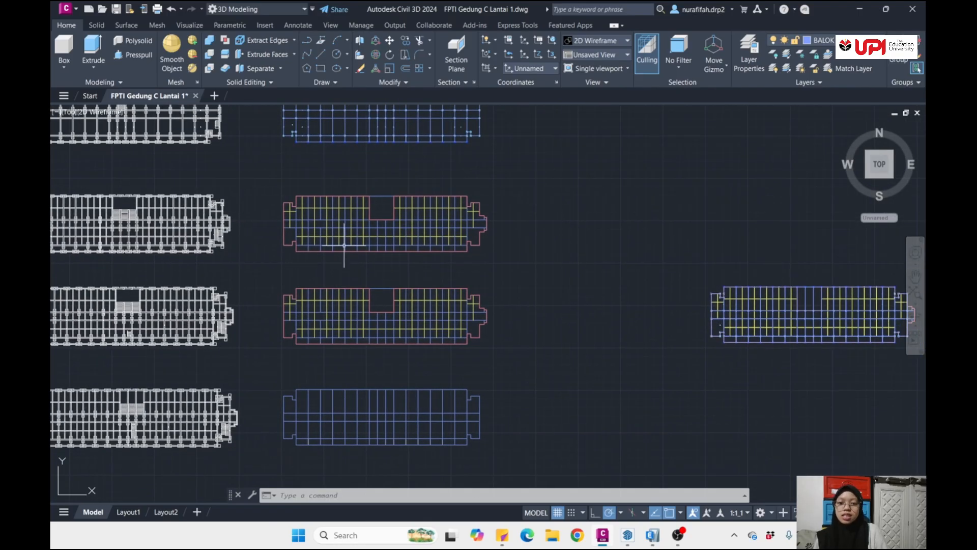
scroll(312, 209, up, 2)
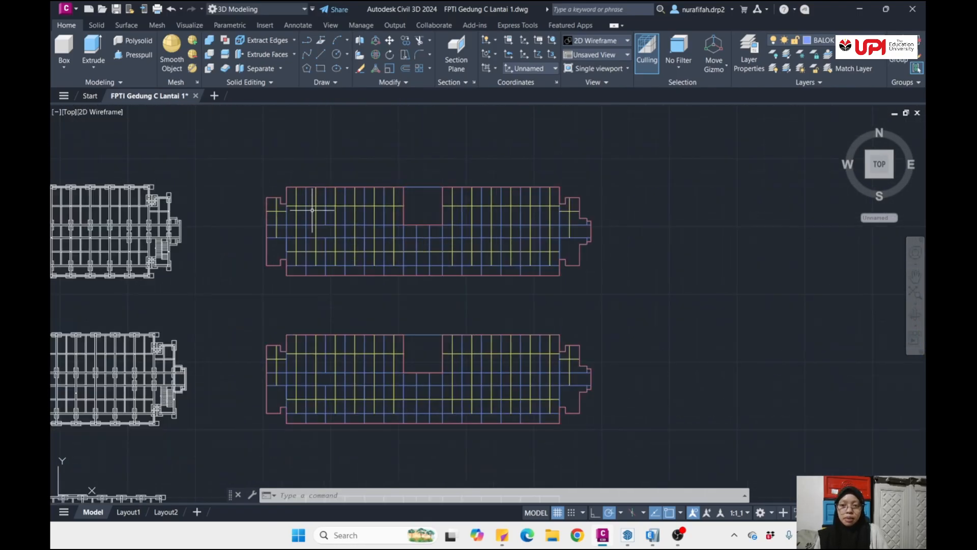
scroll(312, 209, up, 2)
scroll(314, 208, down, 4)
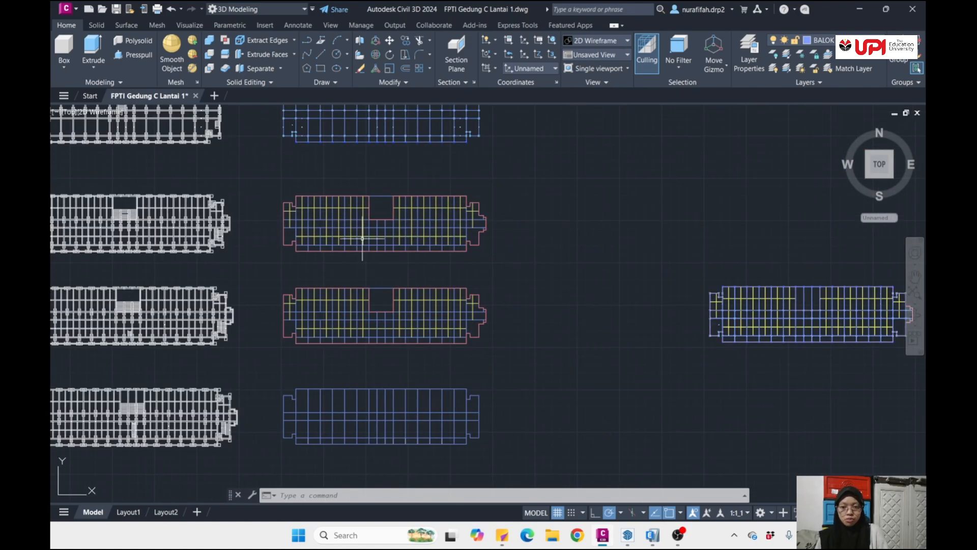
scroll(273, 207, up, 6)
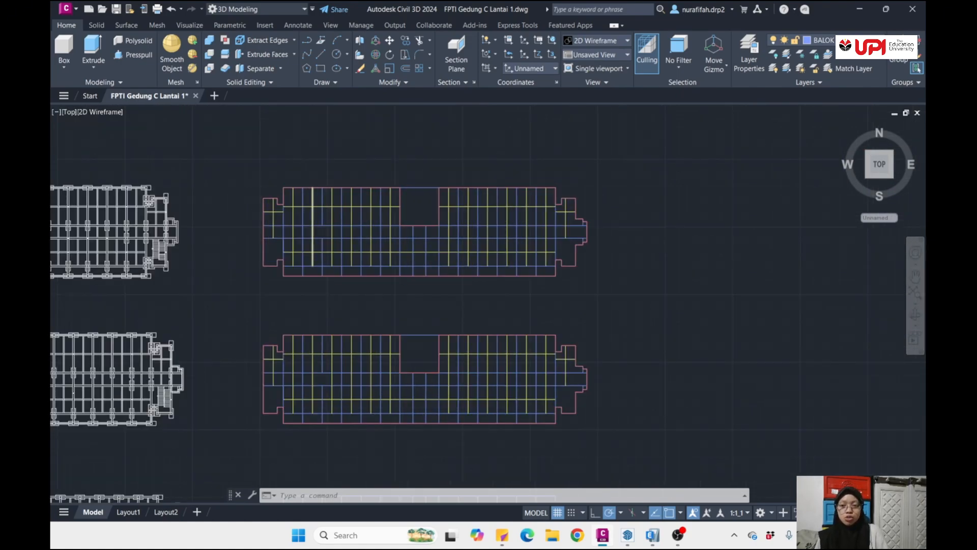
scroll(238, 200, up, 1)
scroll(326, 198, down, 6)
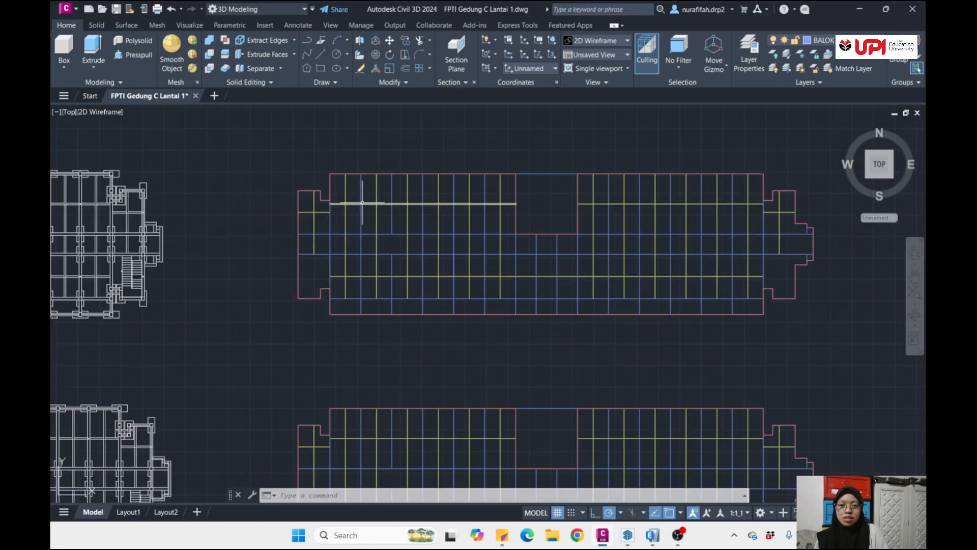
middle_drag(528, 188, 395, 221)
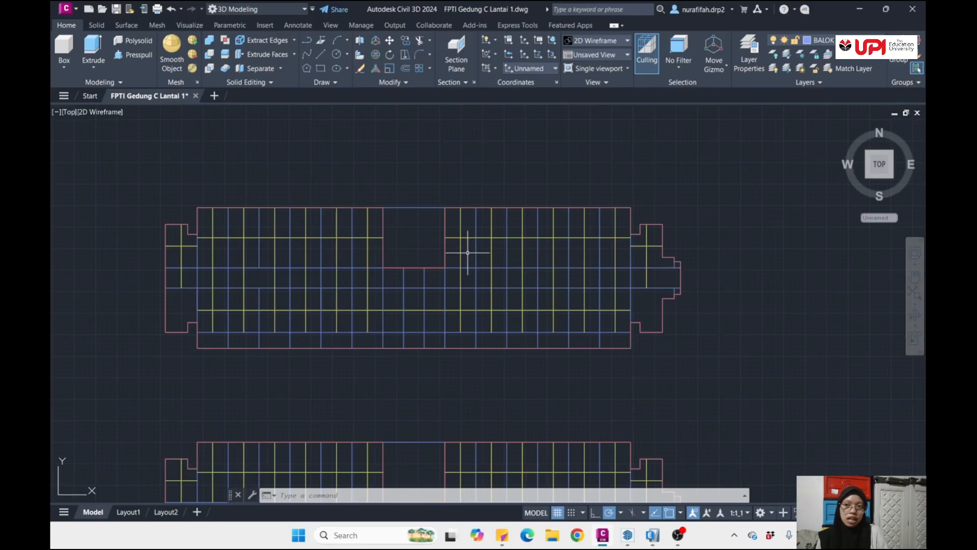
click(384, 267)
mouse_move(383, 268)
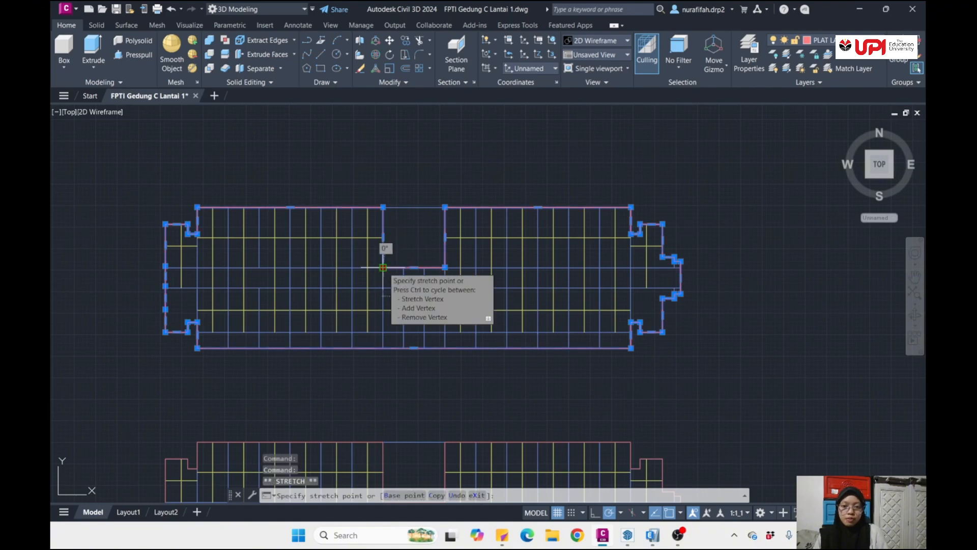
click(383, 267)
key(Escape)
key(Escape)
- Examine the overall drawing and the stacked 3D beam-and-column frame beside the floor plans from an oblique angle
scroll(425, 283, down, 3)
scroll(425, 284, down, 6)
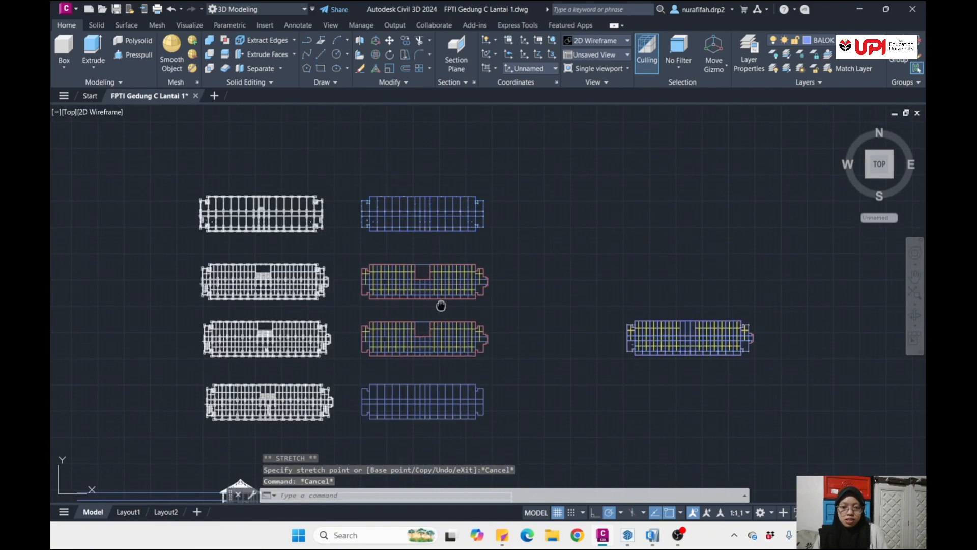
scroll(519, 296, up, 4)
scroll(519, 296, down, 6)
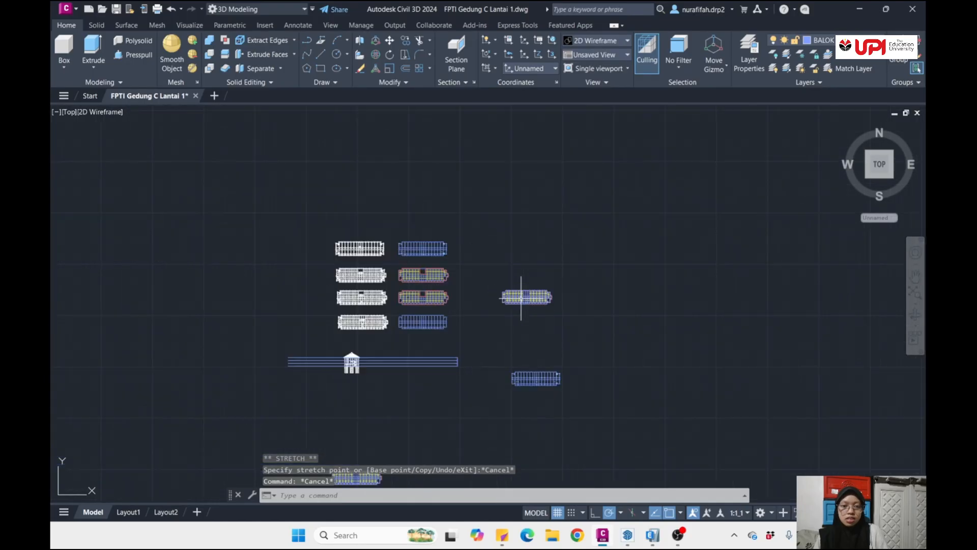
scroll(516, 305, up, 2)
middle_drag(404, 350, 423, 314)
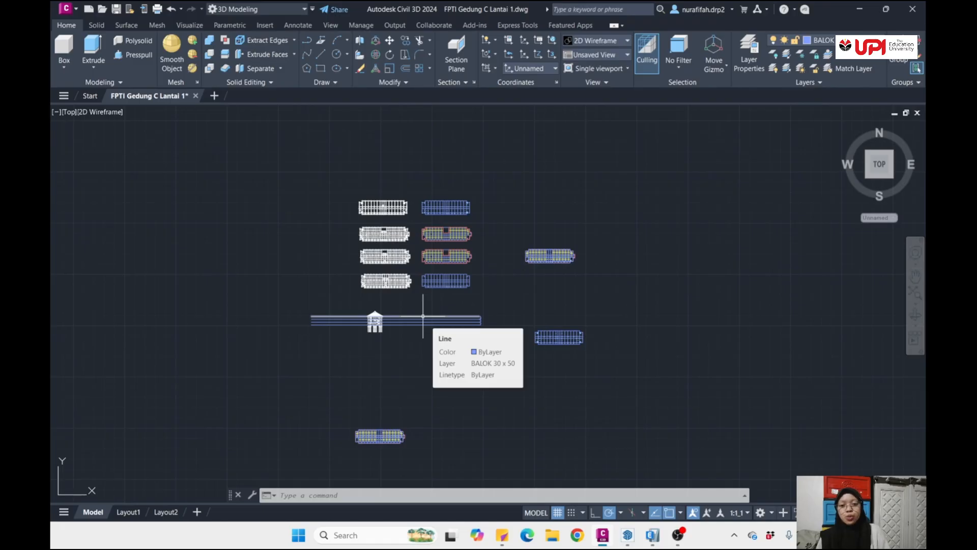
mouse_move(576, 283)
middle_down()
mouse_move(552, 305)
mouse_move(515, 310)
mouse_move(483, 296)
mouse_move(481, 260)
middle_up()
scroll(491, 307, up, 6)
middle_drag(527, 348, 515, 293)
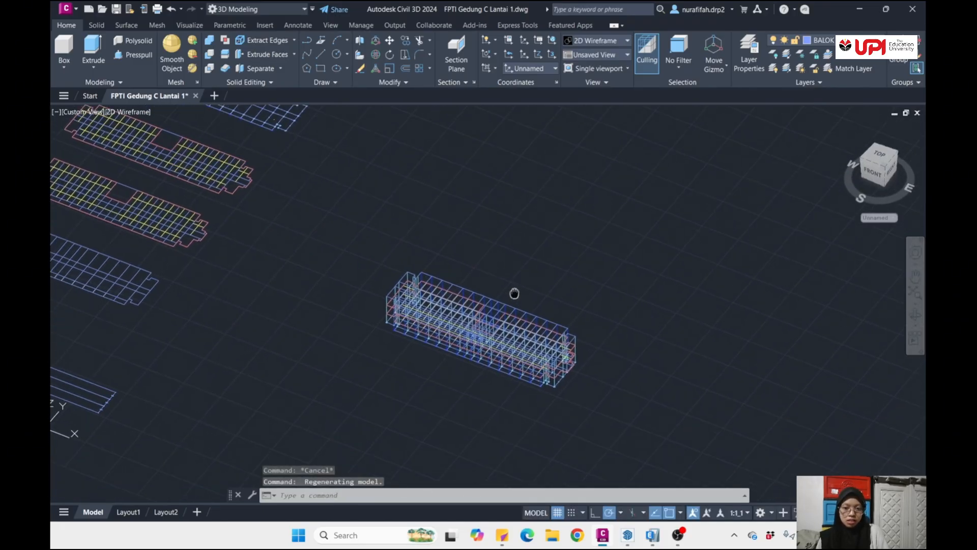
scroll(562, 364, up, 6)
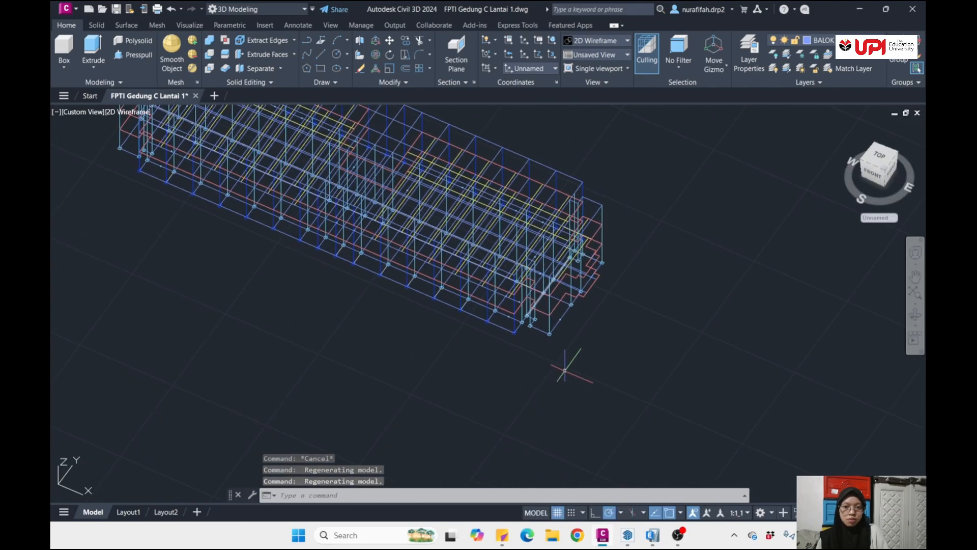
shift+middle_drag(565, 370, 596, 271)
scroll(596, 273, down, 6)
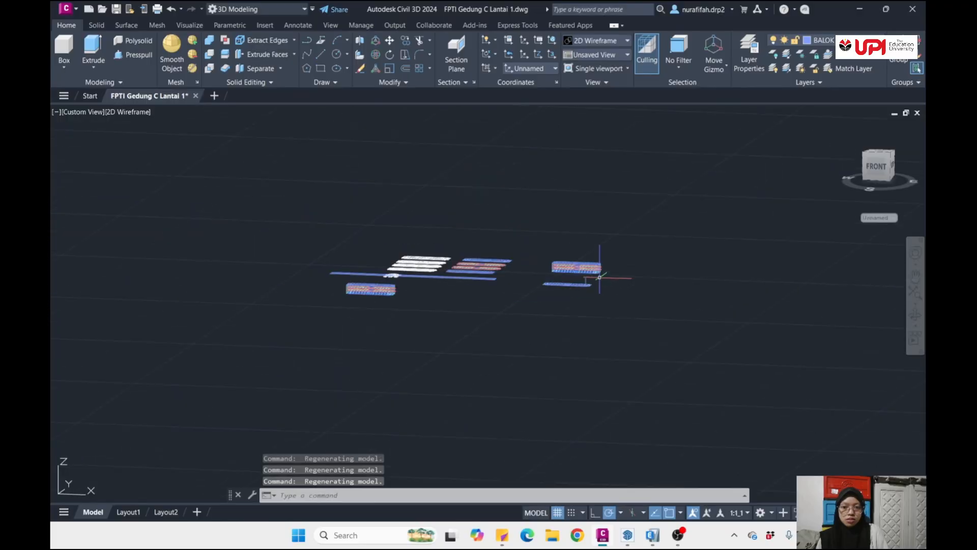
mouse_move(536, 266)
middle_down()
mouse_move(531, 316)
mouse_move(532, 259)
middle_up()
scroll(529, 259, down, 2)
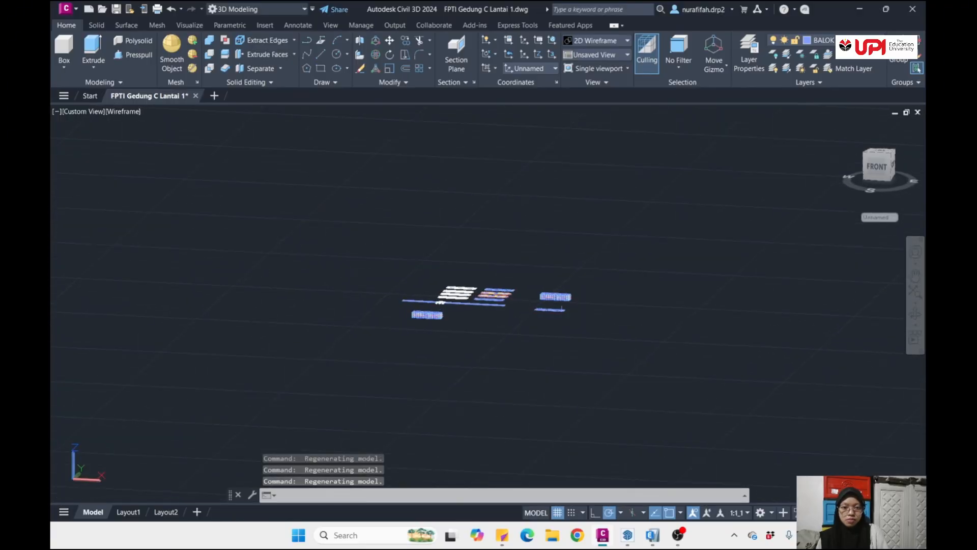
- Undo the last view change and restore the top view of the drawing
key(ctrl+z)
scroll(514, 331, up, 3)
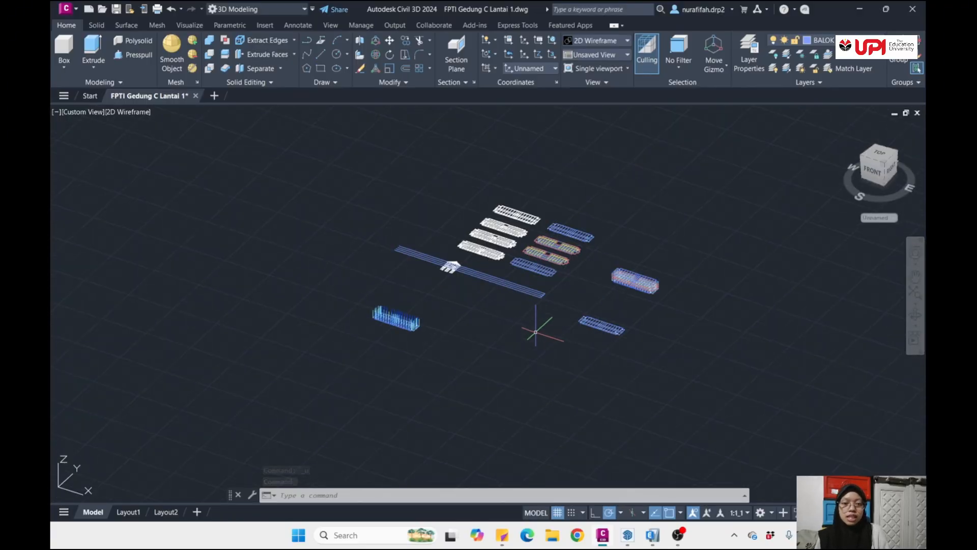
middle_drag(545, 321, 536, 347)
scroll(528, 303, up, 4)
scroll(534, 301, down, 4)
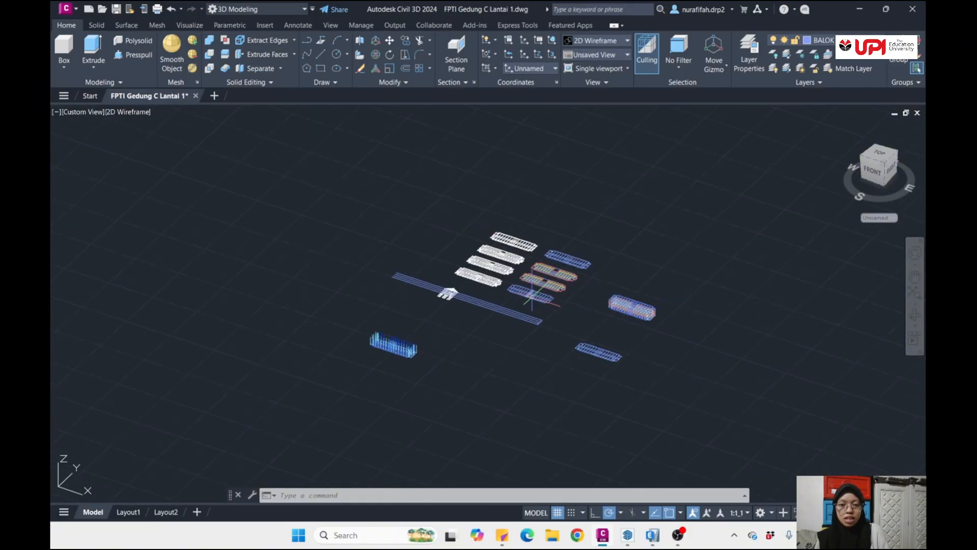
click(881, 158)
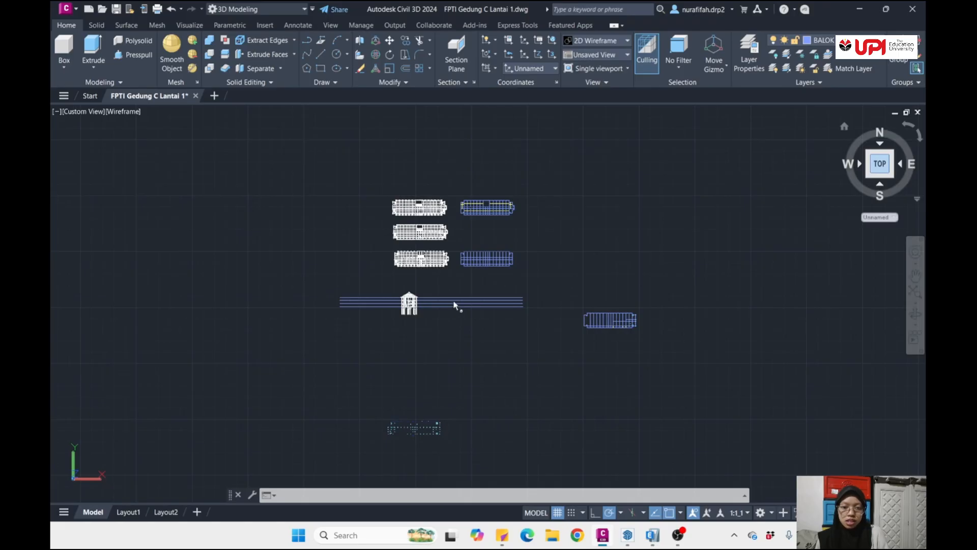
- Inspect where the four horizontal blue level lines meet the beams and slabs of the cross-section, from roof to ground floor
scroll(458, 305, up, 6)
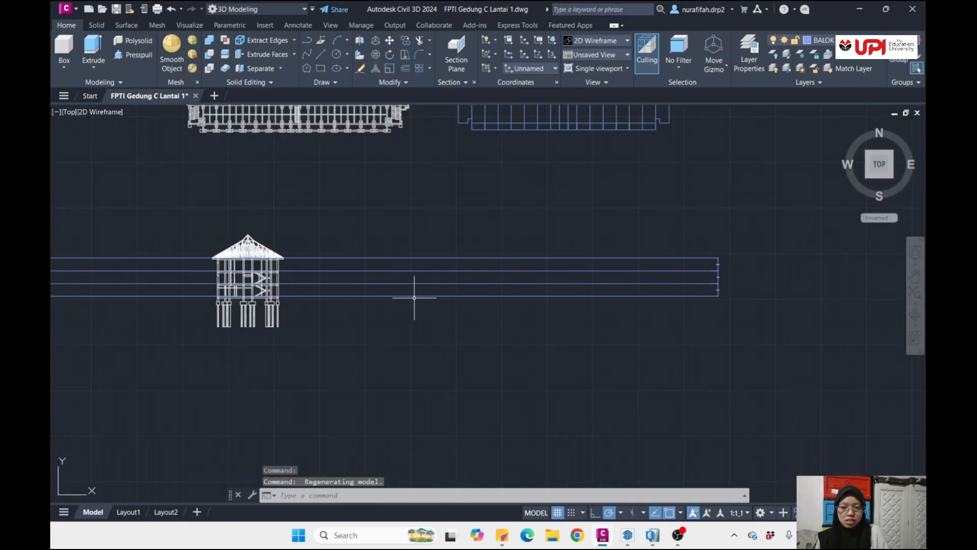
scroll(415, 298, down, 2)
scroll(438, 308, up, 6)
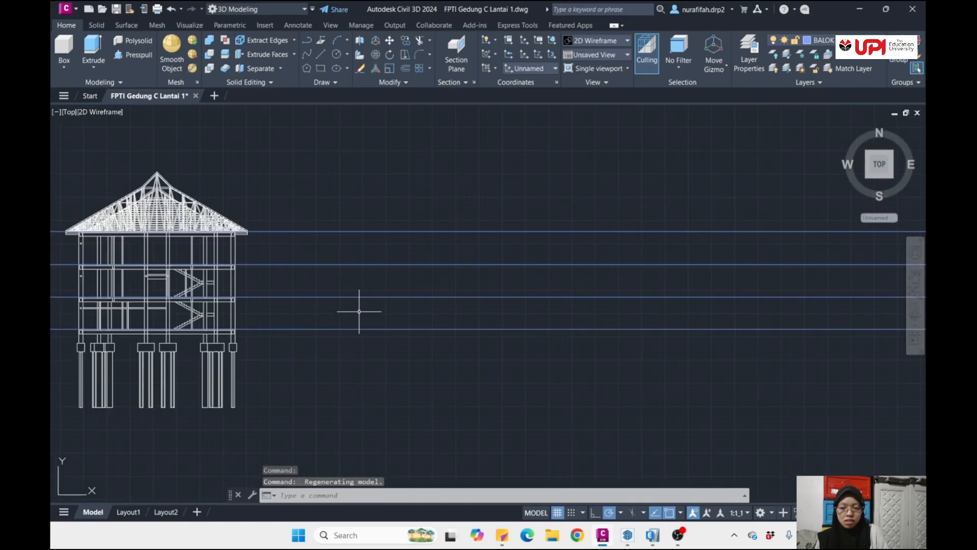
middle_drag(359, 311, 441, 310)
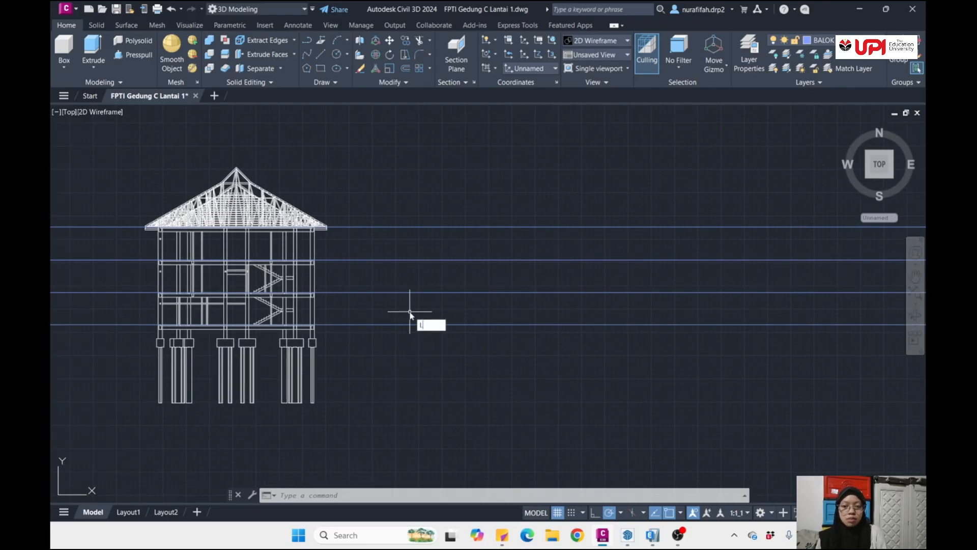
key(Return)
key(Escape)
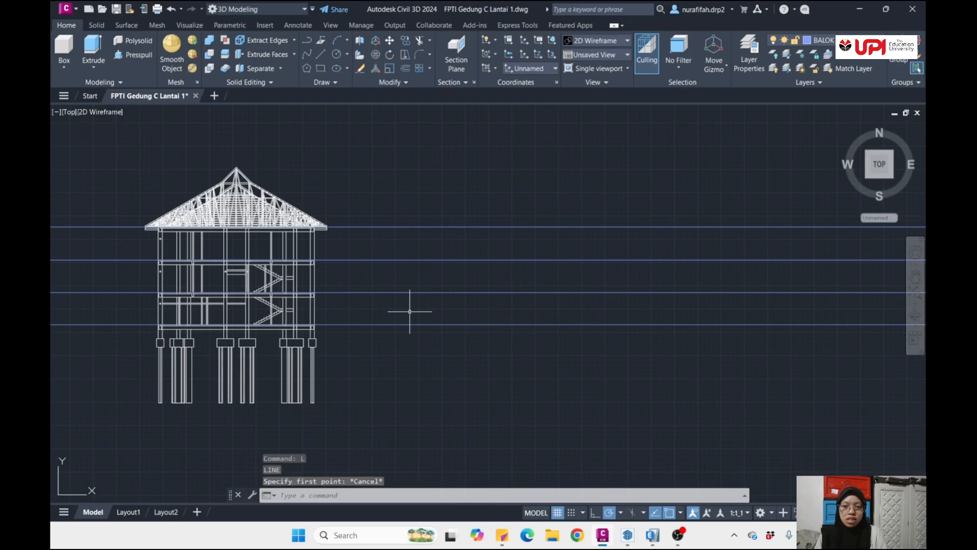
scroll(415, 310, down, 4)
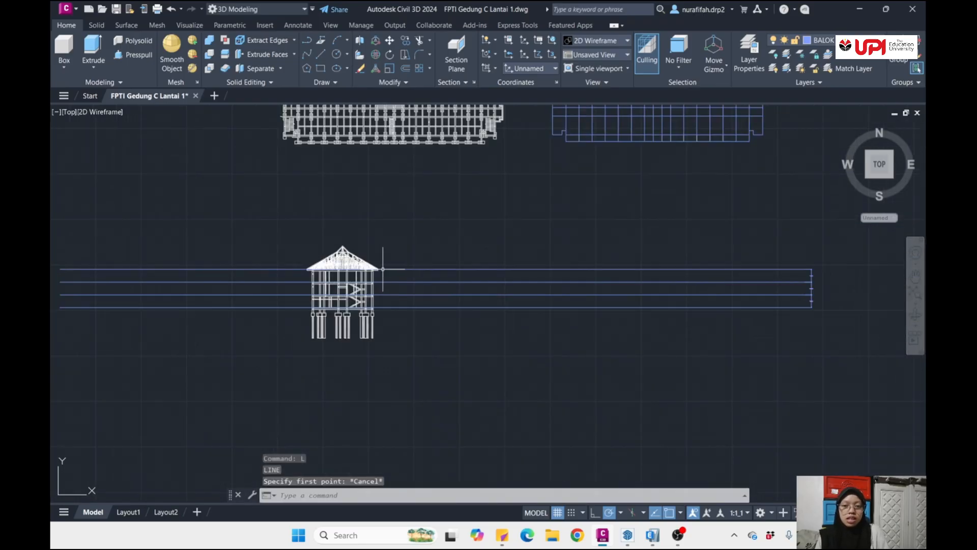
scroll(373, 268, up, 10)
scroll(412, 234, up, 2)
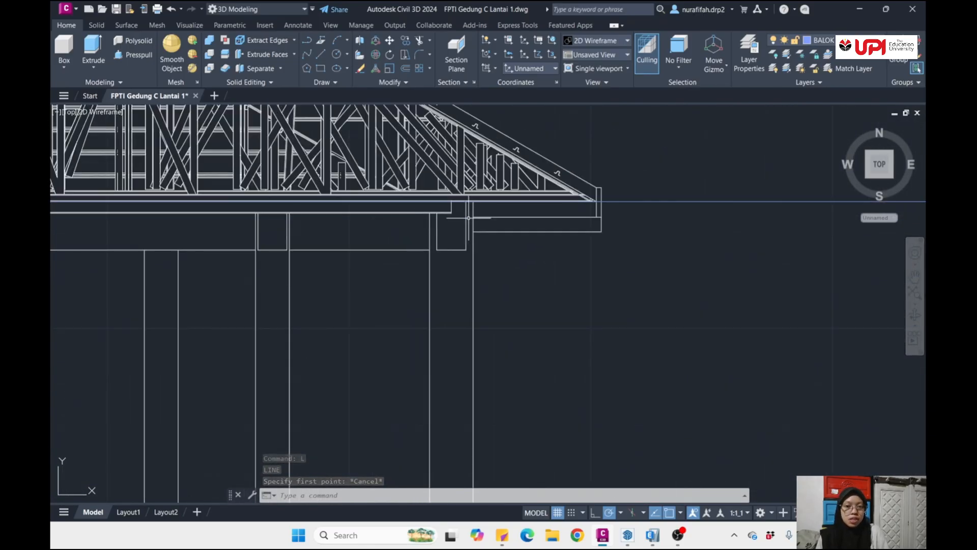
middle_drag(439, 250, 403, 279)
scroll(406, 229, up, 10)
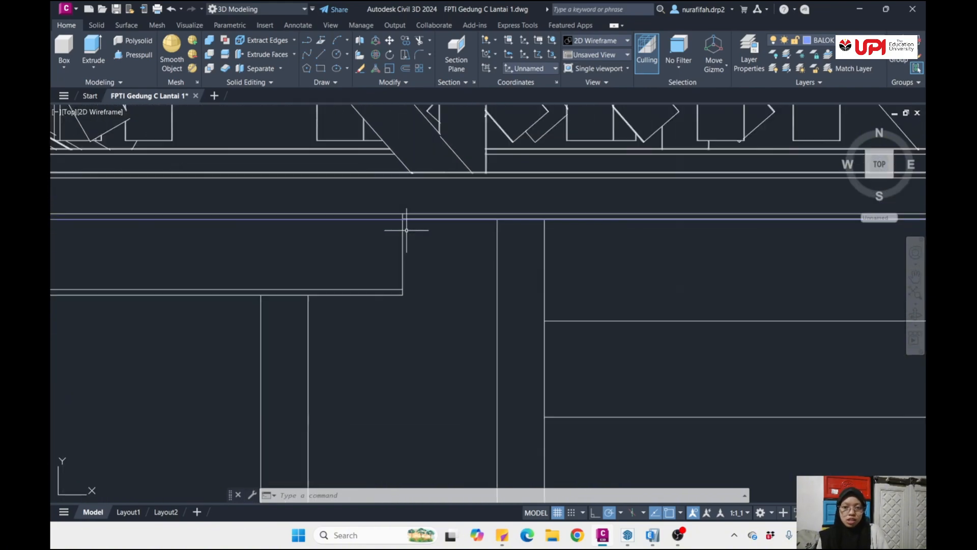
scroll(406, 230, down, 12)
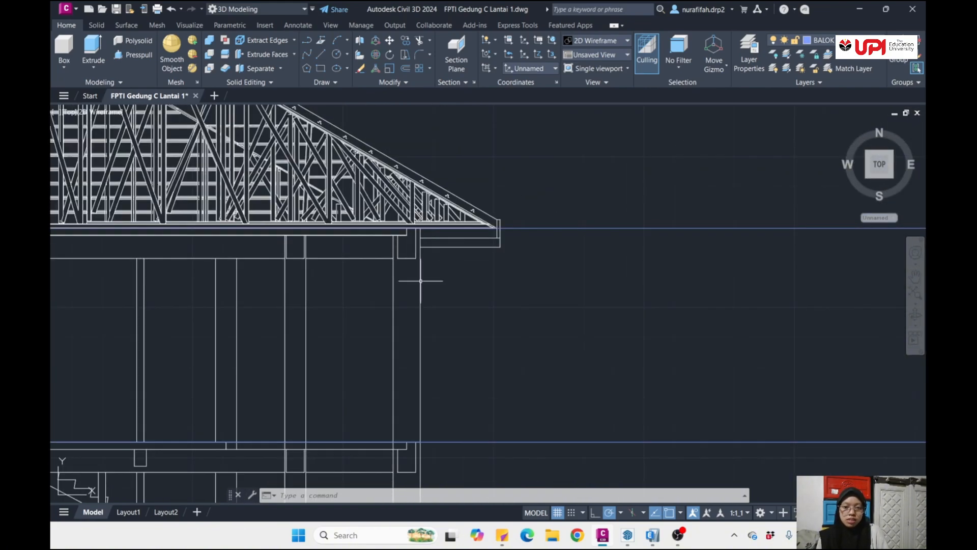
mouse_move(422, 288)
middle_down()
mouse_move(430, 317)
mouse_move(426, 248)
middle_up()
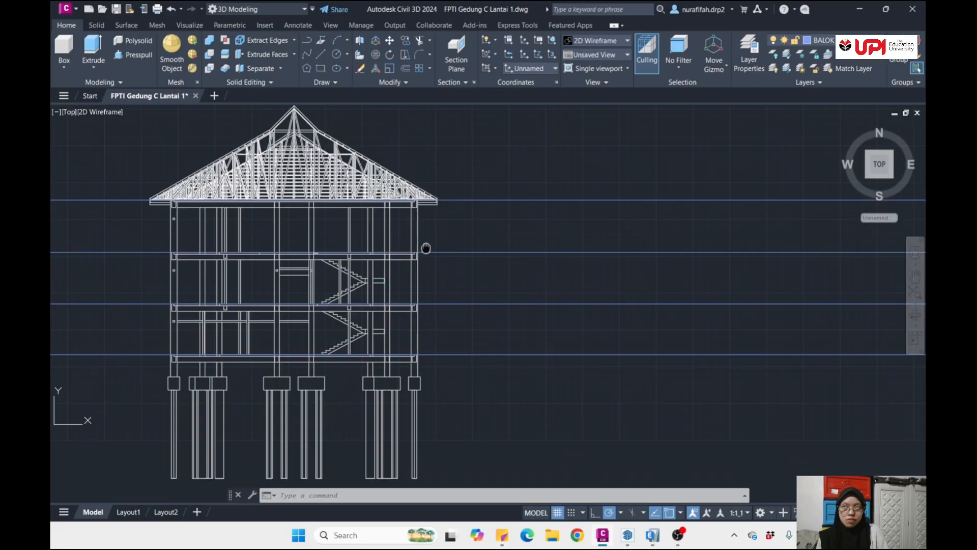
scroll(408, 350, up, 10)
scroll(422, 332, down, 10)
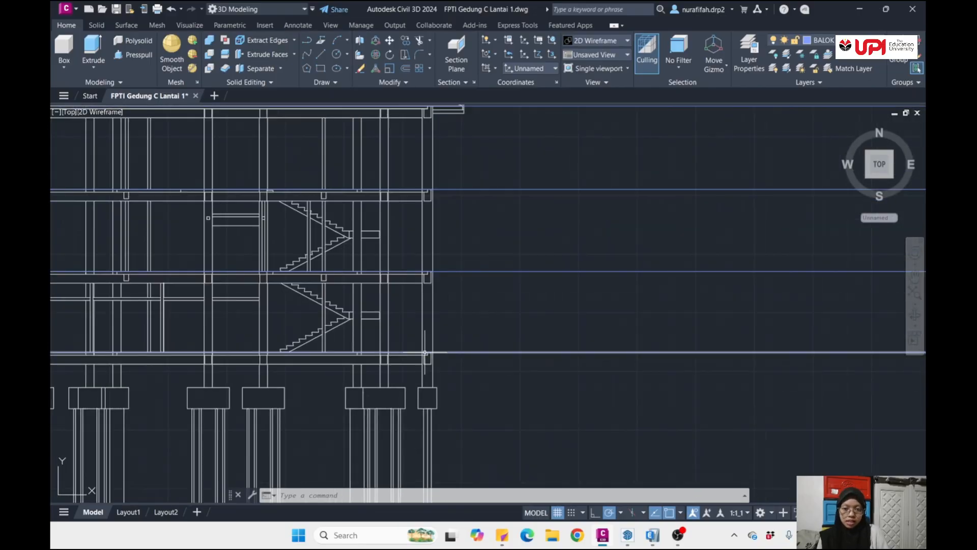
scroll(423, 366, up, 10)
scroll(404, 326, down, 5)
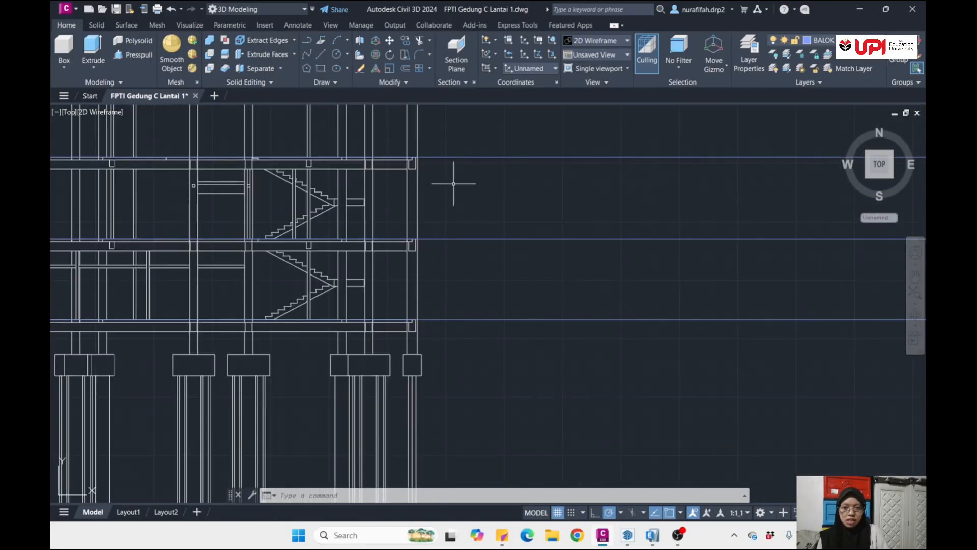
scroll(363, 282, down, 5)
middle_drag(493, 277, 316, 275)
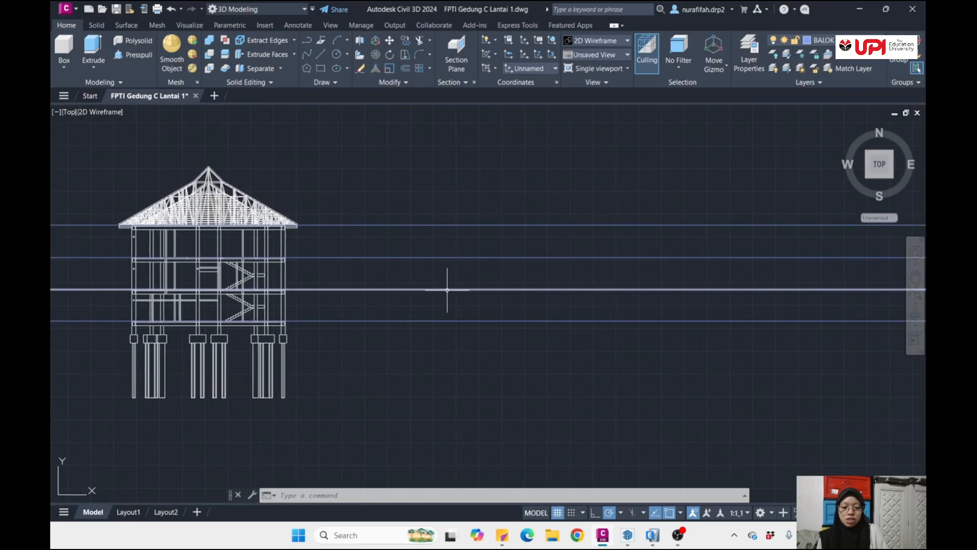
- Draw a vertical line beside the cross-section that crosses all four horizontal blue level lines
key(Return)
scroll(447, 291, up, 4)
scroll(447, 288, down, 2)
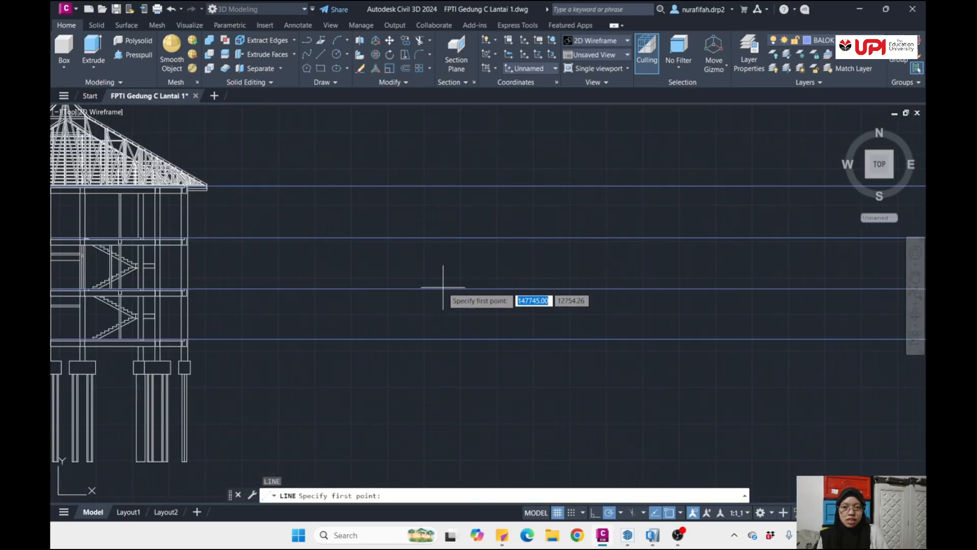
click(434, 176)
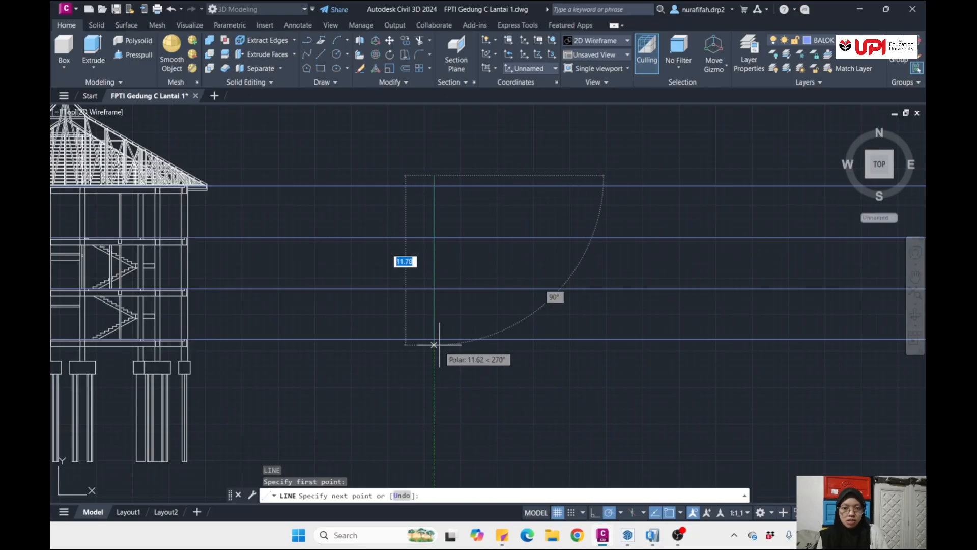
click(433, 370)
key(Return)
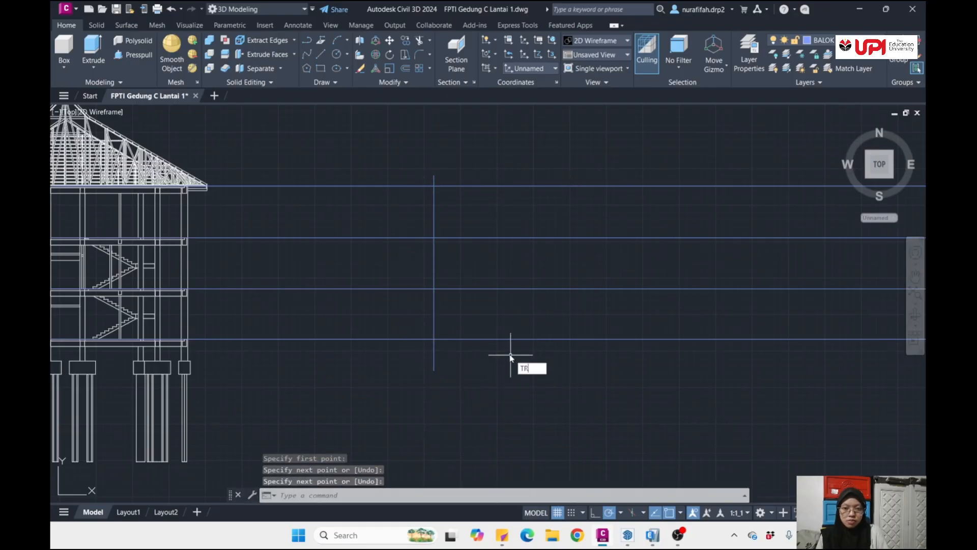
- Trim the vertical line above the highest level line, below the lowest one and between the two middle ones
text(TR)
key(Return)
click(434, 181)
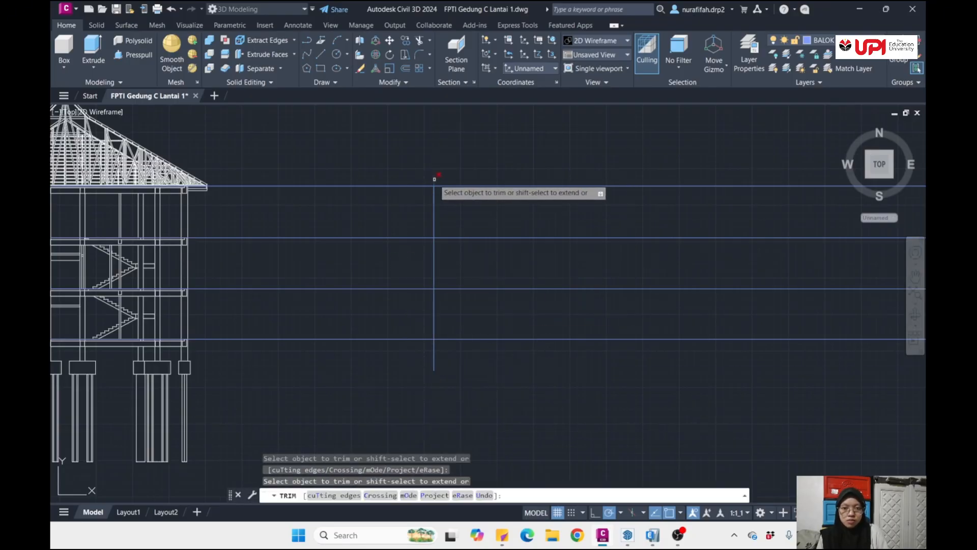
click(434, 352)
drag(451, 260, 391, 262)
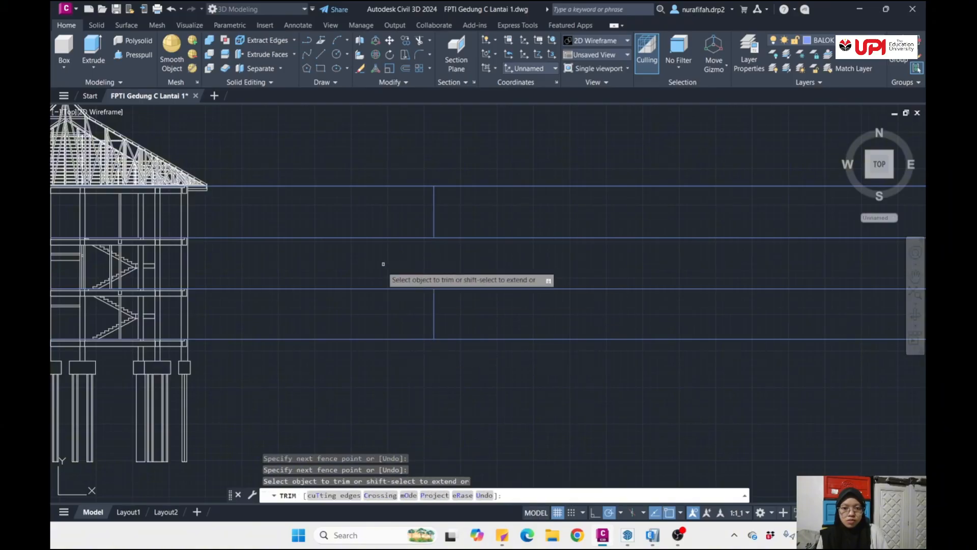
key(Return)
- Draw a vertical line closing the gap in the height line between the two middle level lines beside the cross-section
text(L)
key(Return)
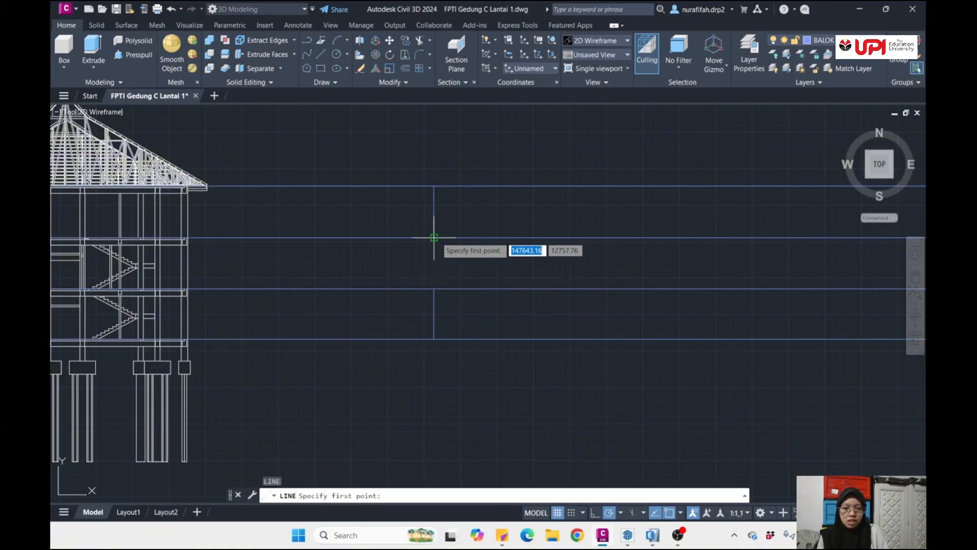
click(434, 238)
click(434, 338)
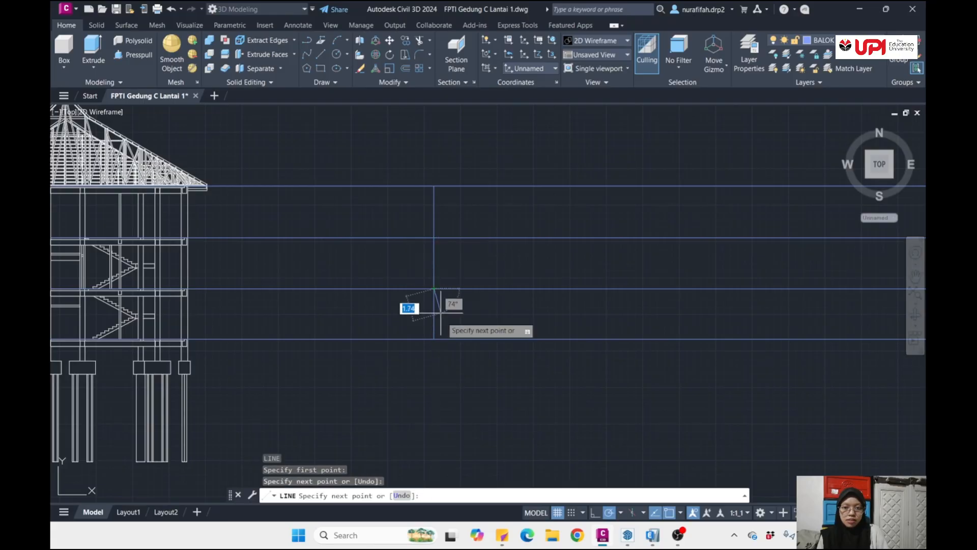
key(Return)
- Check by selection that the height line consists of a separate segment for each storey
scroll(443, 318, down, 2)
scroll(444, 319, up, 2)
click(449, 312)
click(382, 308)
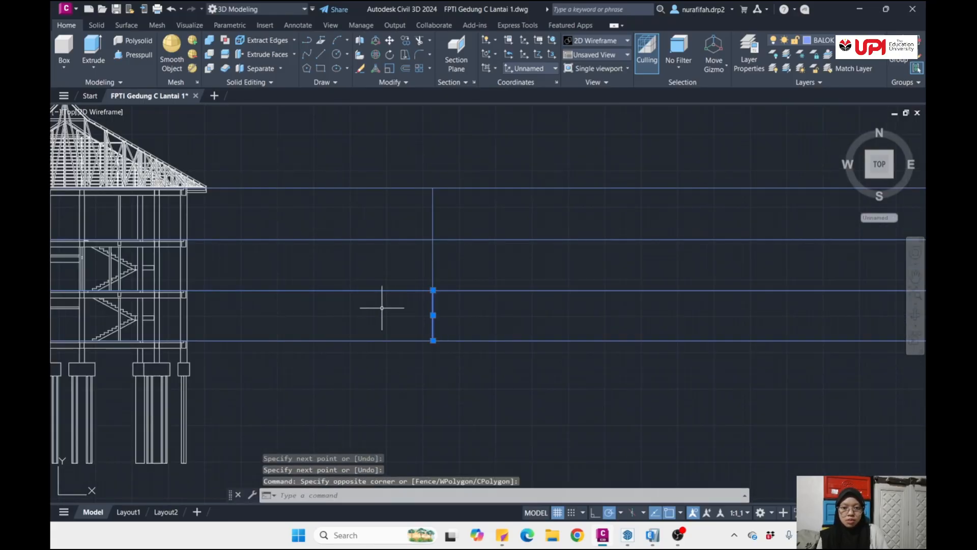
click(464, 261)
click(389, 258)
click(468, 220)
key(Escape)
key(Escape)
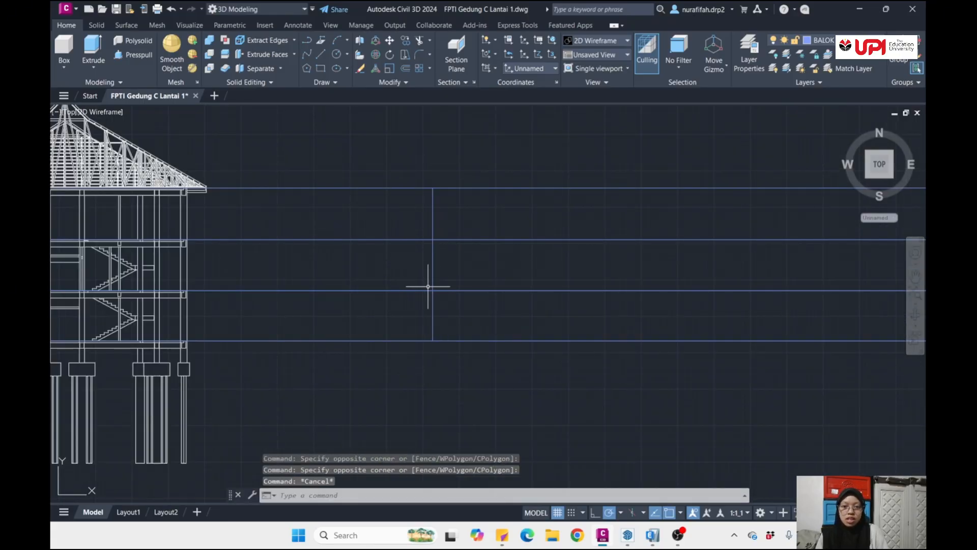
- Examine how the cross-section and its storey height line lie relative to the floor plans and the separate beam layouts
scroll(450, 273, down, 6)
middle_drag(449, 273, 431, 318)
scroll(351, 313, up, 6)
scroll(492, 286, down, 2)
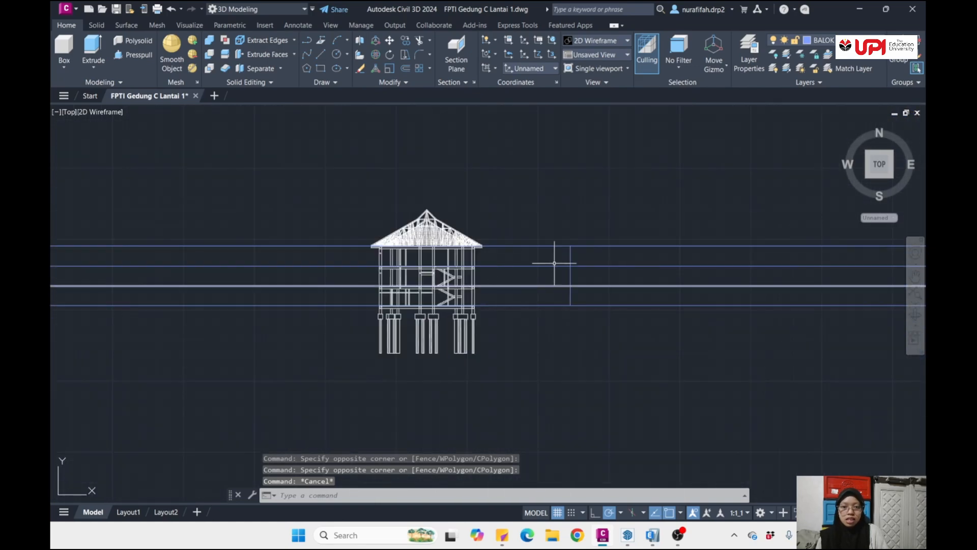
middle_drag(563, 321, 421, 328)
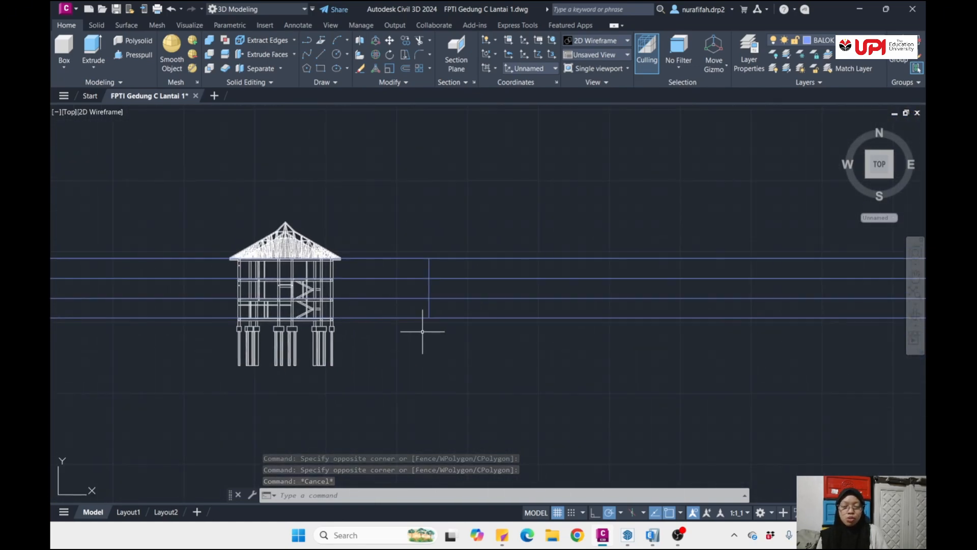
scroll(475, 312, down, 4)
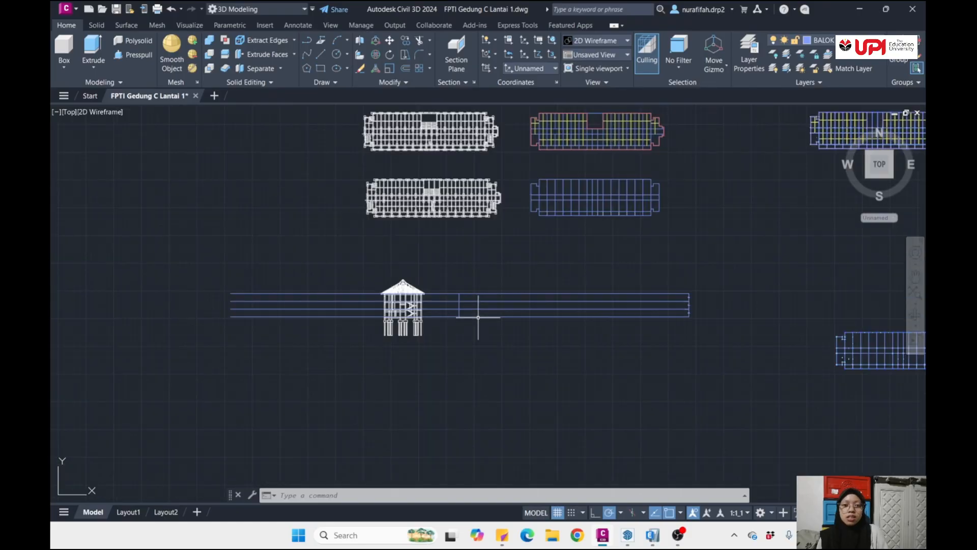
scroll(580, 251, down, 2)
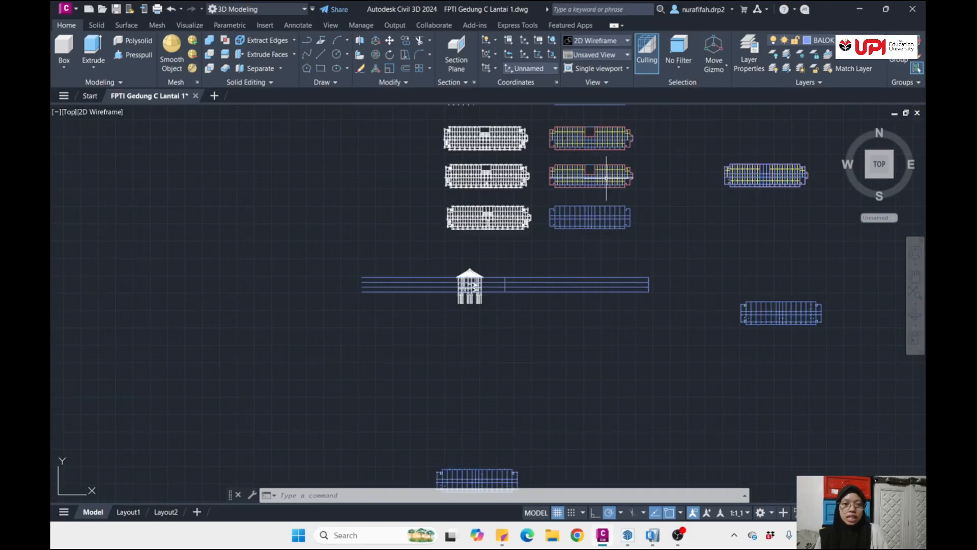
middle_drag(590, 178, 519, 286)
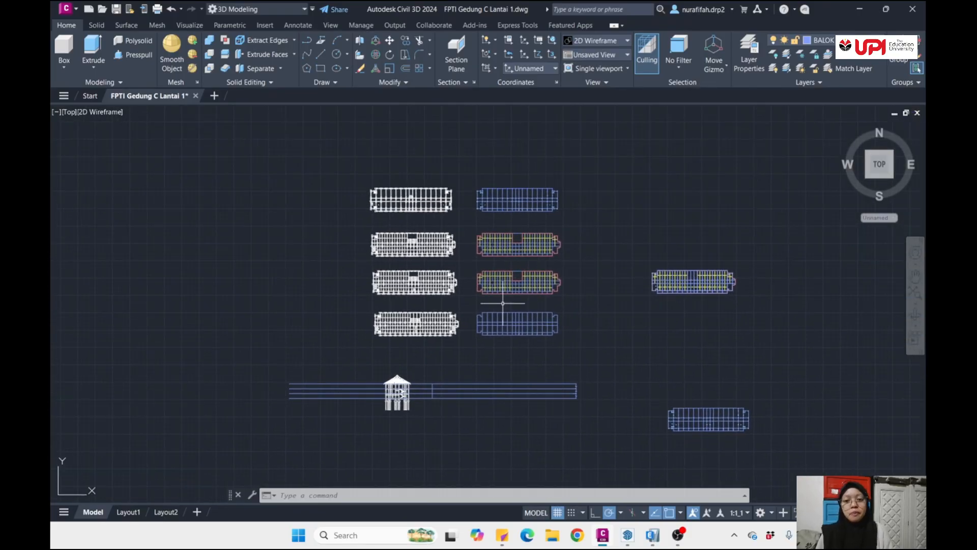
scroll(463, 341, down, 2)
middle_drag(474, 371, 421, 276)
scroll(408, 301, up, 5)
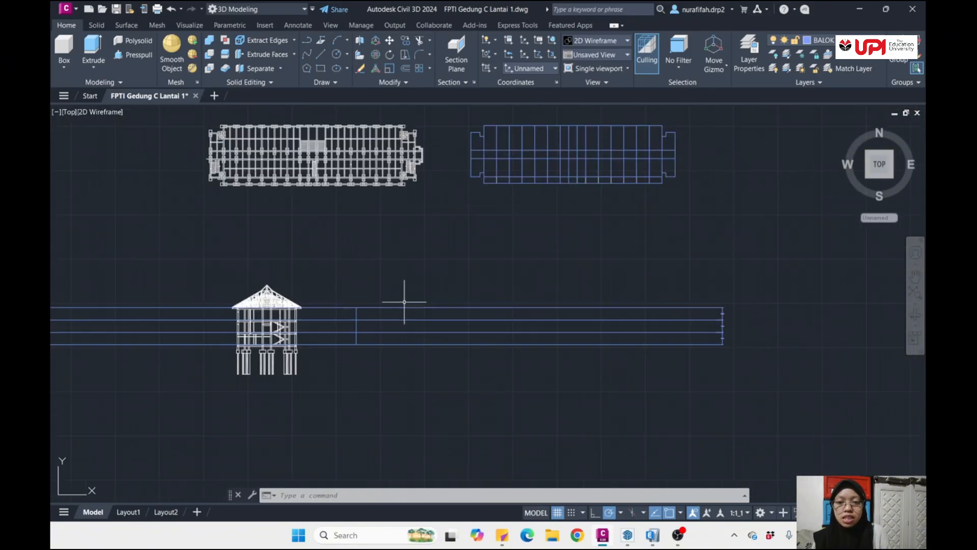
scroll(404, 302, down, 3)
scroll(458, 286, up, 5)
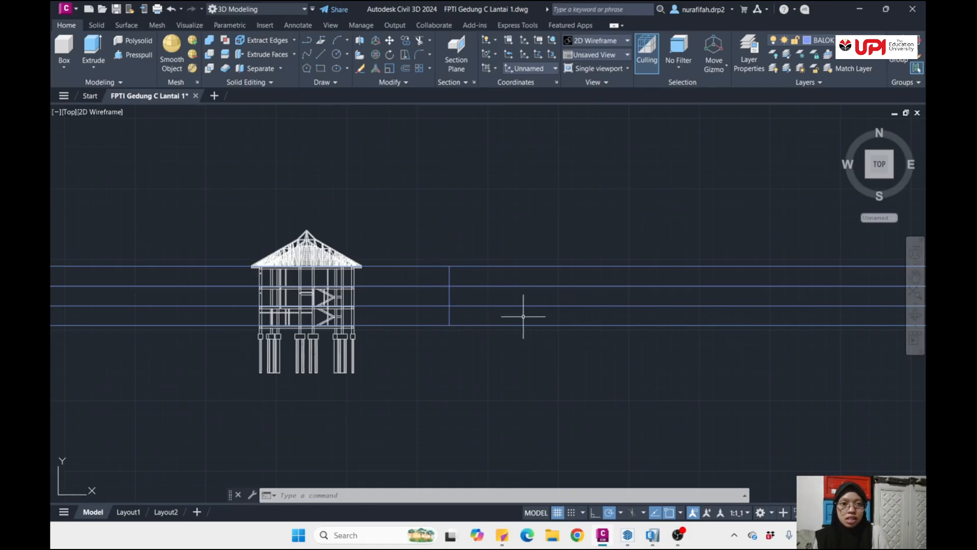
- Switch to the SE Isometric view around the storey height line beside the cross-section
click(891, 178)
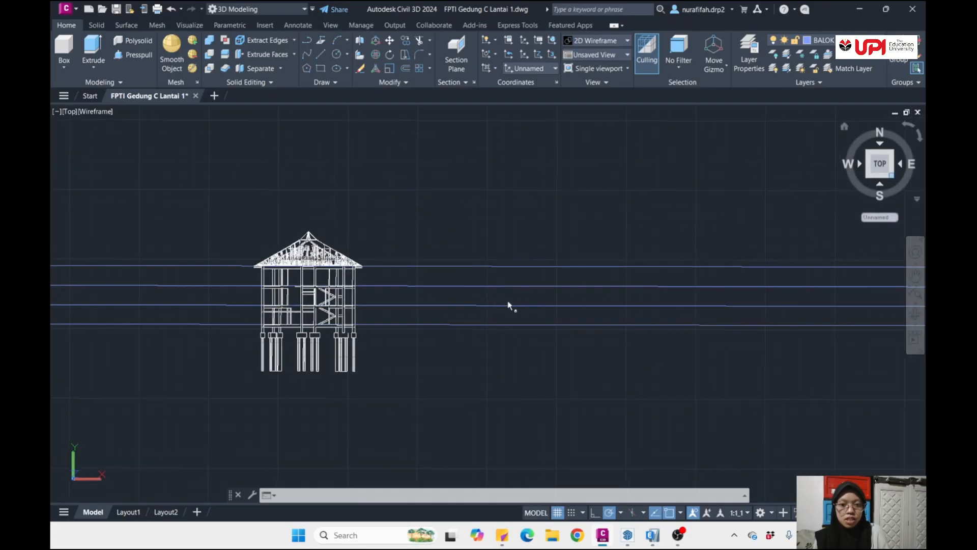
scroll(474, 296, up, 5)
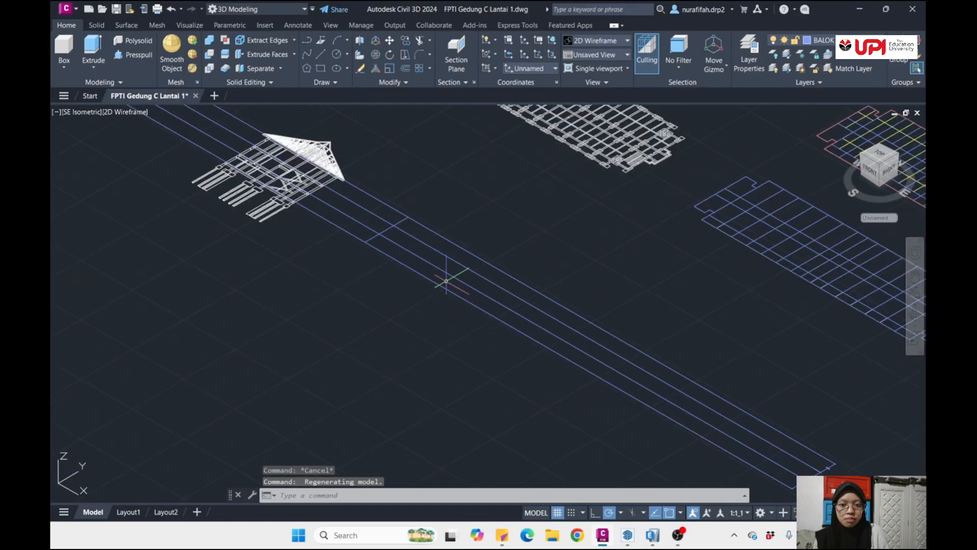
scroll(393, 227, up, 2)
scroll(425, 295, down, 2)
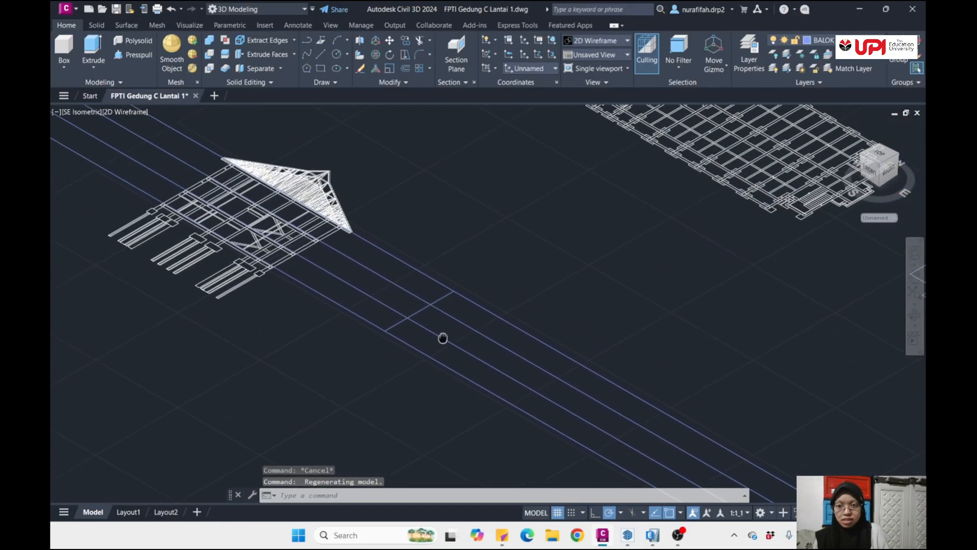
scroll(438, 330, up, 5)
click(453, 257)
click(420, 234)
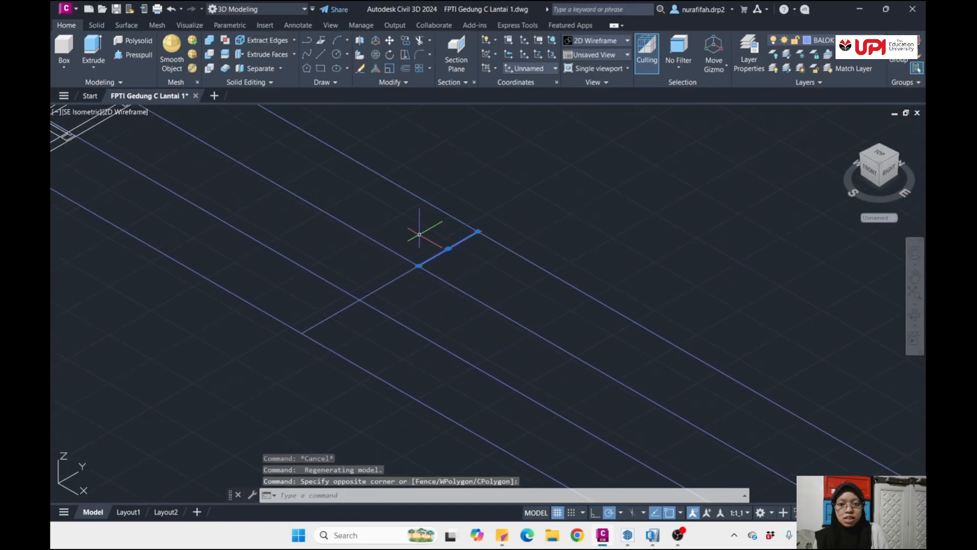
click(407, 308)
click(385, 280)
key(Escape)
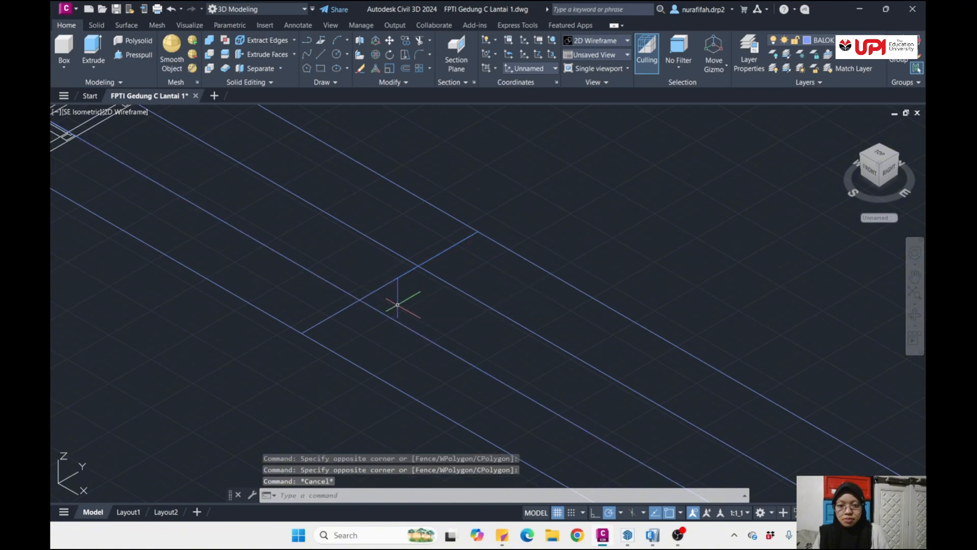
- Rotate the three storey height segments together by 90 degrees in 3D about the X axis so they stand upright
click(406, 286)
click(388, 271)
click(443, 264)
click(437, 245)
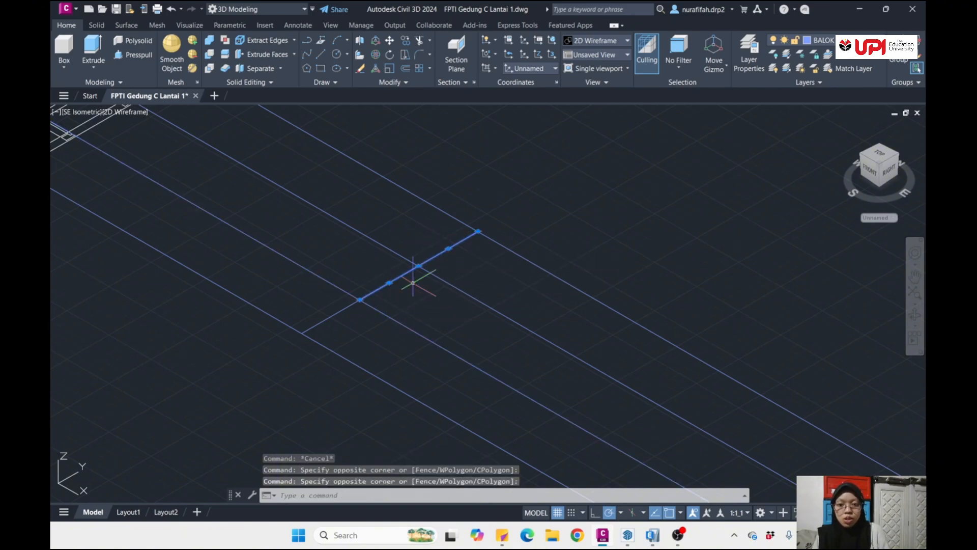
click(362, 324)
click(326, 312)
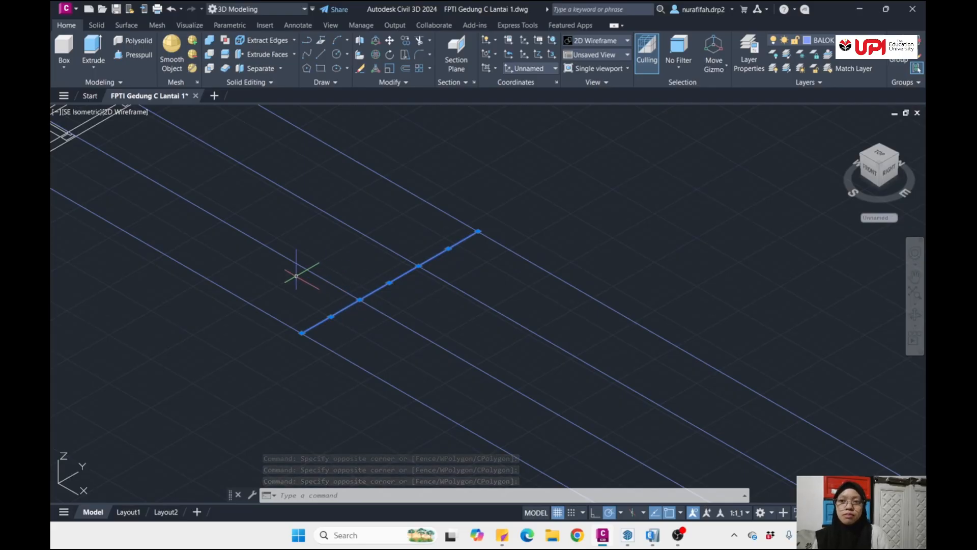
click(281, 10)
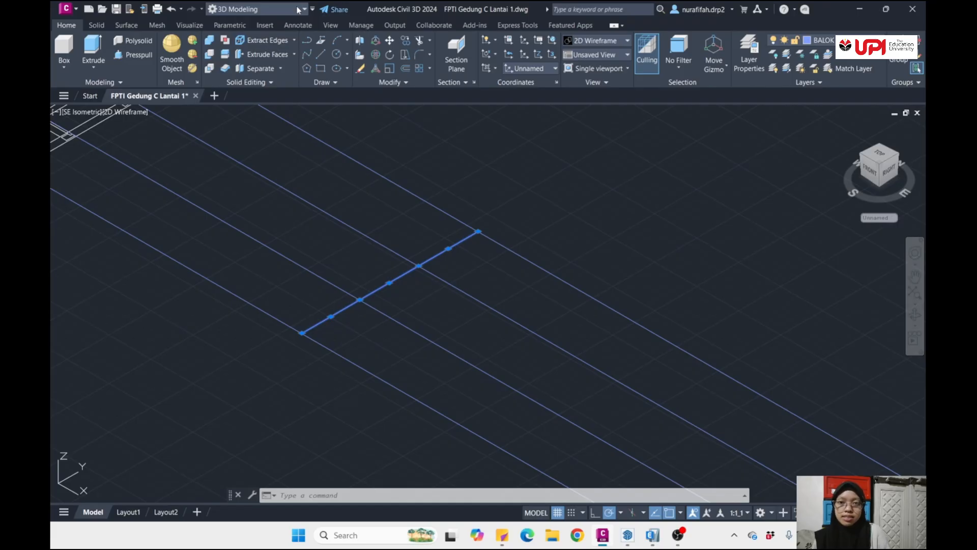
click(377, 55)
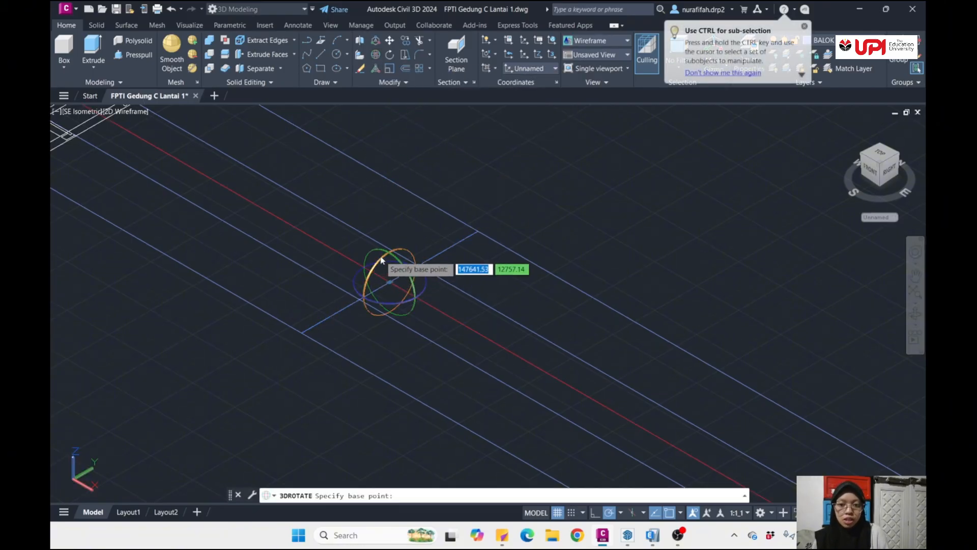
click(399, 253)
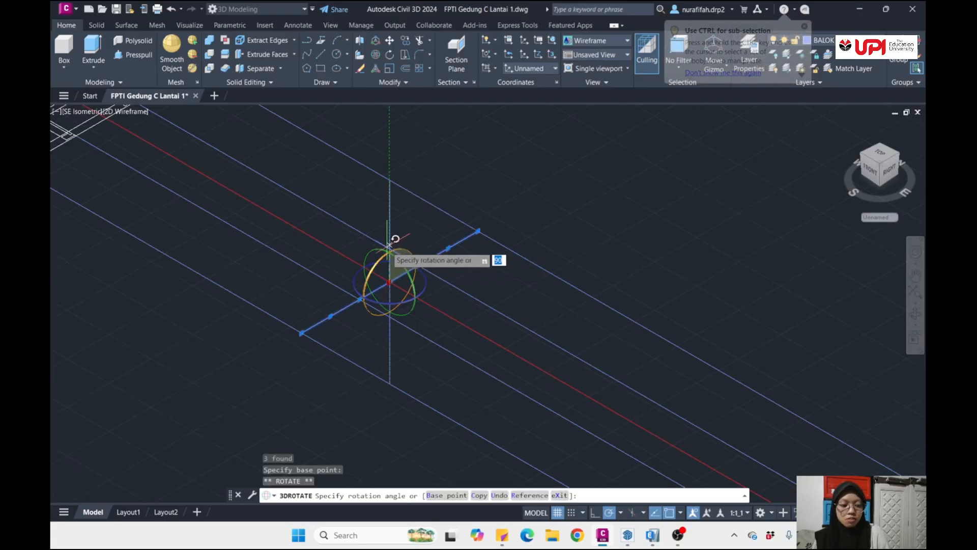
text(90)
key(Return)
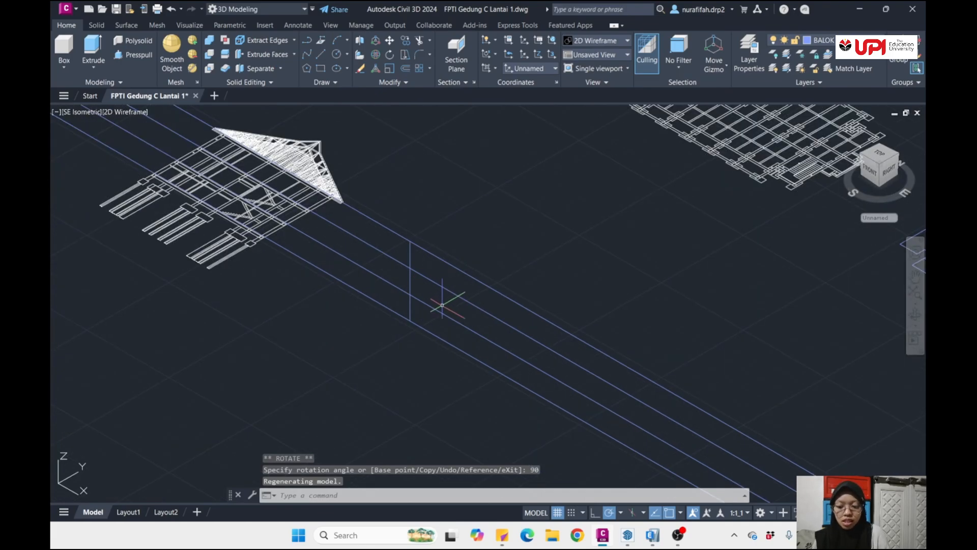
- Move the three upright height segments by their lower end to the empty area away from the cross-section and plans
shift+middle_drag(438, 275, 395, 210)
click(389, 199)
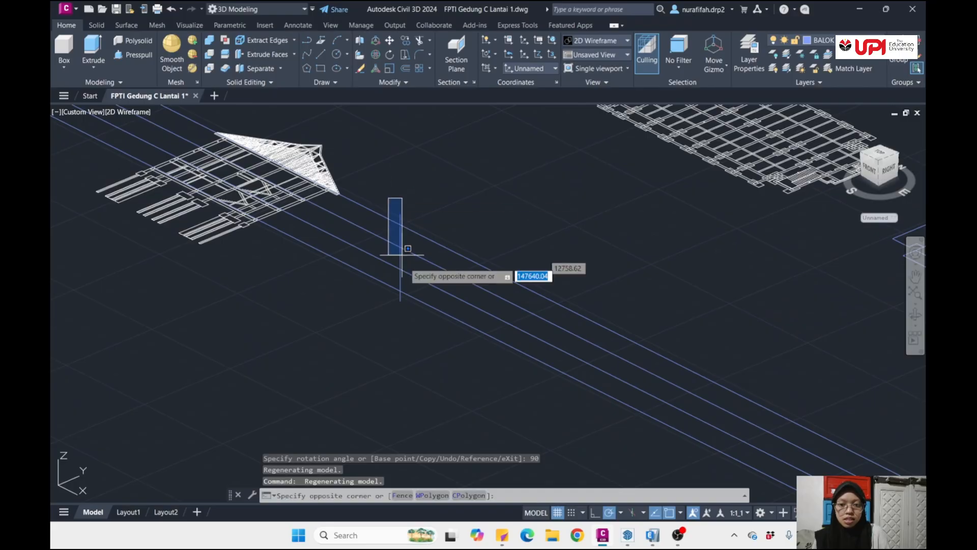
click(411, 331)
text(M)
key(Return)
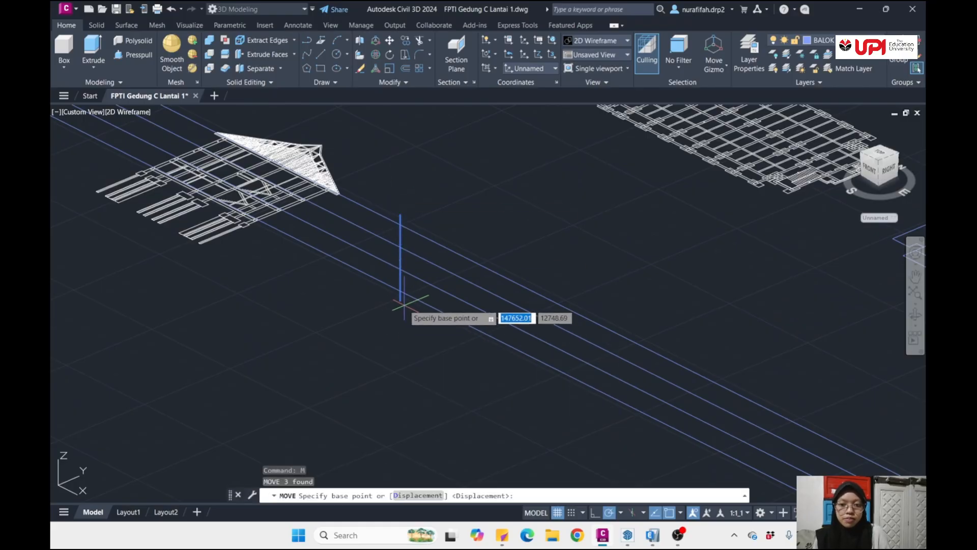
click(400, 300)
scroll(458, 328, down, 5)
middle_drag(479, 329, 449, 286)
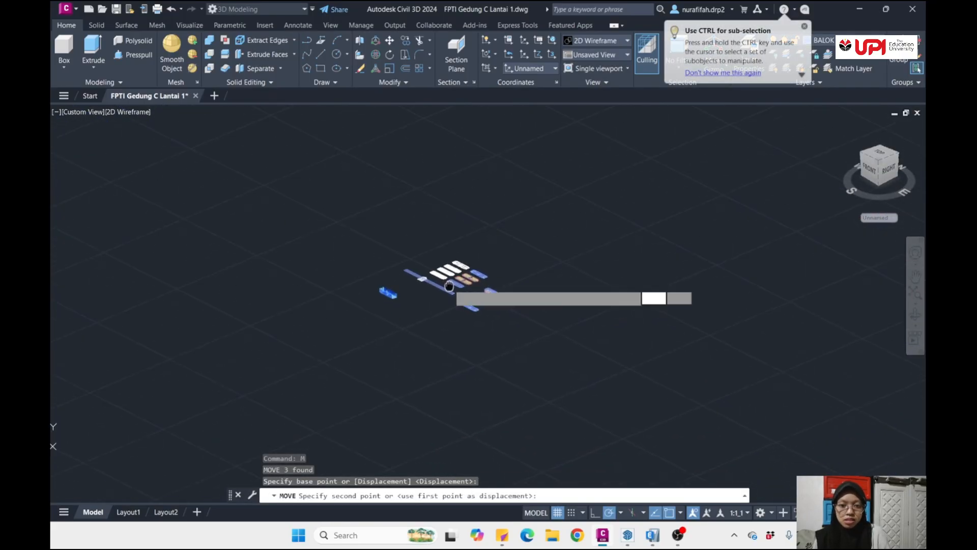
scroll(493, 326, up, 4)
scroll(390, 320, up, 2)
scroll(394, 322, down, 2)
middle_drag(439, 326, 484, 284)
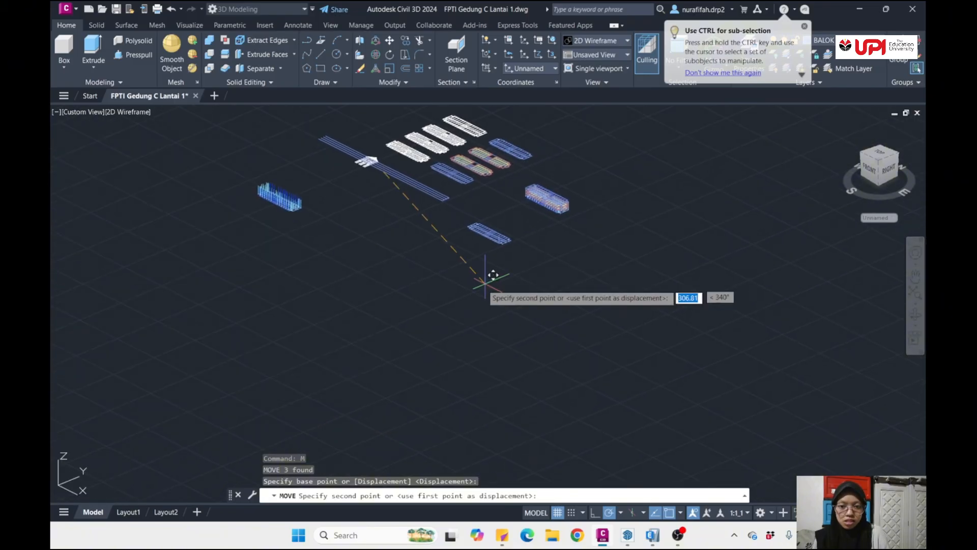
scroll(390, 279, up, 6)
click(418, 256)
scroll(431, 265, down, 5)
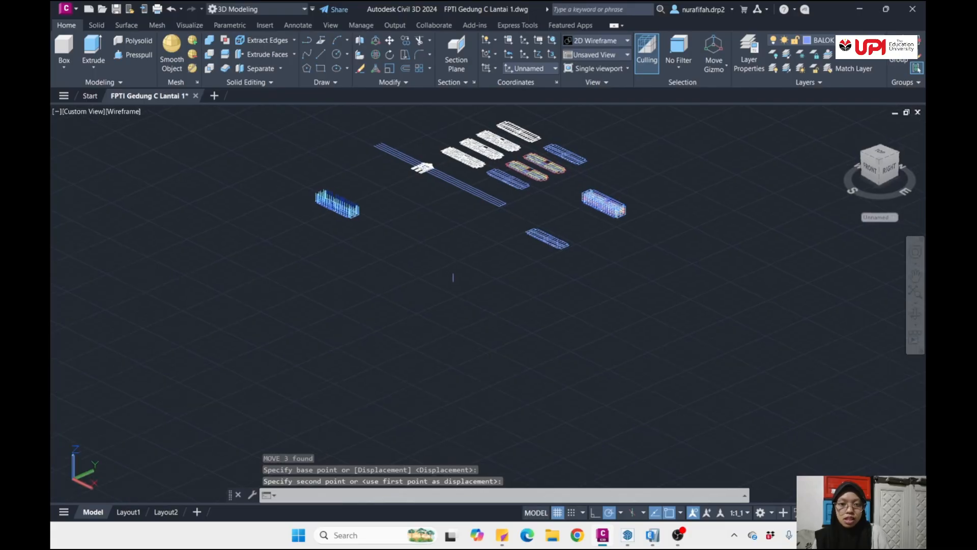
- Copy the northernmost beam layout with its column outlines by its south-east corner column centre onto the lower end of the upright height line
shift+middle_drag(452, 278, 554, 294)
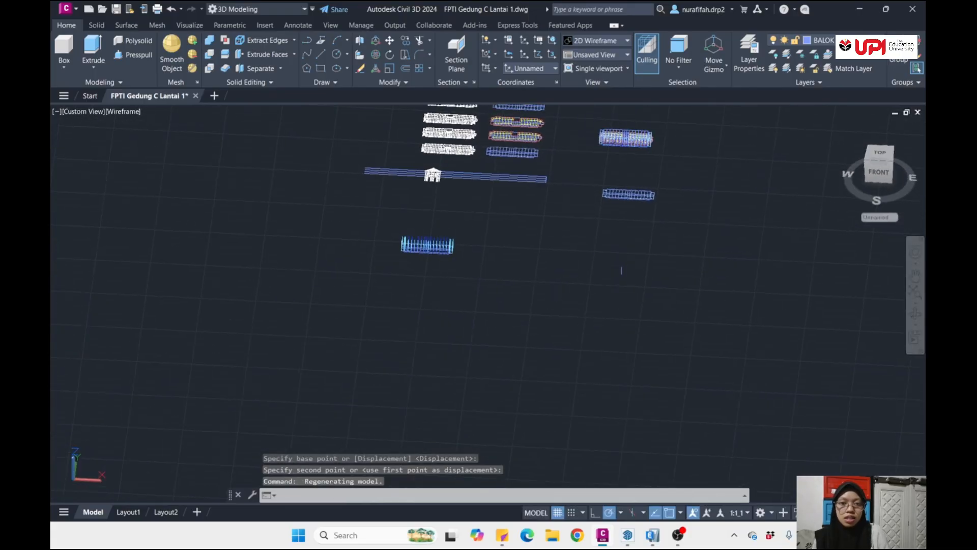
scroll(422, 209, down, 3)
scroll(422, 209, up, 8)
middle_drag(422, 209, 396, 309)
click(161, 131)
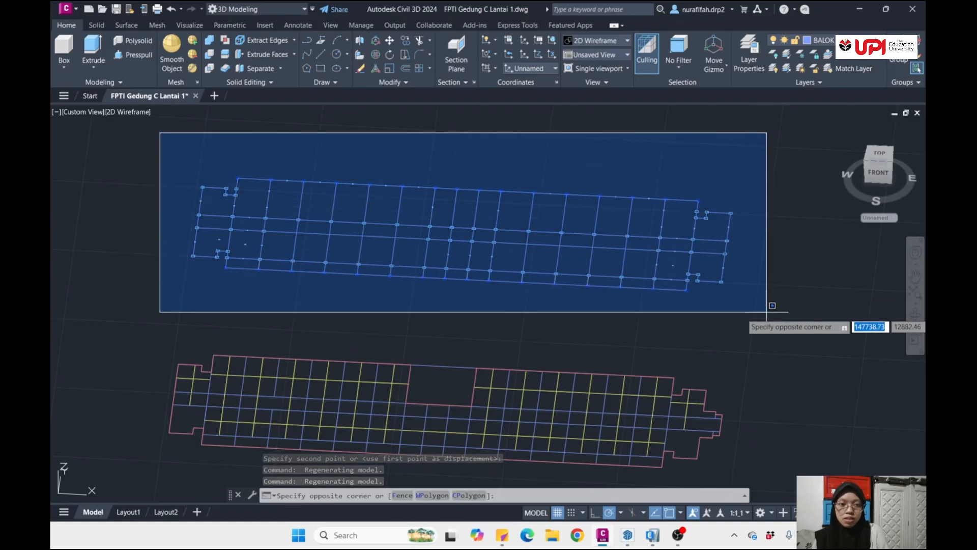
click(794, 324)
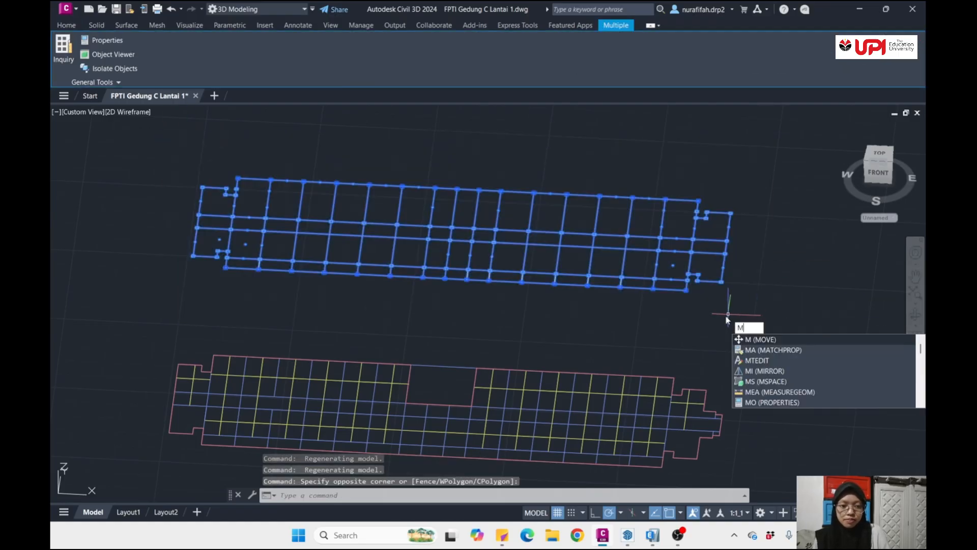
key(BackSpace)
text(CO)
key(Return)
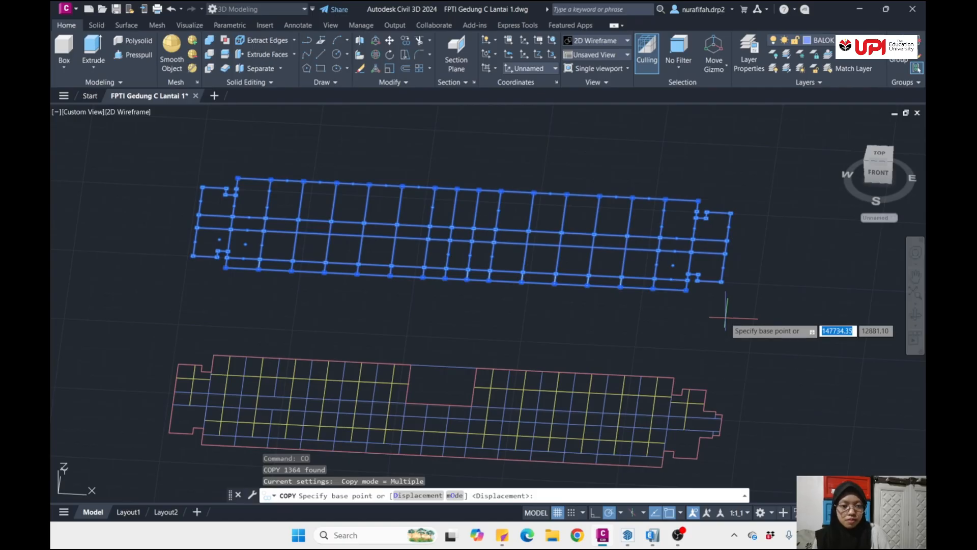
scroll(727, 319, down, 3)
middle_drag(725, 332, 648, 337)
middle_drag(694, 359, 610, 367)
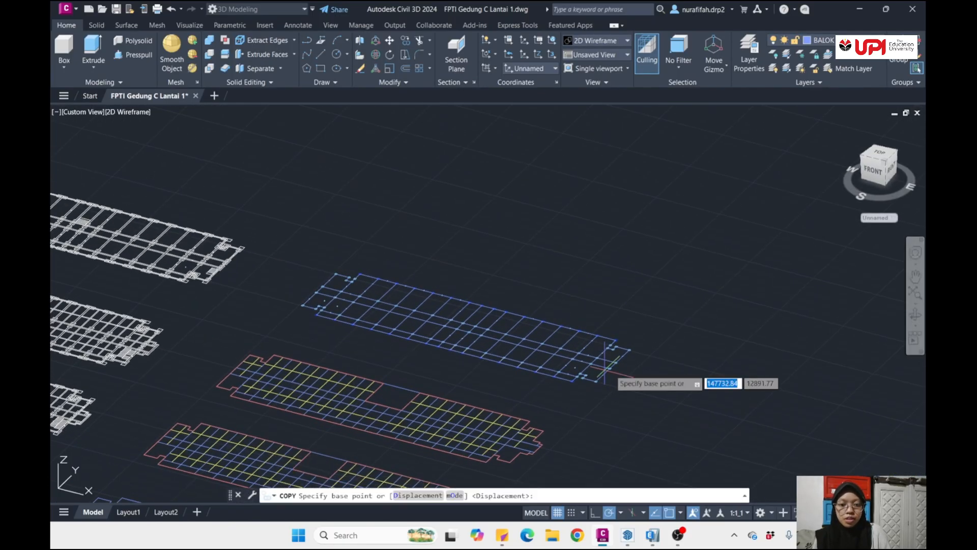
scroll(585, 397, up, 5)
scroll(584, 379, down, 3)
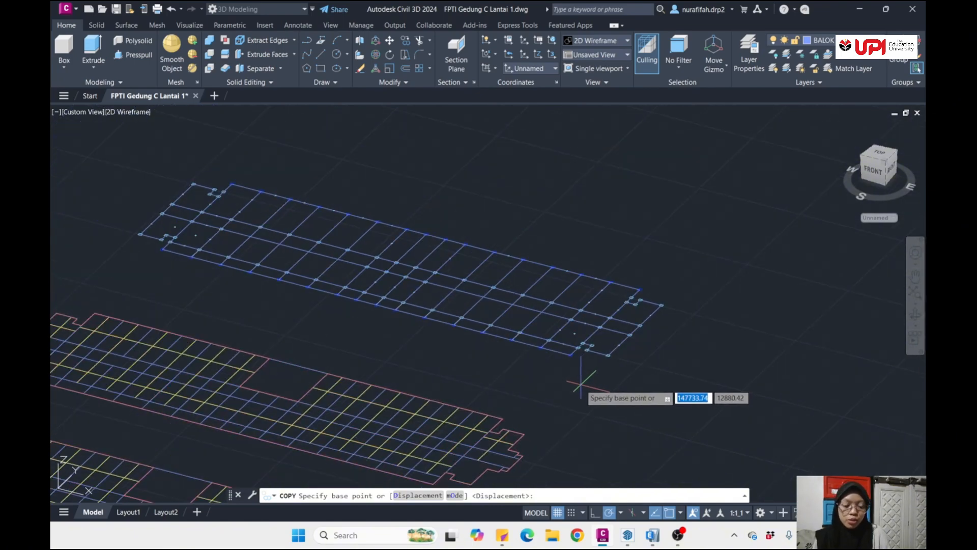
scroll(580, 367, up, 4)
scroll(499, 313, up, 4)
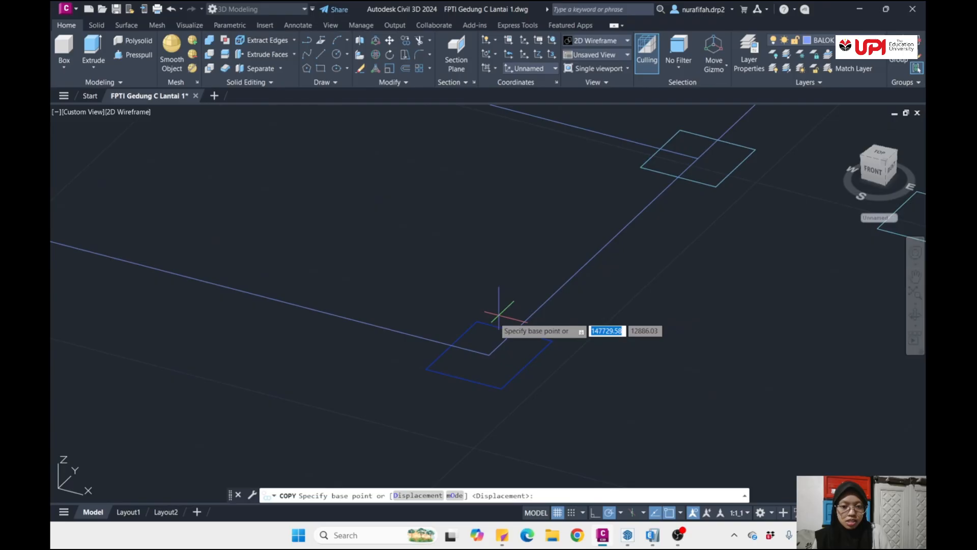
click(489, 353)
scroll(496, 356, down, 5)
scroll(542, 398, down, 5)
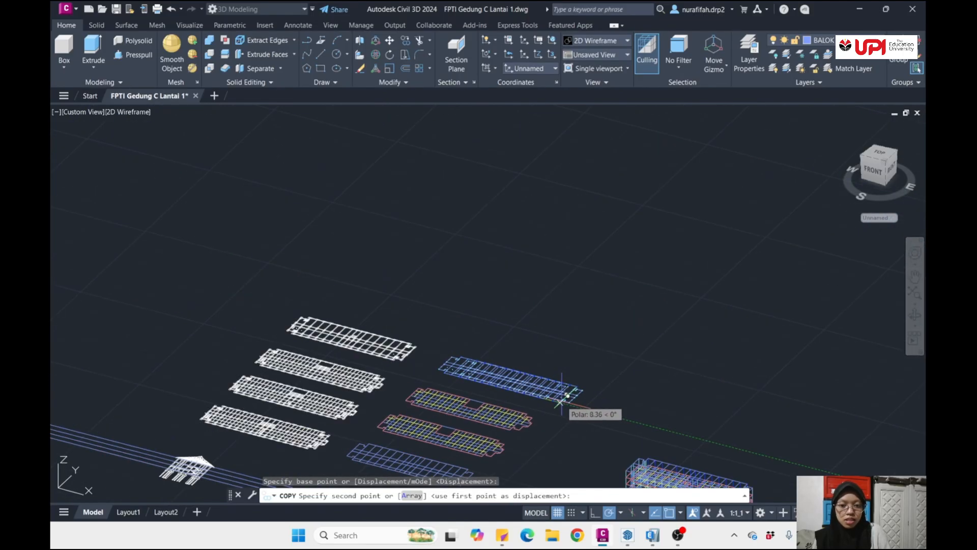
middle_drag(566, 396, 546, 273)
scroll(549, 324, down, 5)
scroll(547, 378, up, 5)
scroll(529, 355, up, 4)
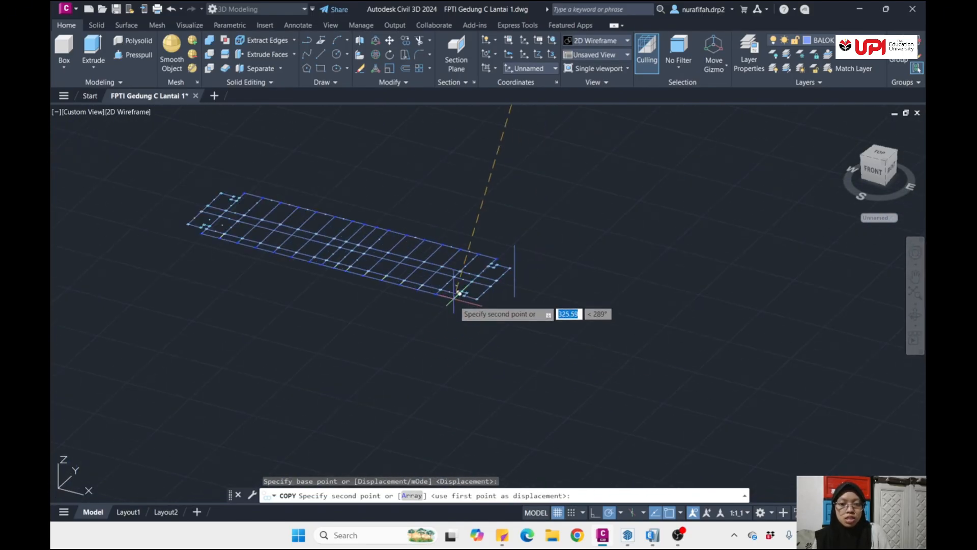
scroll(515, 297, up, 5)
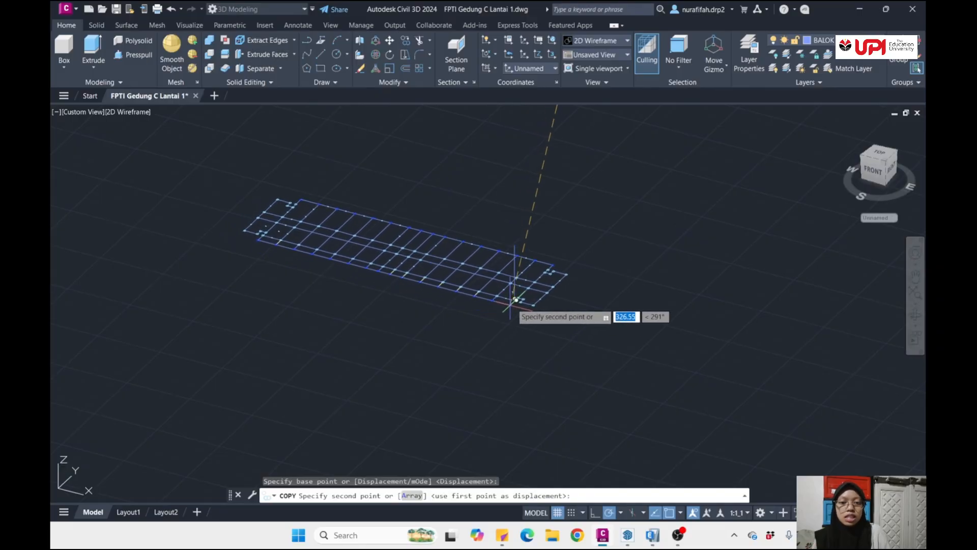
click(520, 286)
scroll(543, 296, down, 8)
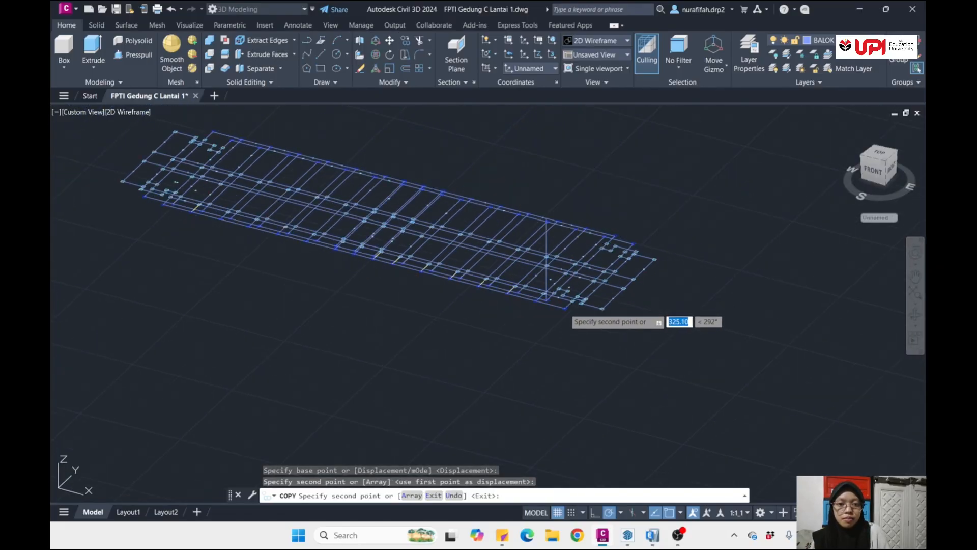
key(Return)
- Examine the height line standing on the copied layout's corner column and the model with upright height lines on all columns
scroll(542, 293, up, 6)
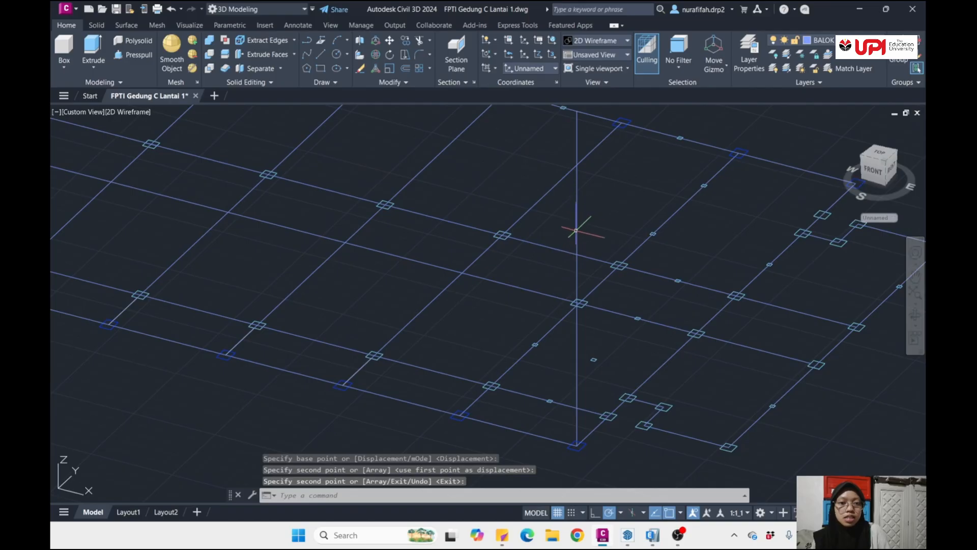
scroll(578, 303, down, 2)
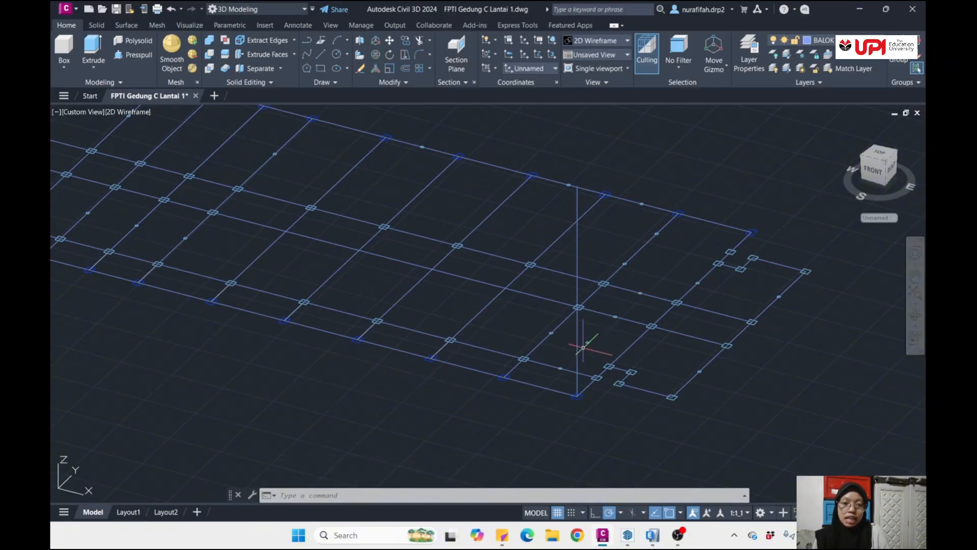
scroll(583, 347, down, 1)
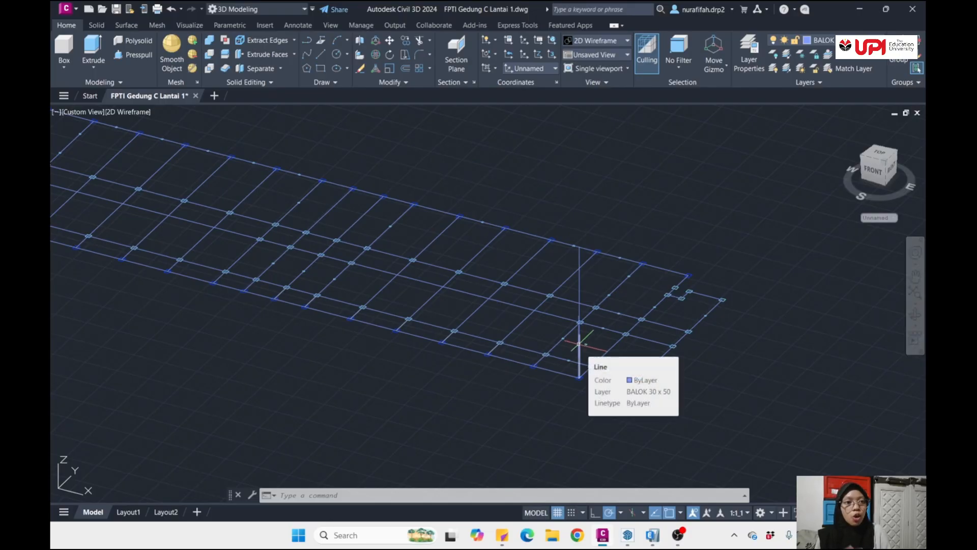
scroll(543, 367, up, 2)
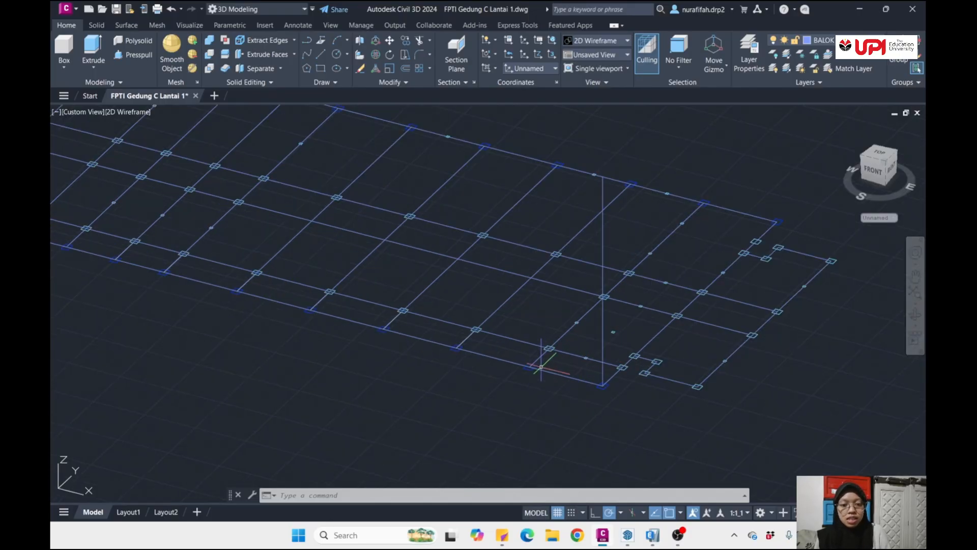
scroll(564, 370, down, 9)
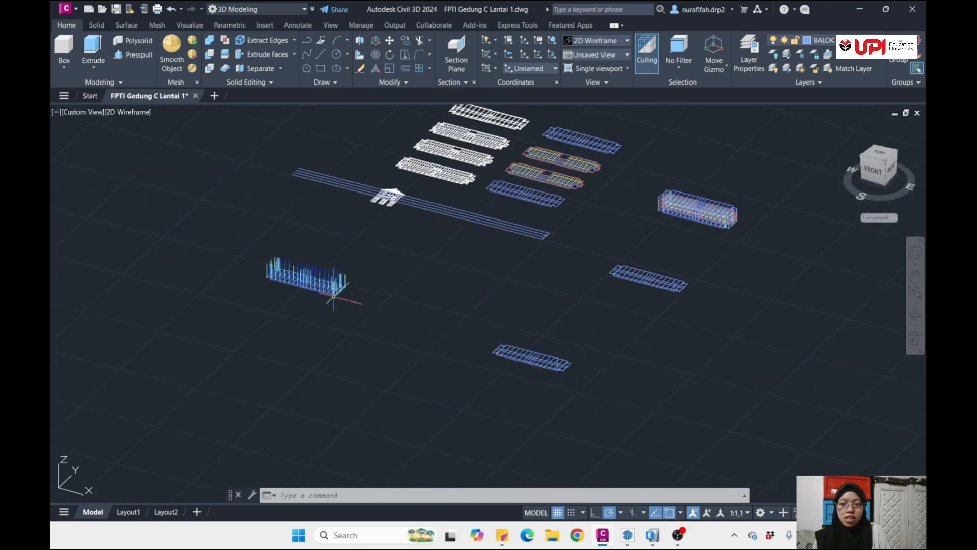
scroll(328, 292, up, 9)
scroll(621, 367, up, 4)
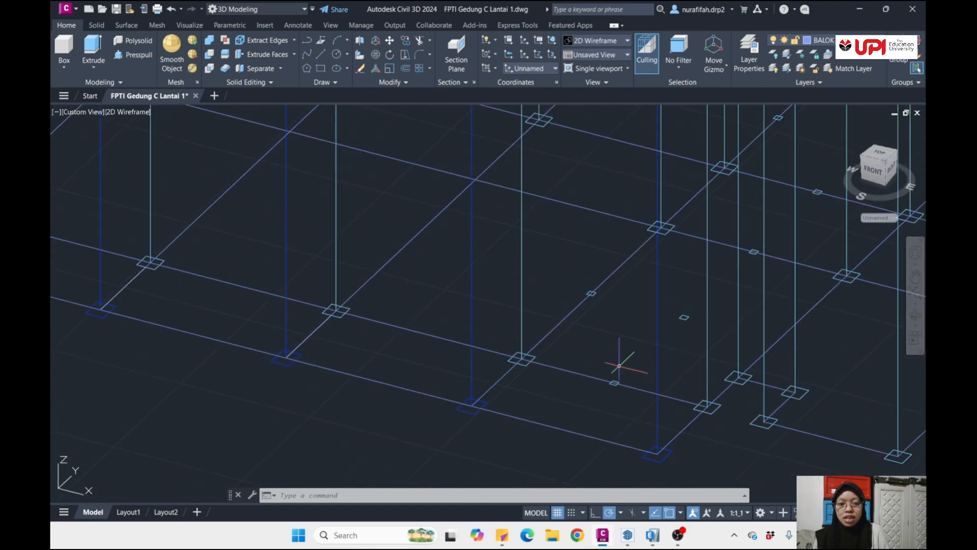
scroll(619, 366, down, 2)
middle_drag(604, 358, 398, 377)
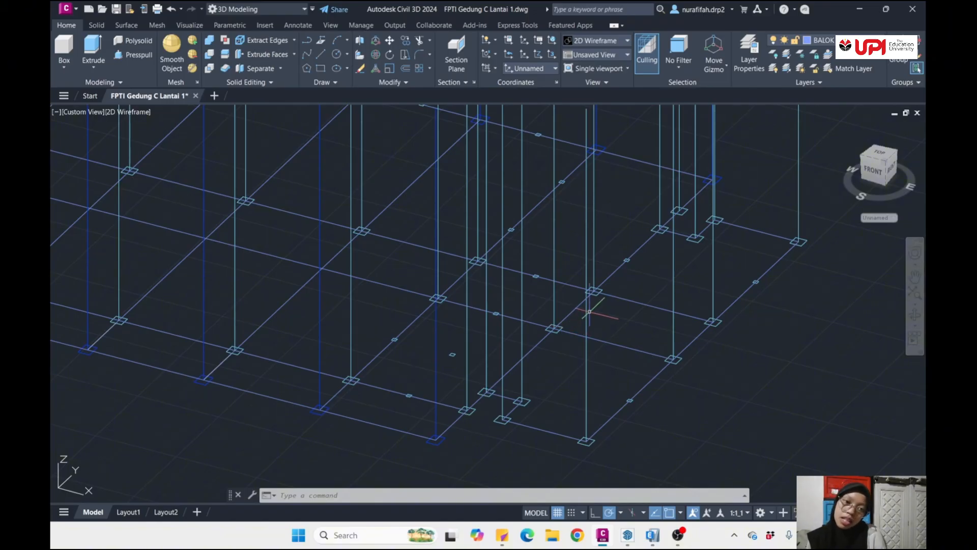
scroll(589, 311, down, 8)
scroll(586, 312, down, 5)
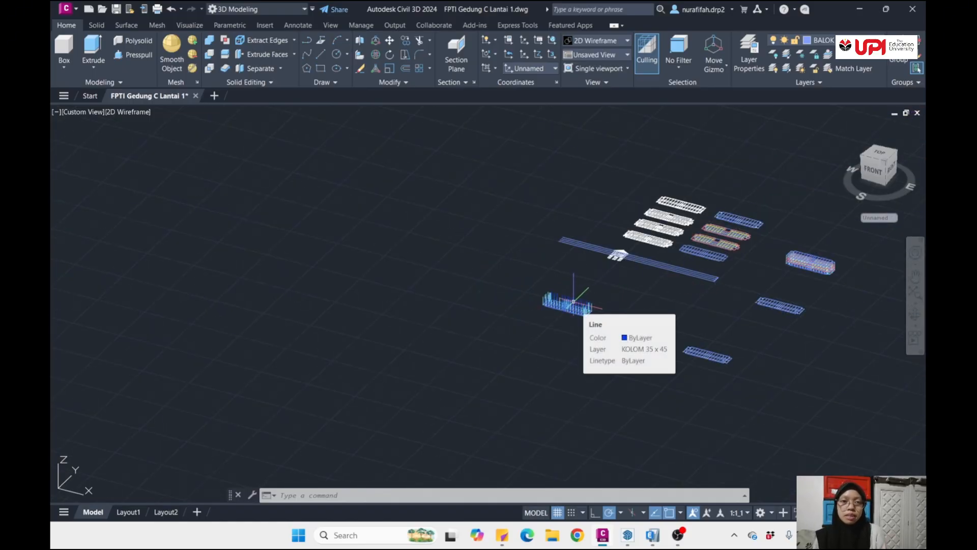
- Compare the separate beam layouts with the floor plans beside them from several viewing angles
scroll(574, 301, down, 3)
scroll(626, 288, up, 12)
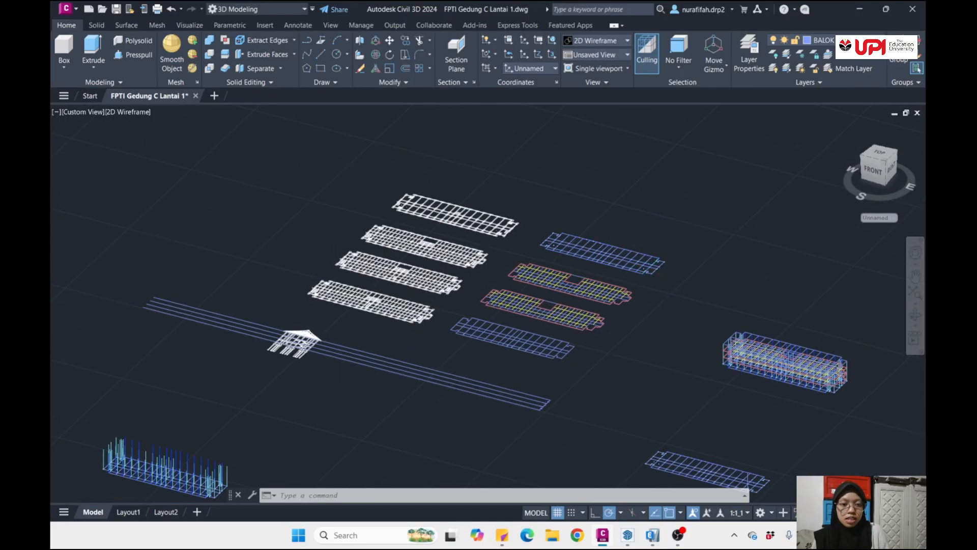
shift+middle_drag(578, 313, 658, 336)
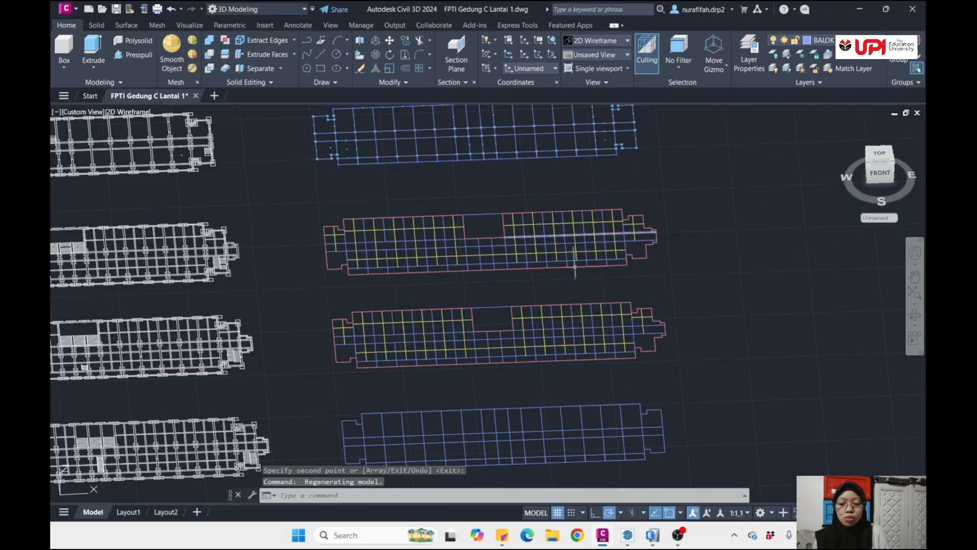
shift+middle_drag(578, 264, 517, 229)
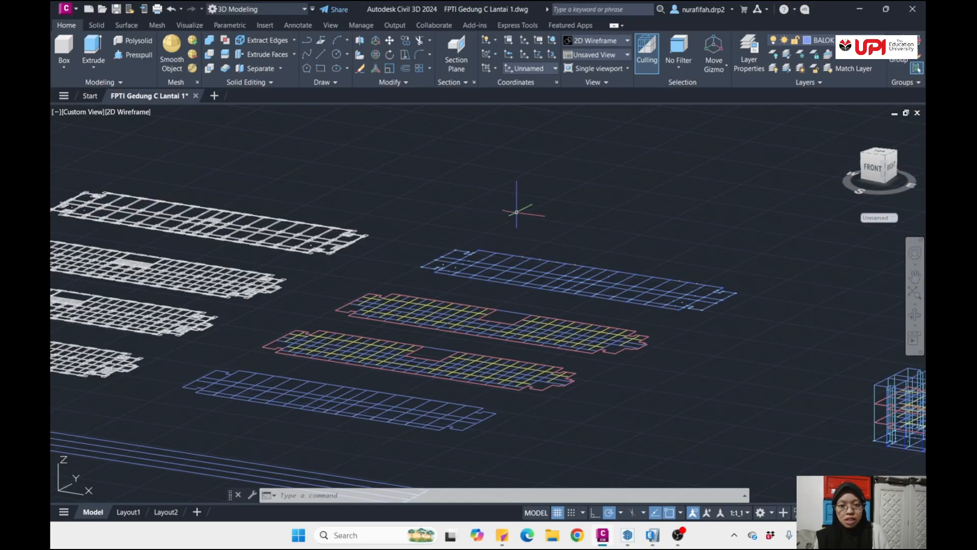
shift+middle_drag(515, 231, 525, 267)
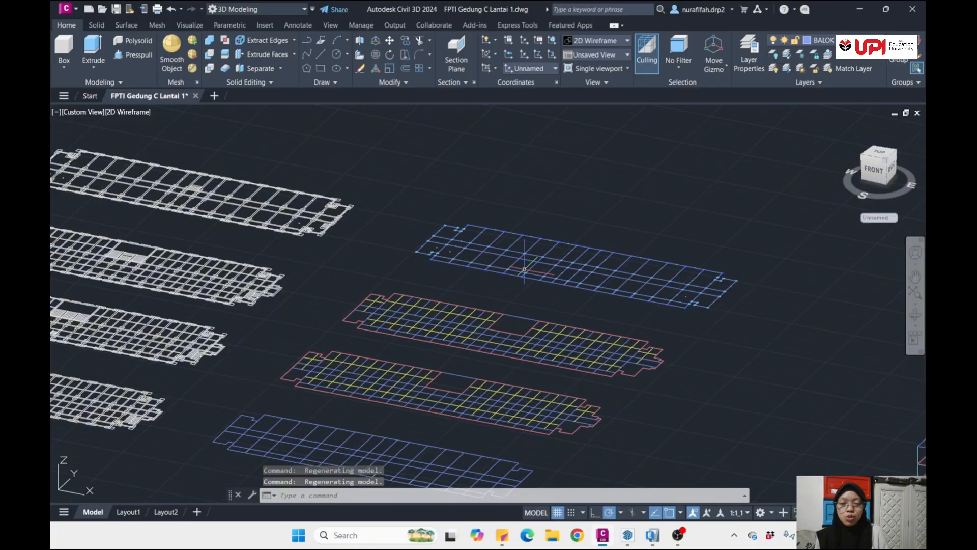
scroll(524, 268, up, 2)
scroll(523, 323, down, 6)
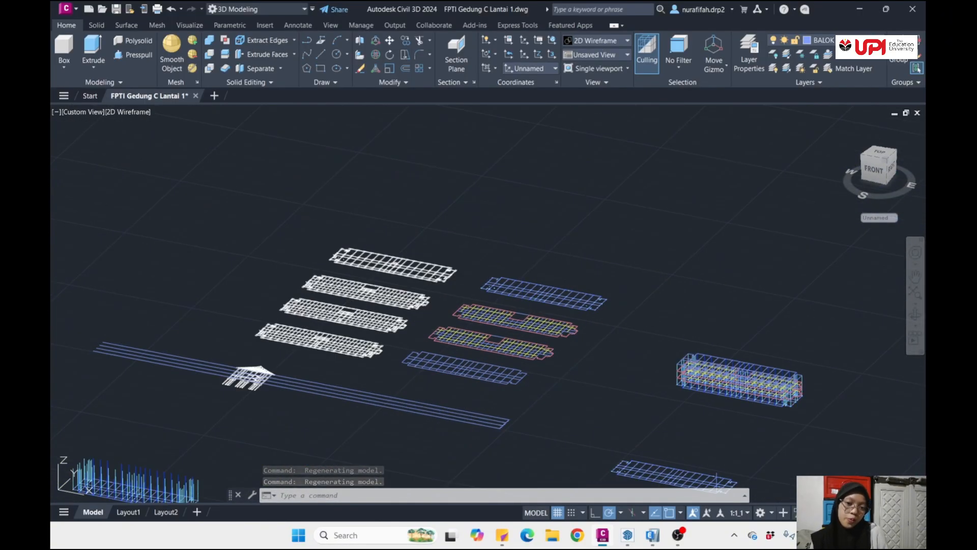
- Copy the second beam layout from the north by its south-east corner onto the upper end of the matching column's first storey segment
shift+middle_drag(546, 337, 604, 373)
scroll(429, 199, up, 3)
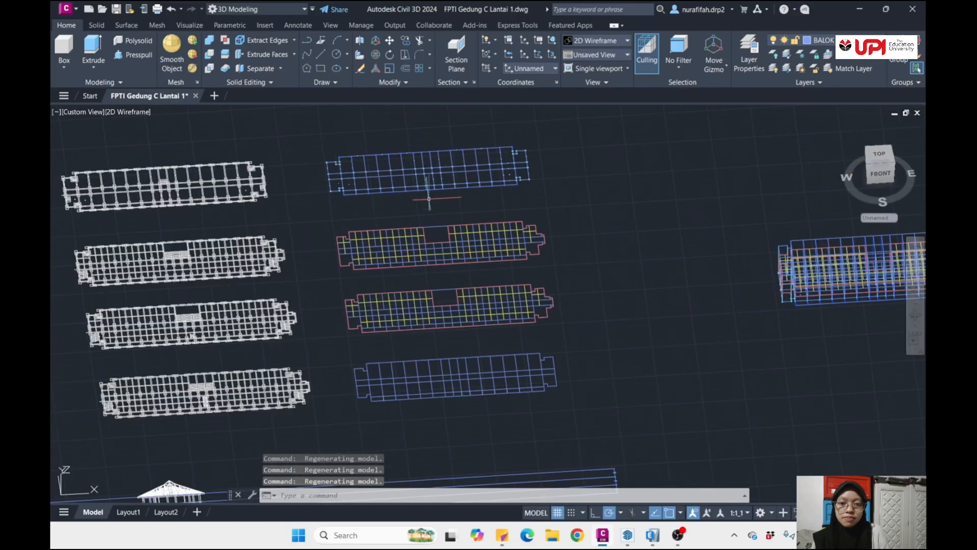
scroll(405, 212, up, 3)
click(187, 218)
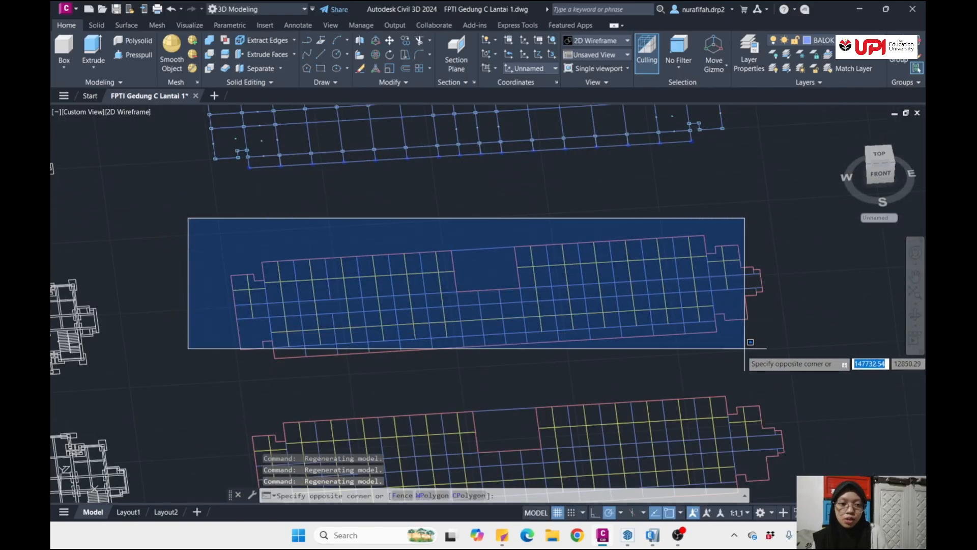
click(785, 357)
text(CO)
key(Return)
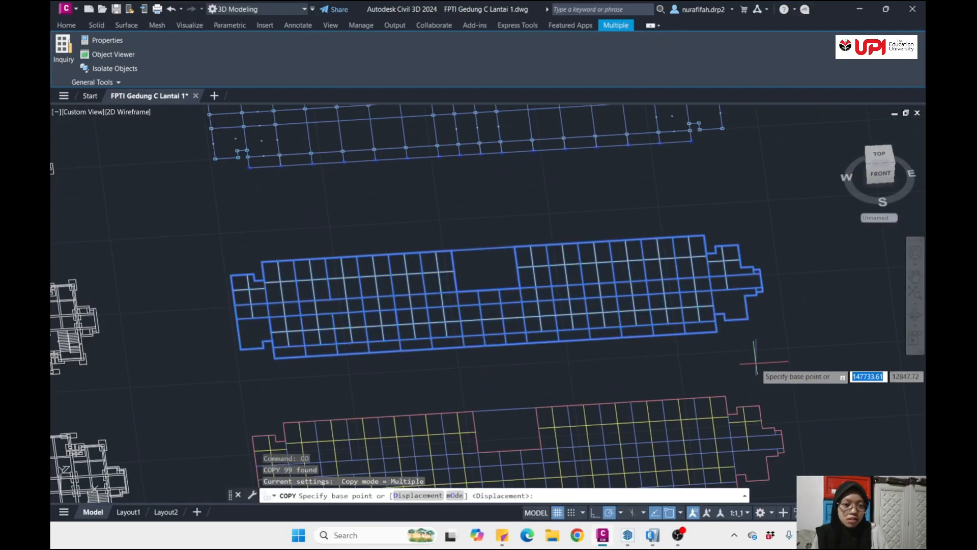
scroll(753, 351, up, 5)
click(675, 310)
scroll(677, 356, down, 10)
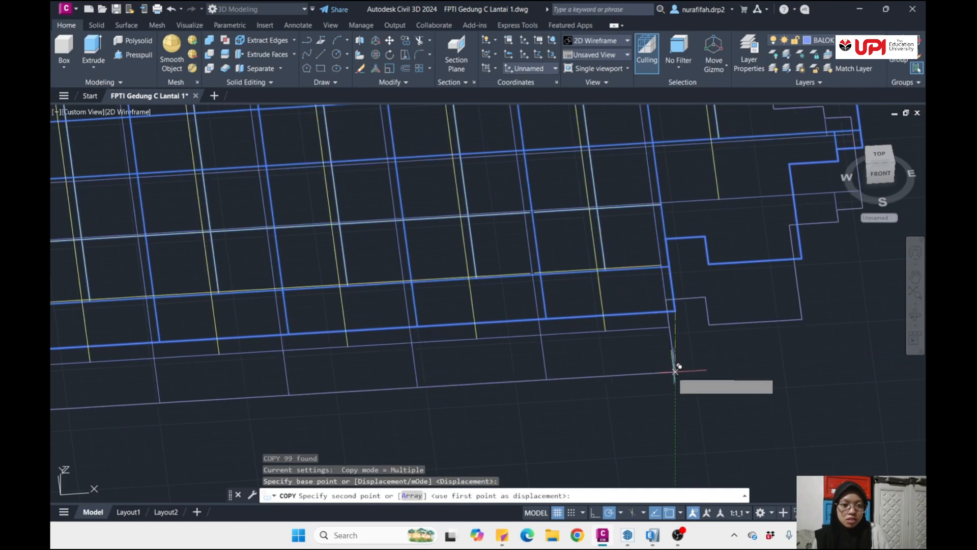
middle_drag(685, 397, 583, 270)
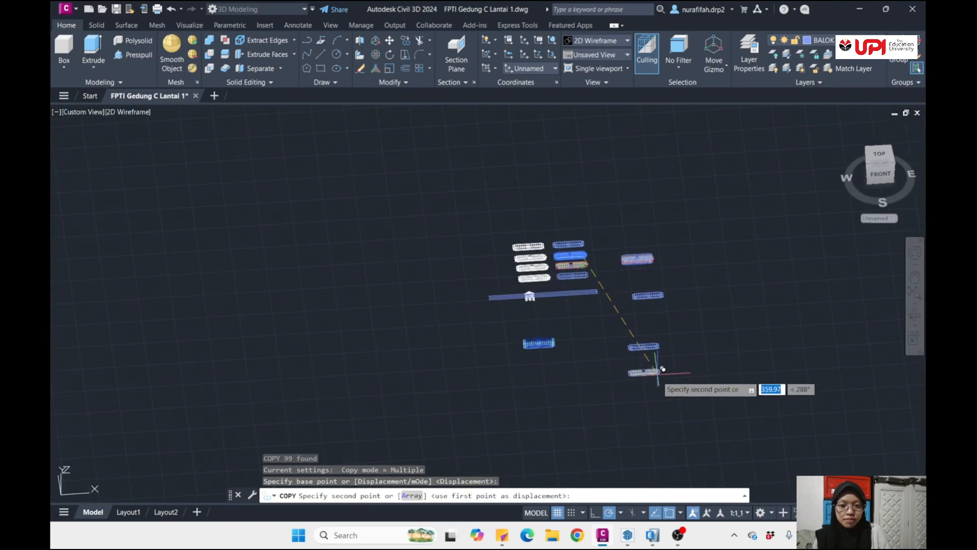
shift+middle_drag(655, 374, 495, 318)
scroll(529, 326, up, 8)
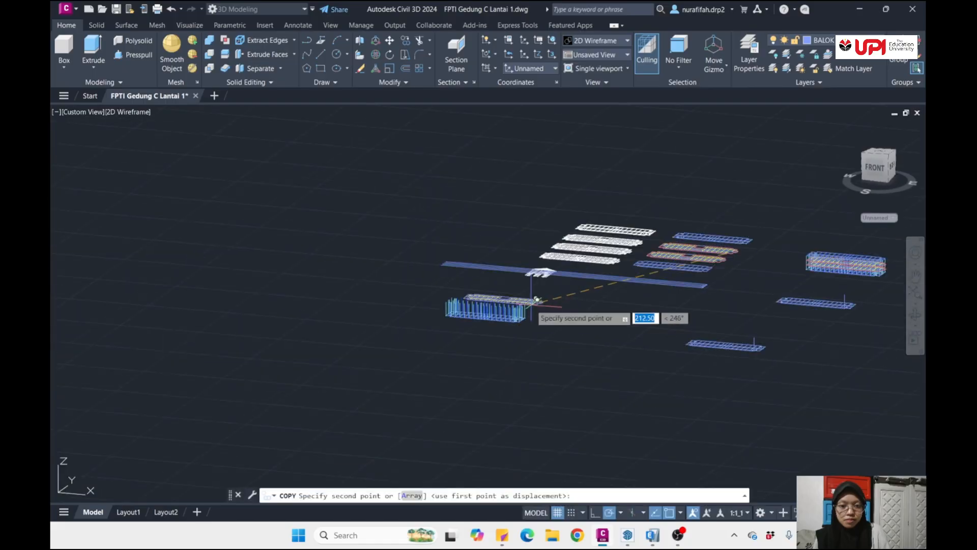
scroll(601, 350, down, 1)
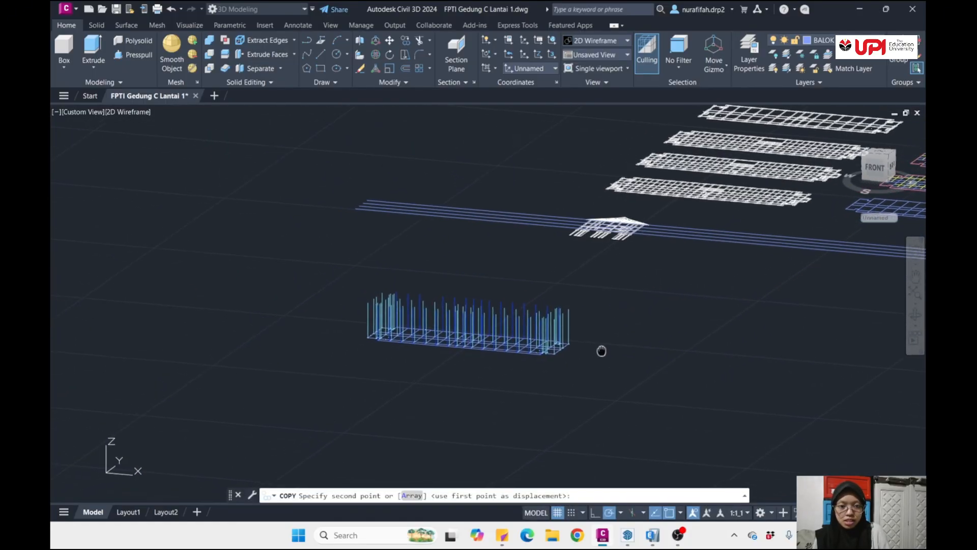
scroll(560, 351, up, 5)
scroll(738, 336, down, 4)
shift+middle_drag(754, 340, 717, 378)
scroll(652, 421, up, 3)
middle_drag(651, 423, 651, 371)
scroll(590, 382, up, 6)
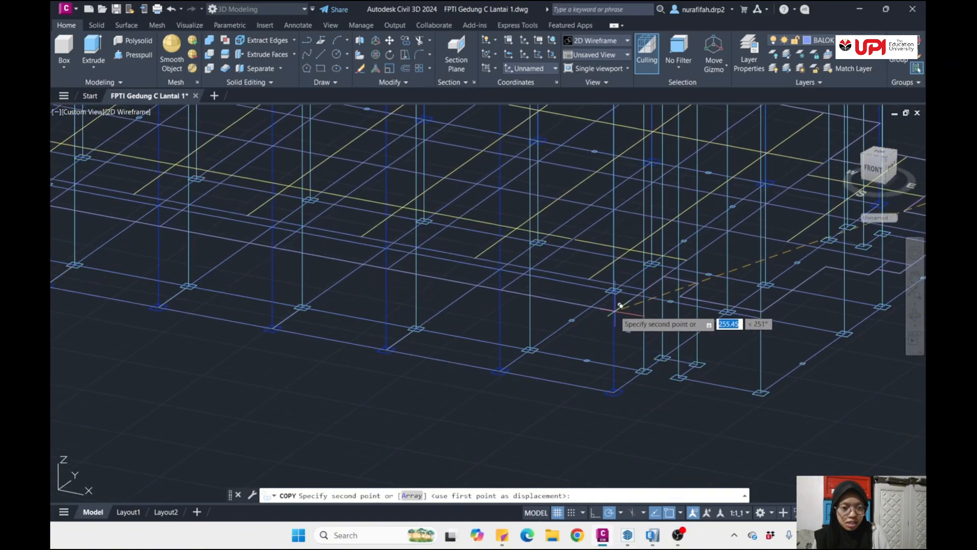
scroll(616, 288, up, 5)
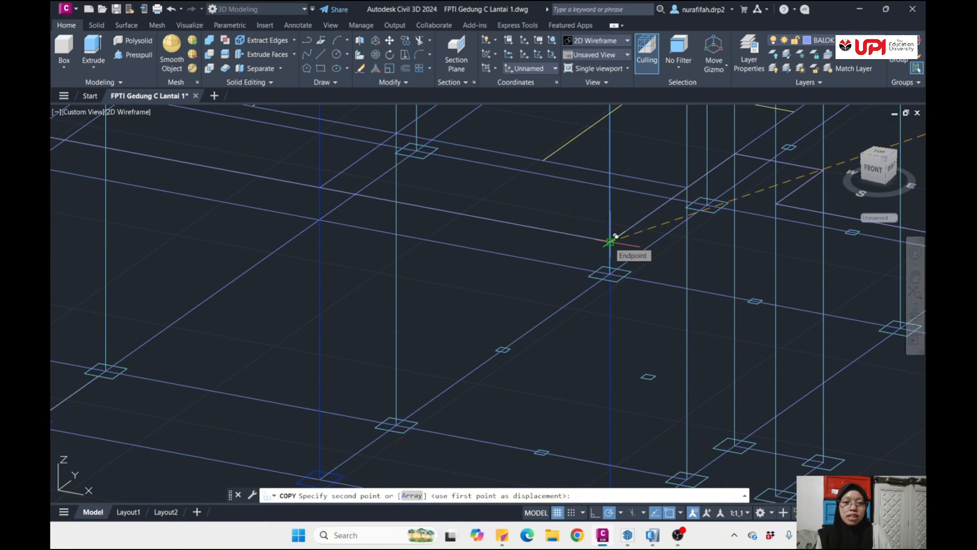
click(616, 236)
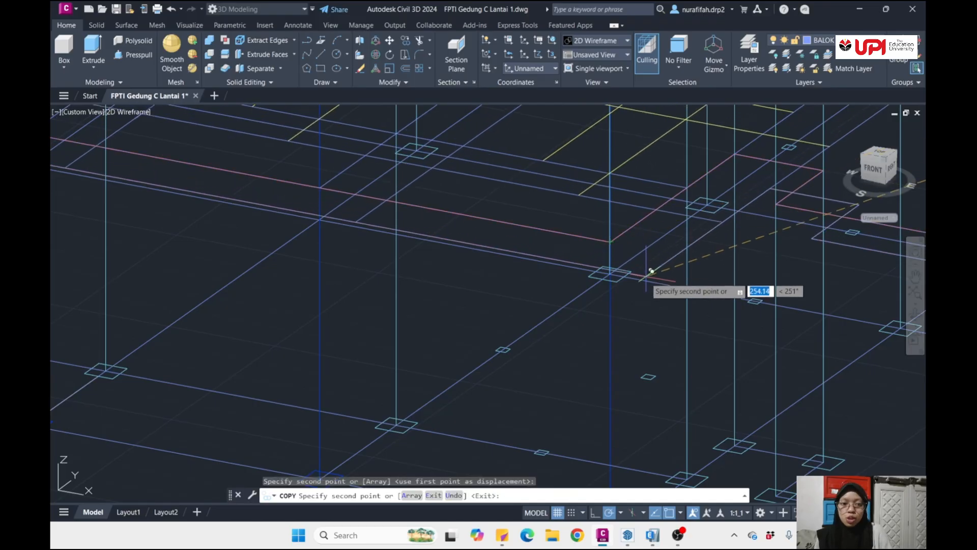
scroll(650, 270, down, 6)
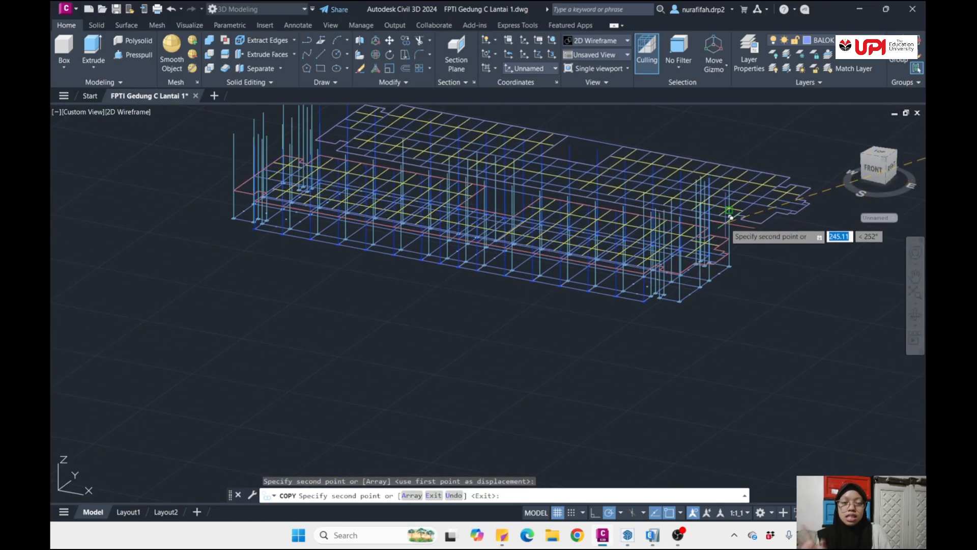
- Place another copy of the same beam layout by its south-east corner onto the upper end of the matching column's second storey segment
scroll(669, 226, up, 5)
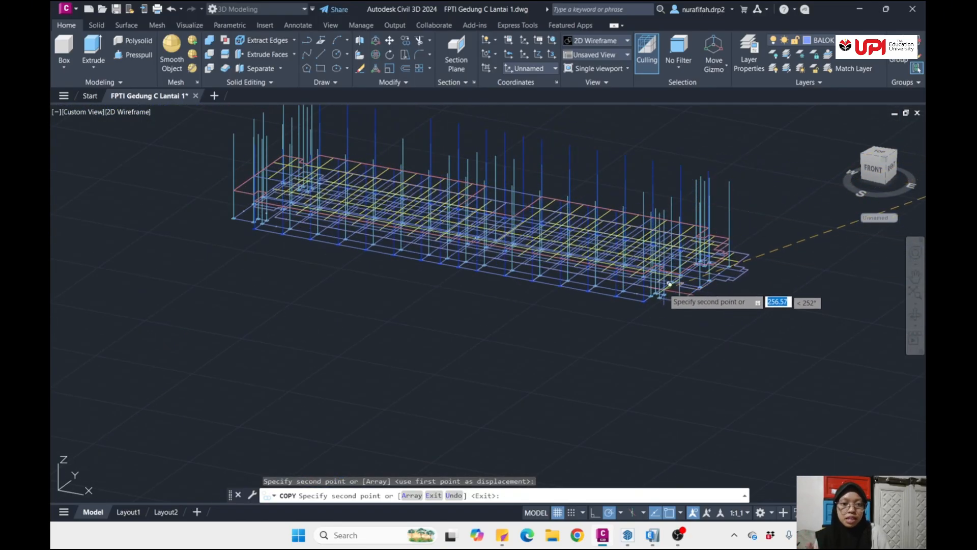
scroll(670, 226, up, 4)
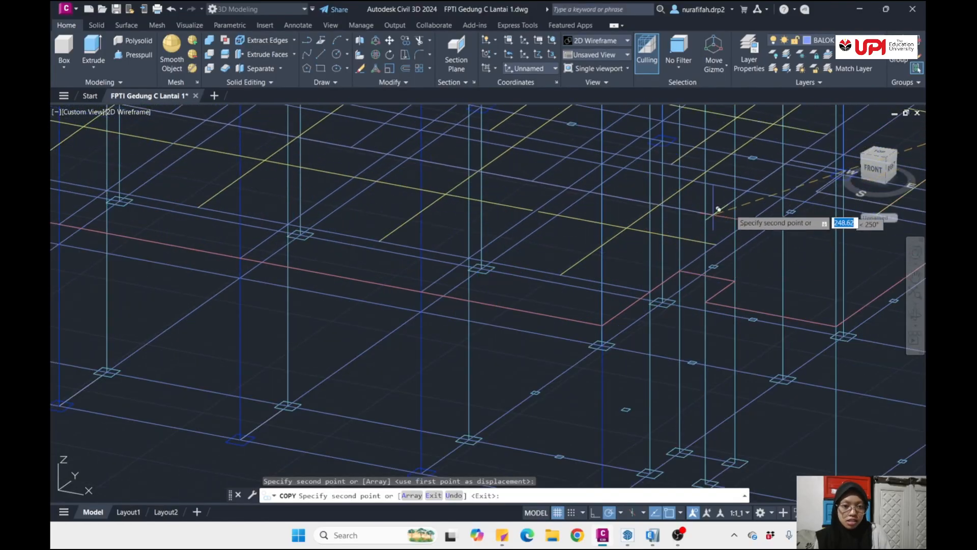
scroll(727, 265, down, 5)
shift+middle_drag(709, 280, 681, 301)
scroll(680, 301, up, 3)
scroll(618, 290, up, 4)
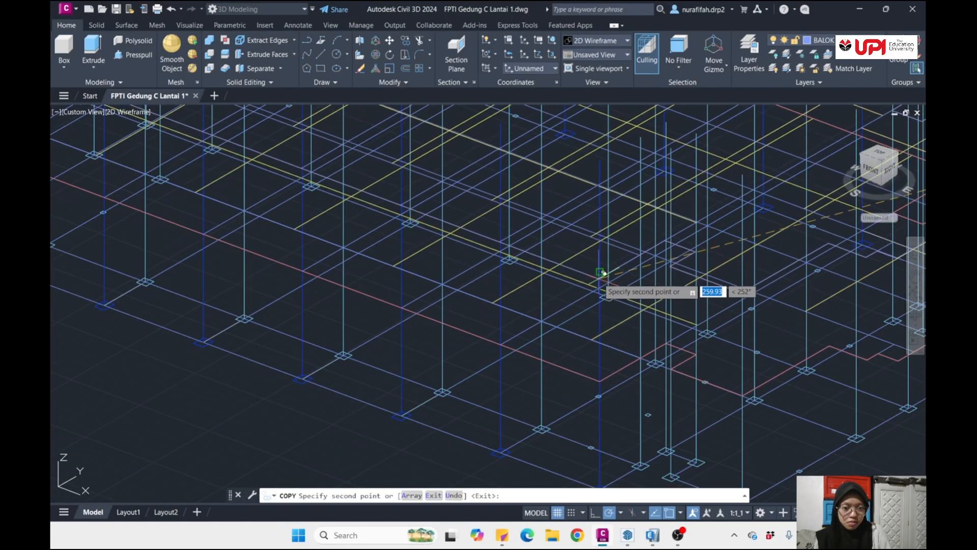
click(599, 272)
scroll(651, 291, down, 8)
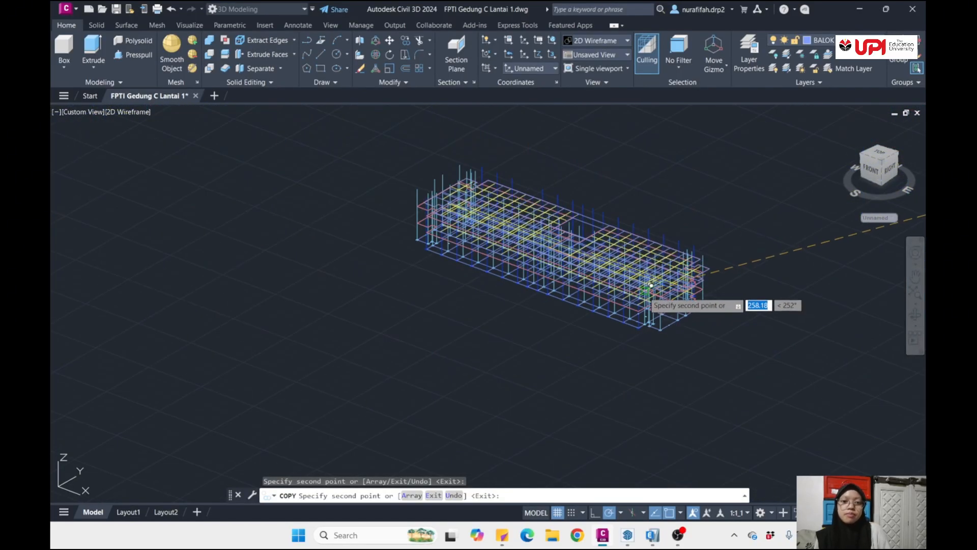
key(Return)
- Examine the stacked beam layouts and column lines around the south-east corner of the model
scroll(658, 281, down, 7)
scroll(636, 284, up, 8)
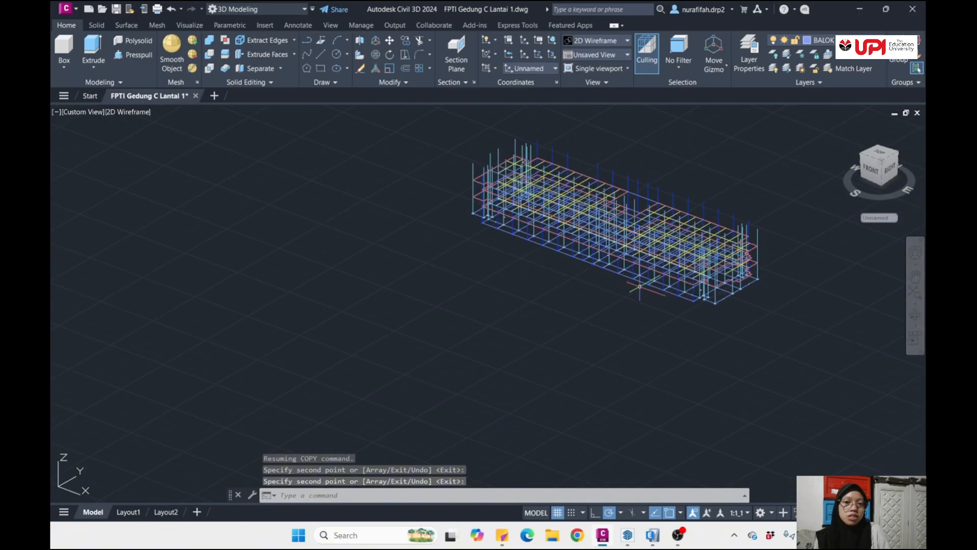
scroll(641, 287, down, 4)
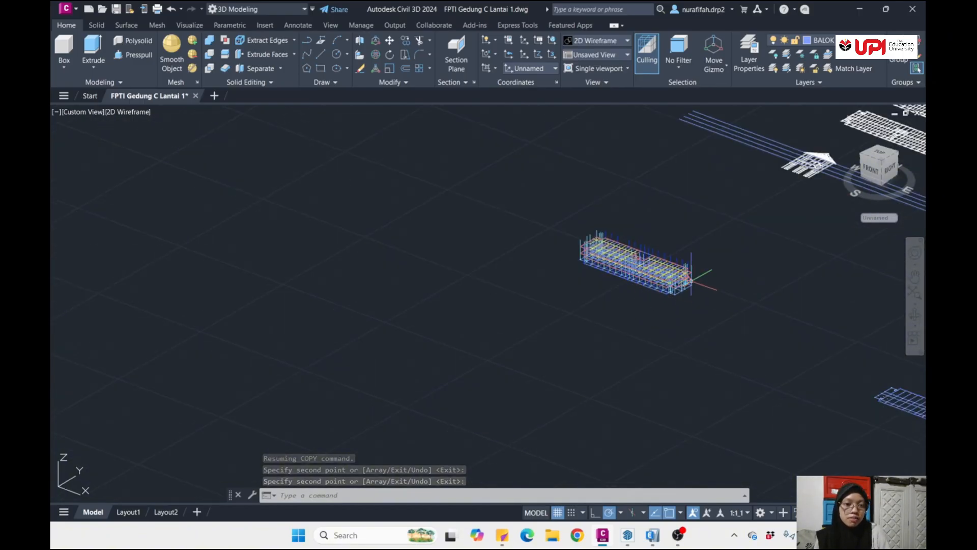
scroll(693, 279, up, 9)
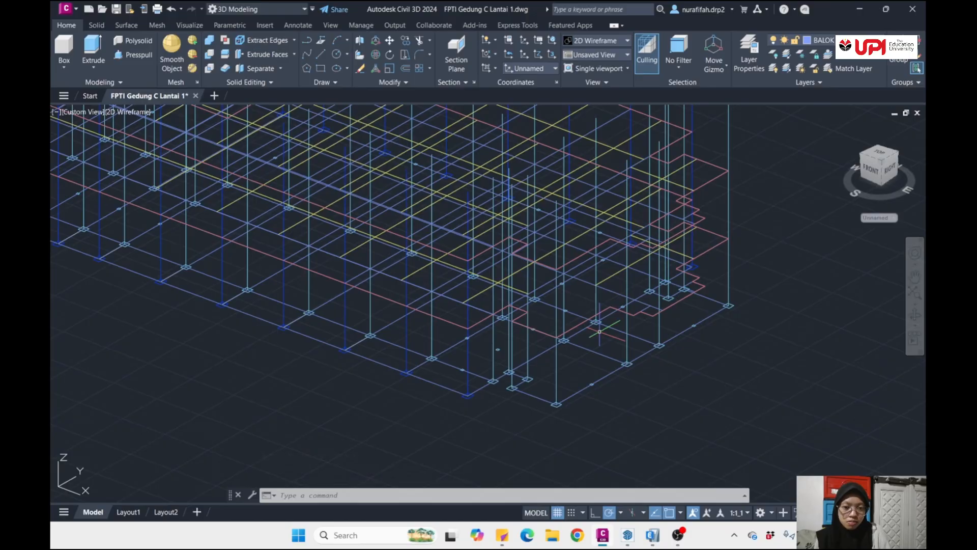
scroll(609, 331, down, 5)
mouse_move(527, 344)
shift+middle_down()
mouse_move(574, 419)
mouse_move(557, 371)
mouse_move(621, 313)
mouse_move(491, 292)
mouse_move(515, 313)
mouse_move(525, 342)
mouse_move(602, 378)
shift+middle_up()
scroll(552, 320, down, 10)
scroll(786, 259, up, 6)
scroll(532, 340, down, 2)
- Copy the southernmost separate beam layout by its south-east corner onto the topmost end of the matching column's height line
shift+middle_drag(646, 383, 677, 389)
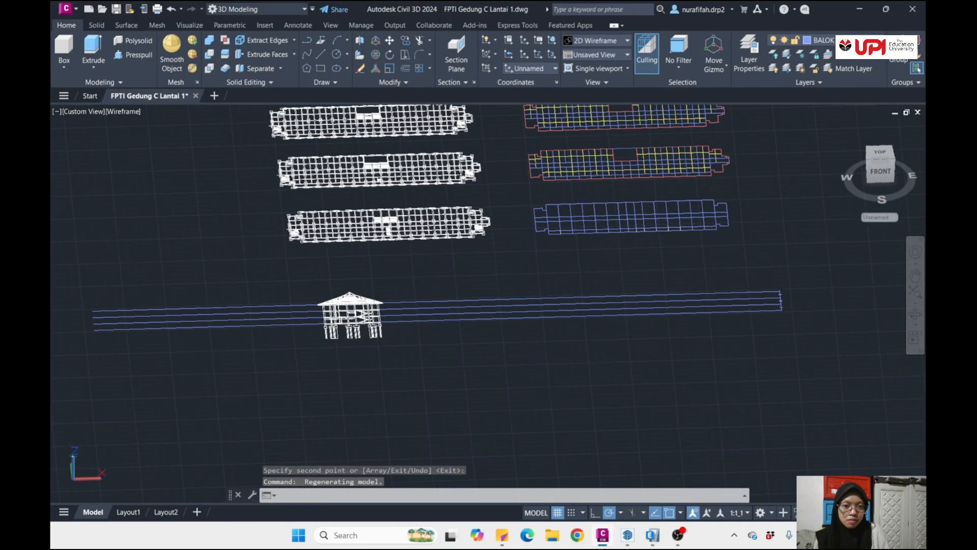
scroll(661, 213, up, 6)
scroll(661, 212, down, 6)
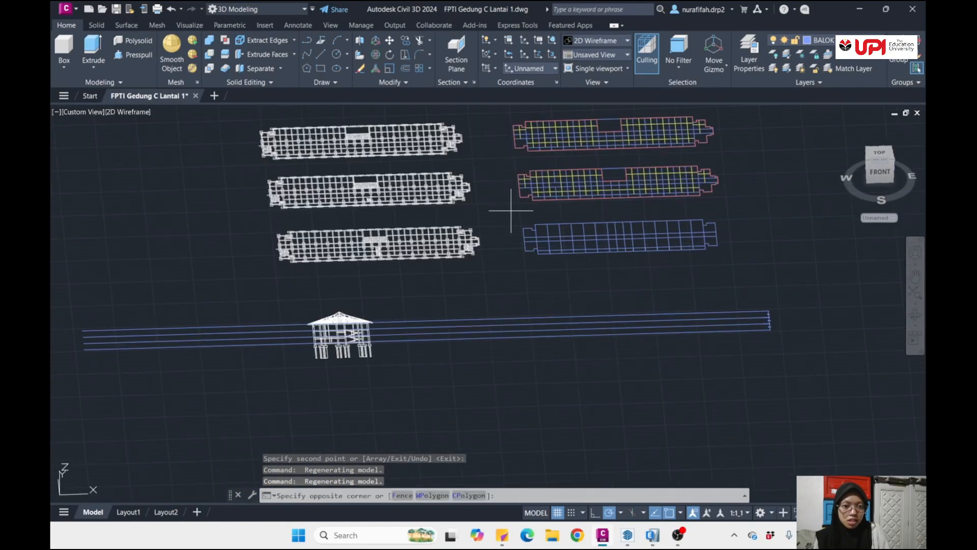
click(514, 209)
click(750, 263)
text(Co)
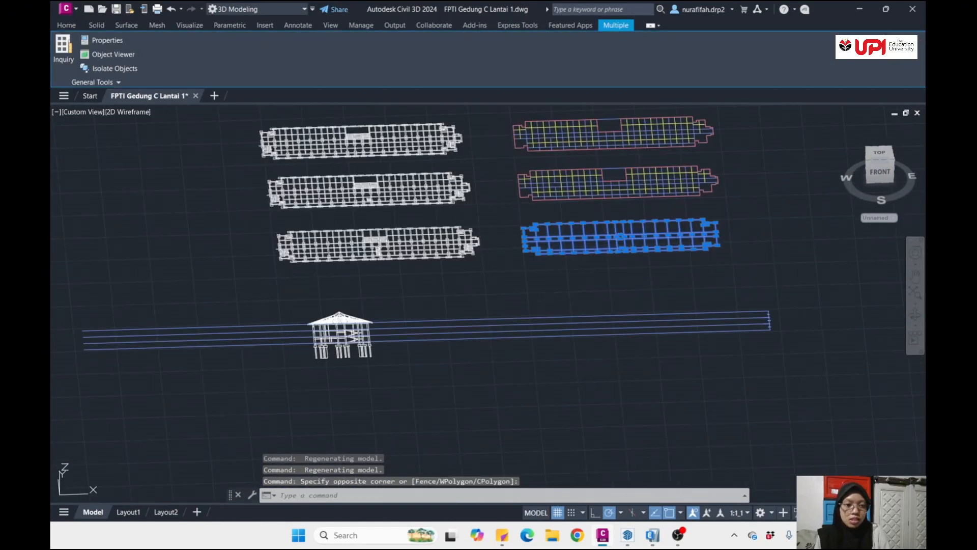
key(Return)
scroll(723, 257, up, 6)
click(605, 285)
scroll(601, 306, down, 10)
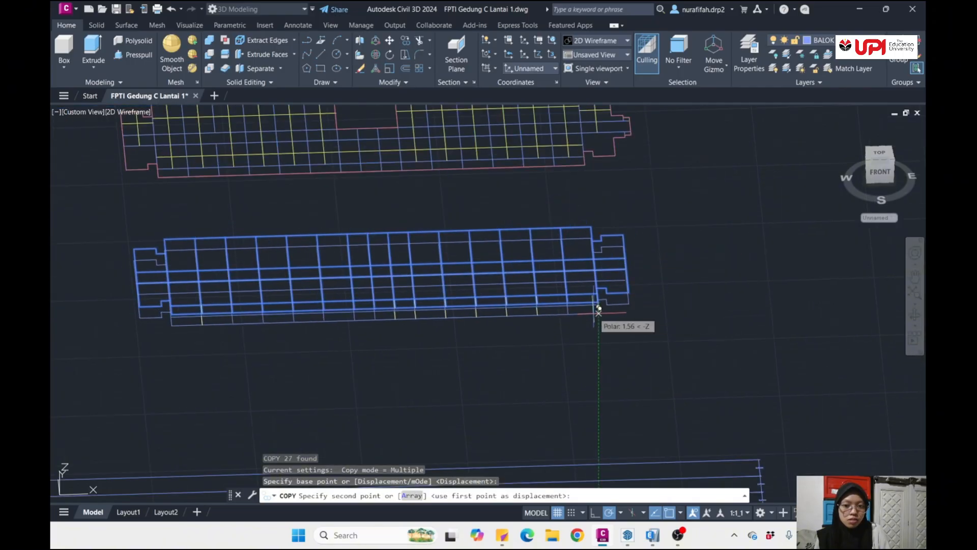
shift+middle_drag(569, 378, 493, 351)
scroll(499, 352, up, 10)
scroll(601, 360, up, 8)
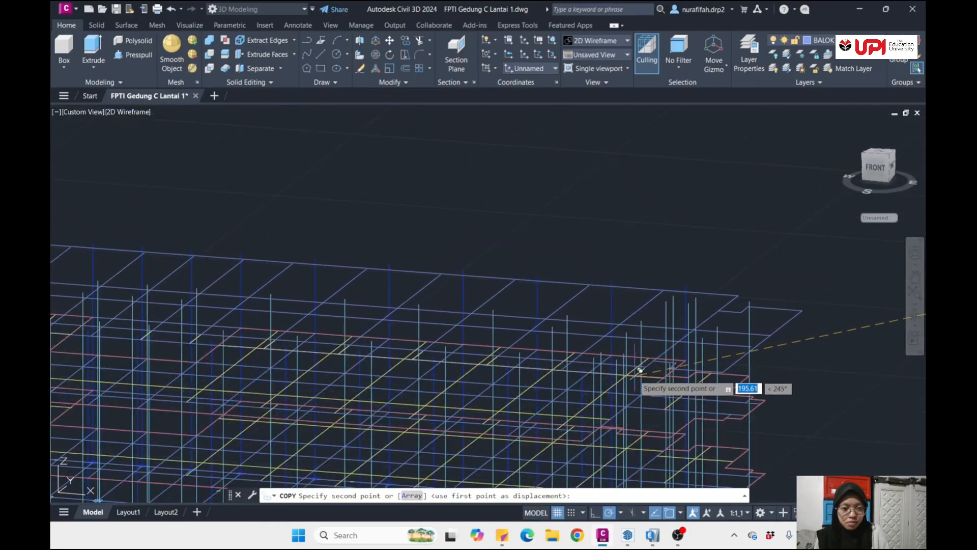
shift+middle_drag(577, 315, 557, 315)
scroll(542, 246, down, 3)
scroll(558, 365, down, 6)
scroll(559, 386, down, 6)
scroll(551, 316, up, 8)
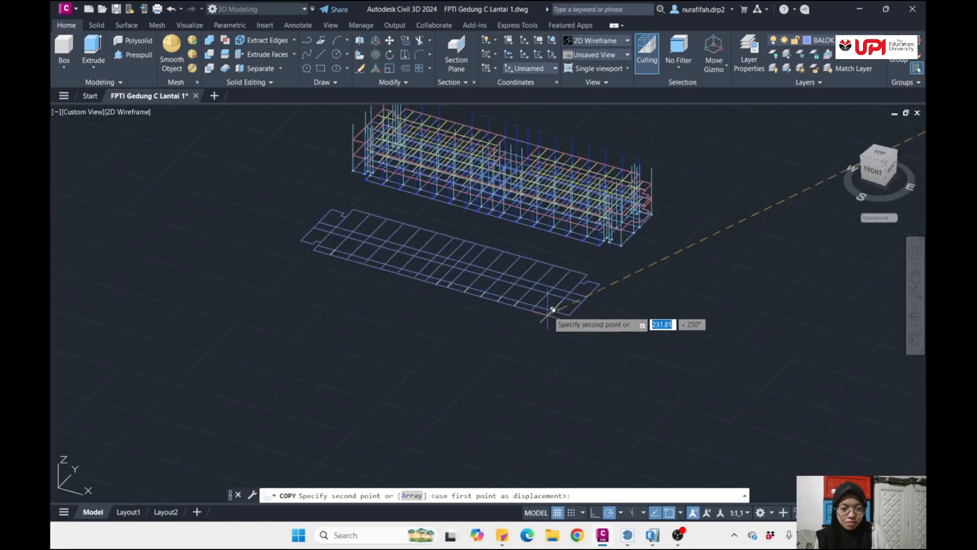
scroll(608, 198, up, 6)
middle_drag(643, 239, 593, 295)
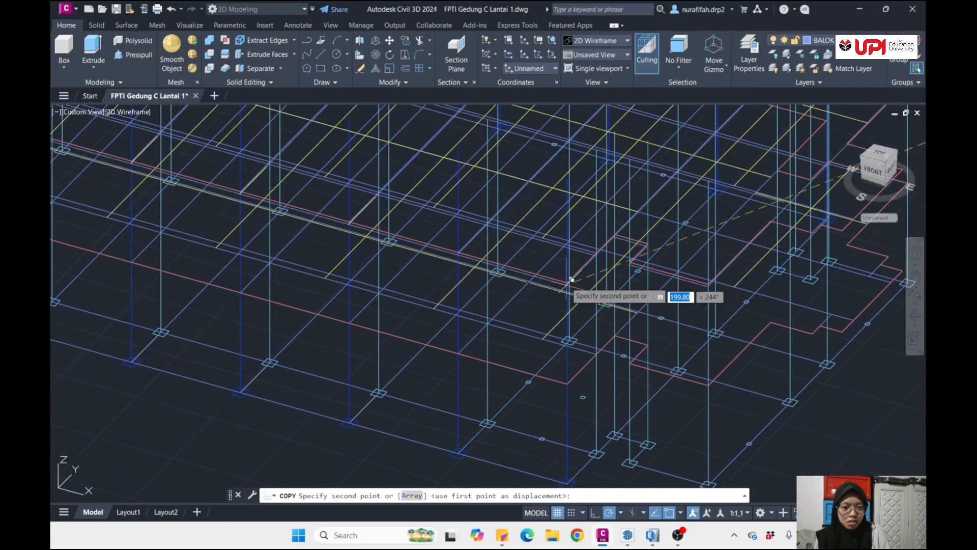
click(567, 179)
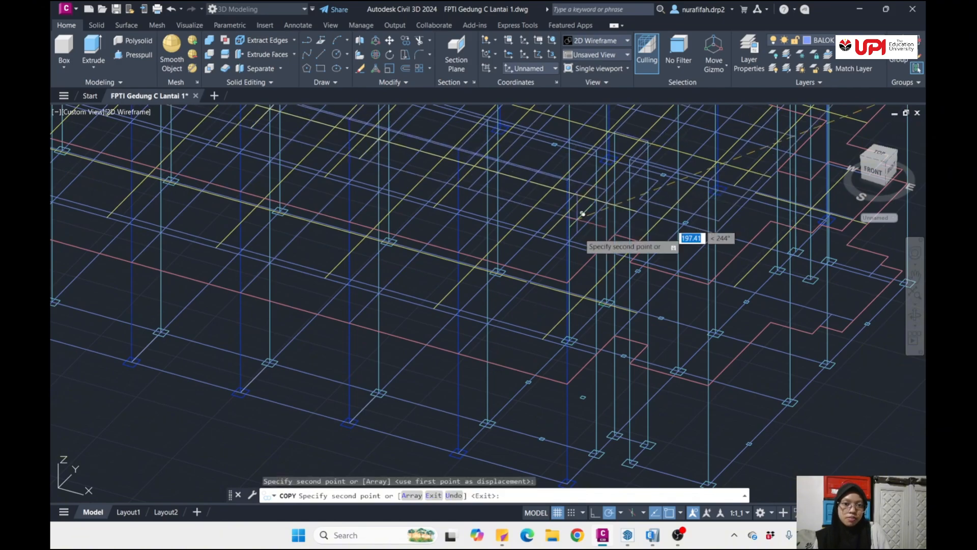
scroll(592, 281, down, 8)
key(Return)
- Examine the assembled frame model with its floor layouts stacked along the columns
scroll(591, 319, down, 4)
middle_drag(591, 318, 591, 291)
shift+middle_drag(622, 321, 608, 253)
scroll(553, 178, up, 10)
scroll(557, 193, down, 4)
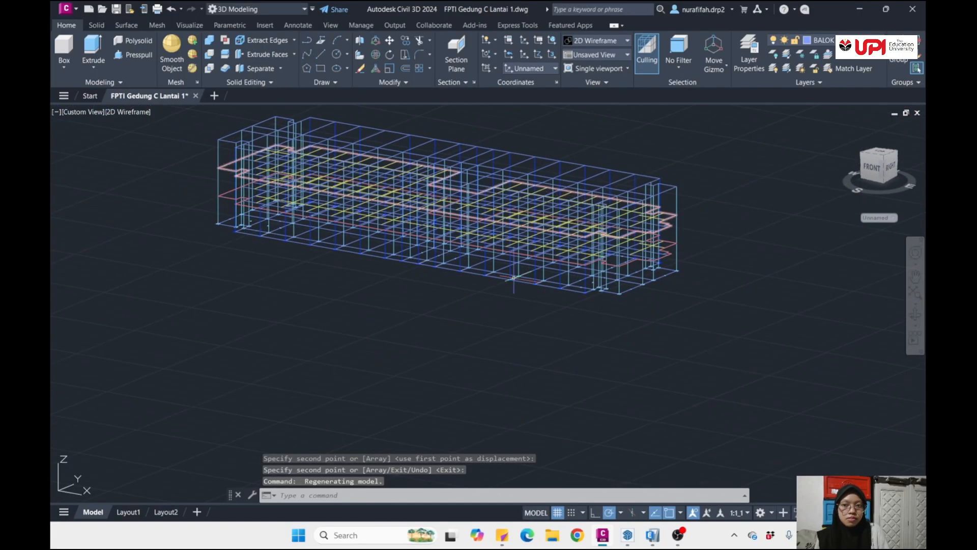
scroll(514, 270, down, 6)
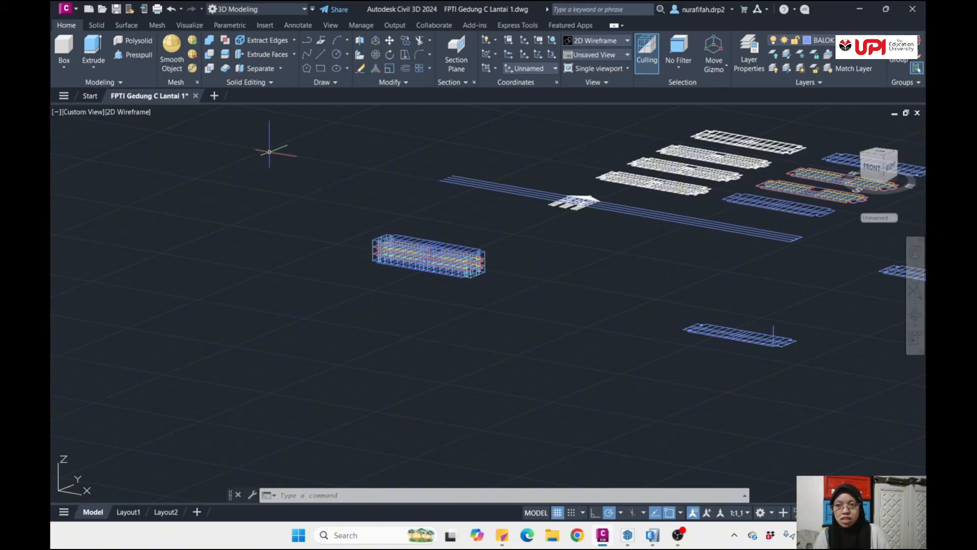
- Create a new drawing from the acadiso3D template
click(72, 9)
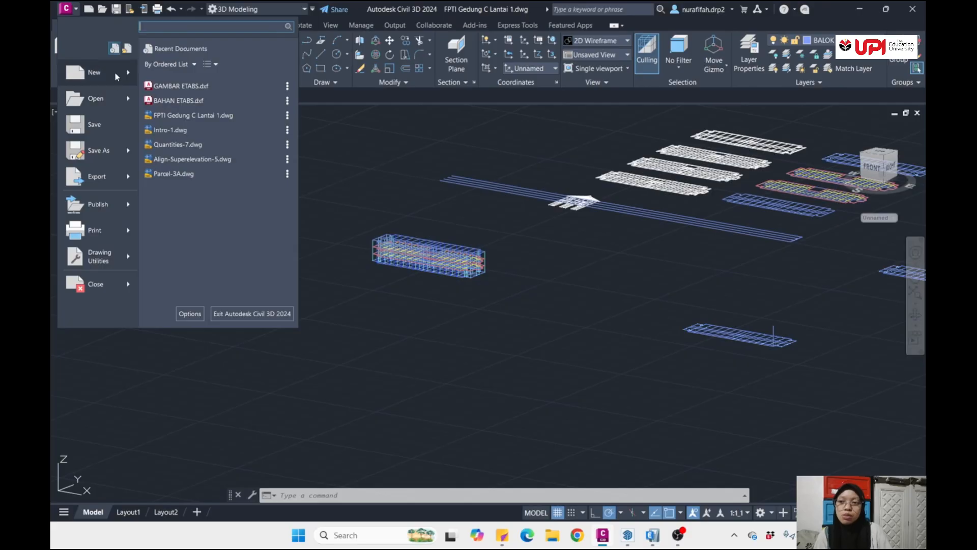
mouse_move(117, 75)
click(223, 96)
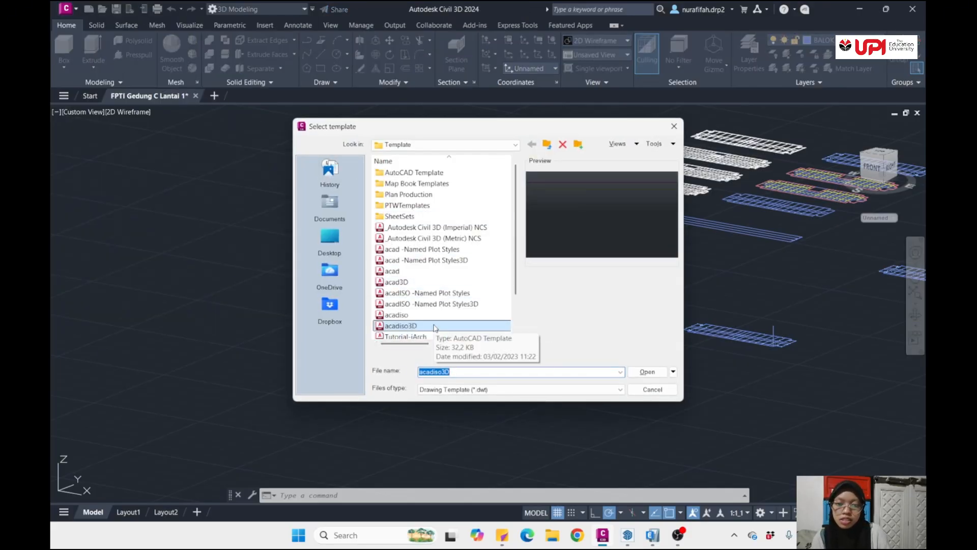
scroll(433, 330, down, 2)
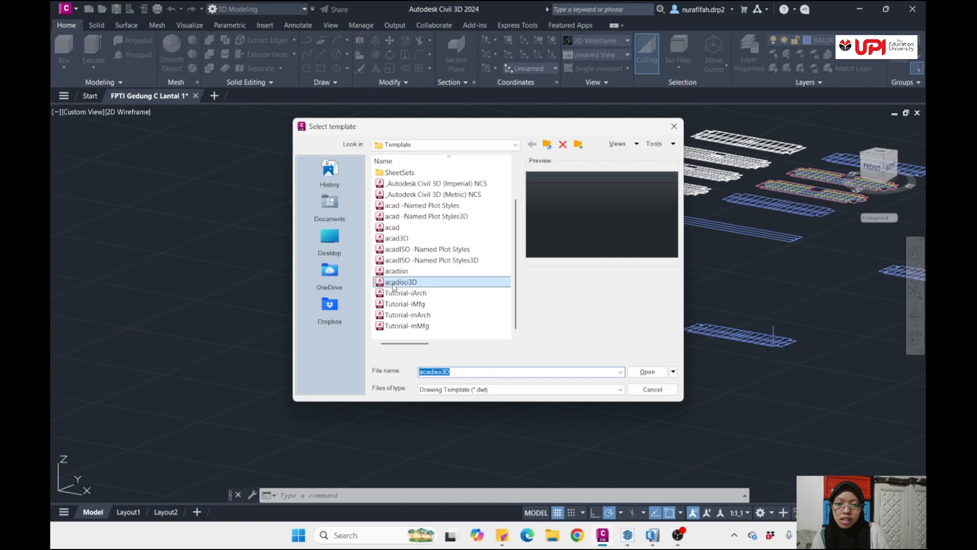
click(647, 372)
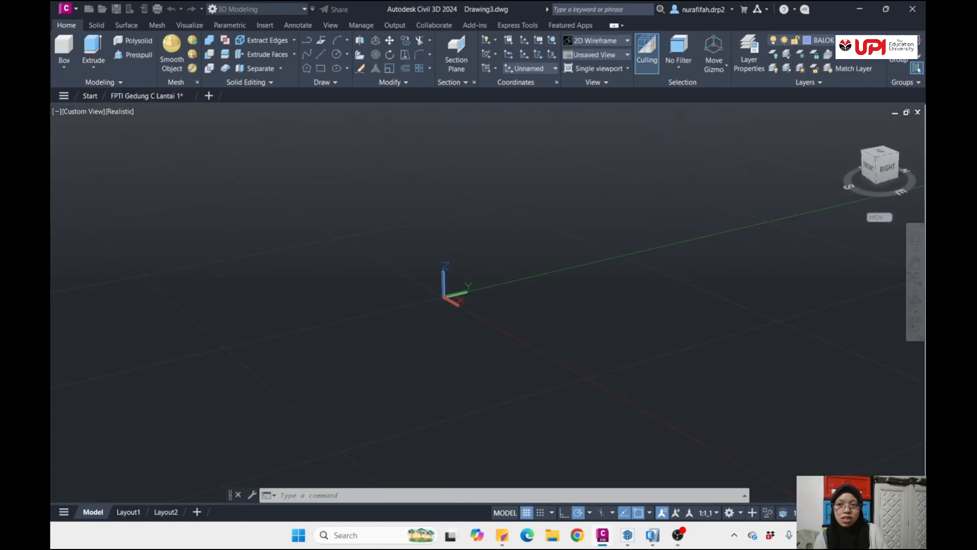
- Copy the assembled 3D frame from the FPTI Gedung C Lantai 1 drawing and paste it into the new drawing near the origin
click(148, 95)
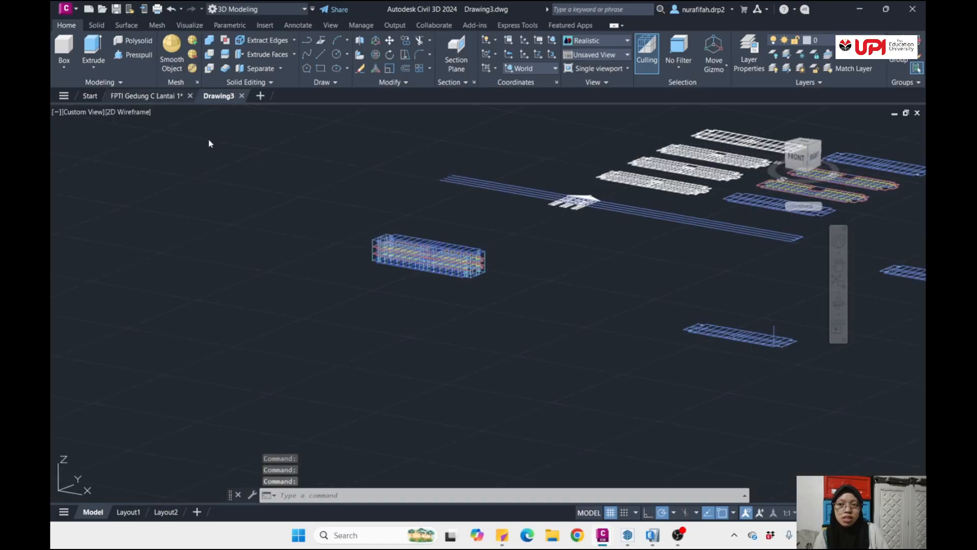
click(332, 195)
click(501, 312)
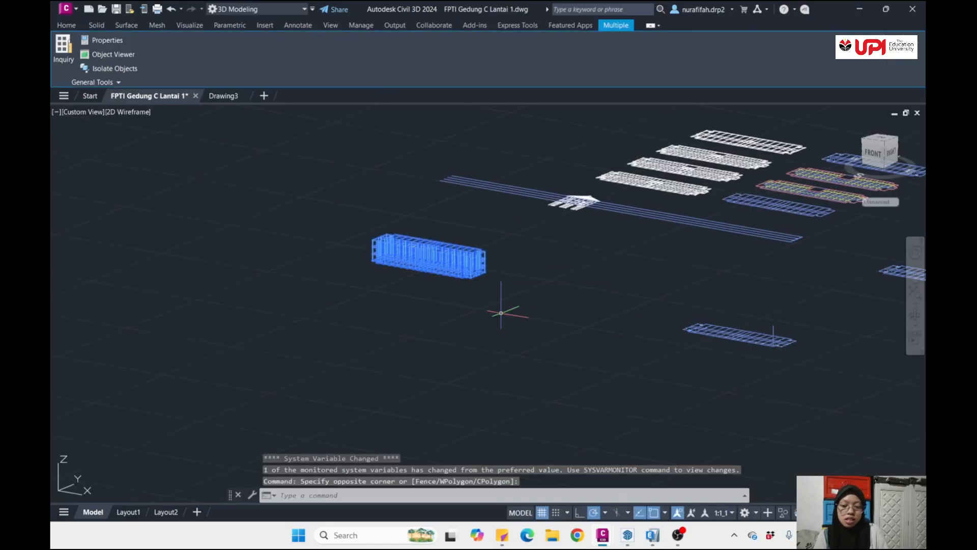
key(ctrl+c)
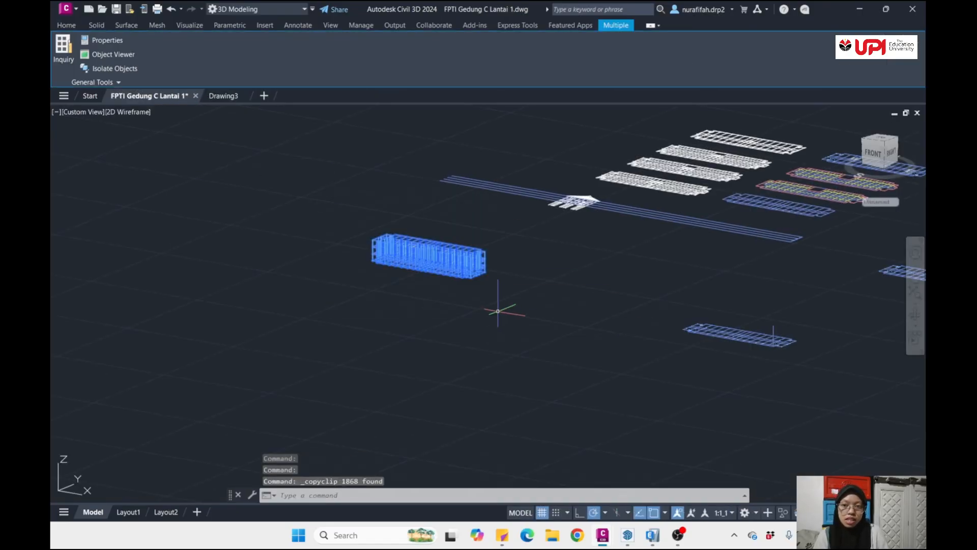
click(222, 95)
key(ctrl+v)
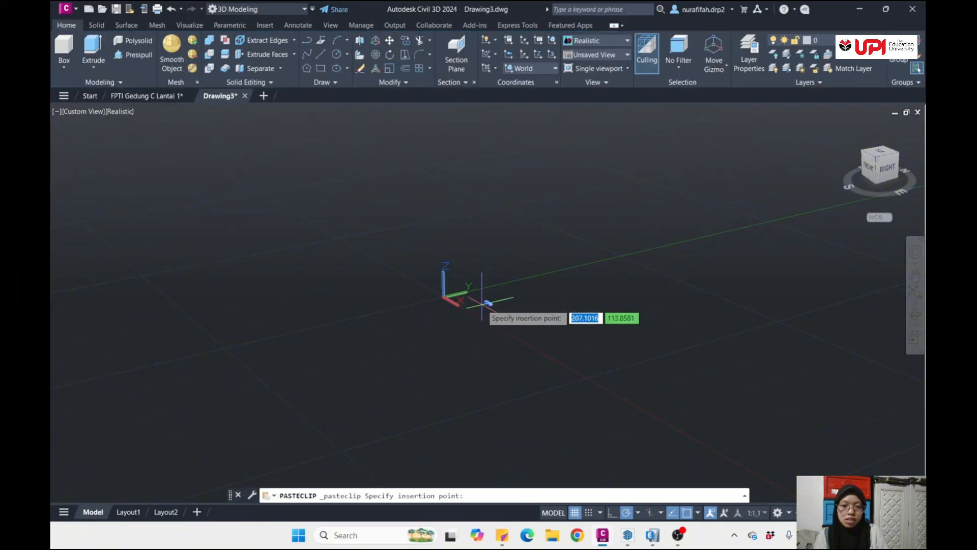
middle_drag(482, 305, 407, 306)
click(251, 275)
scroll(283, 272, up, 2)
scroll(273, 265, down, 3)
scroll(266, 260, up, 3)
scroll(266, 264, down, 1)
scroll(405, 306, up, 3)
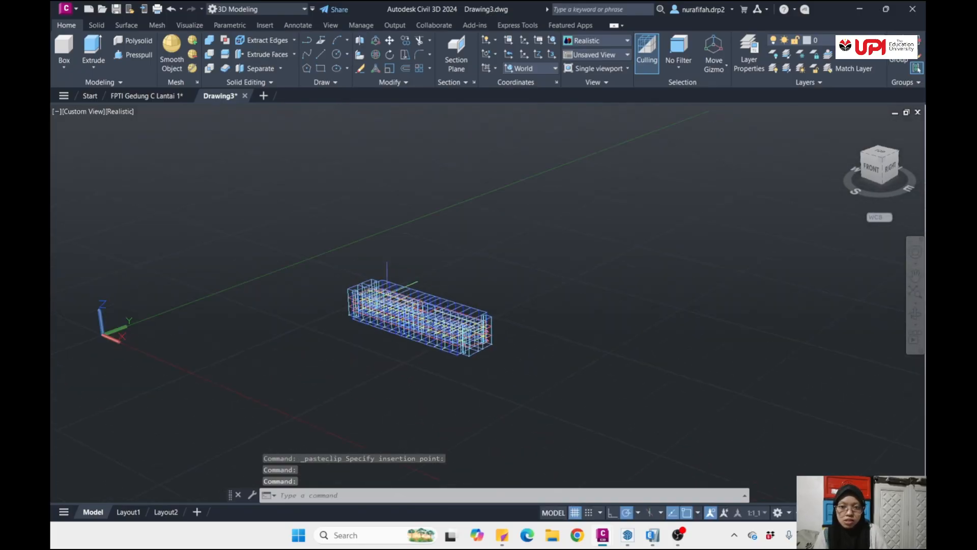
- Save the new drawing in the STRUKTUR BETON folder as GAMBARR ETABS in AutoCAD 2013/LT2013 DXF format
click(63, 10)
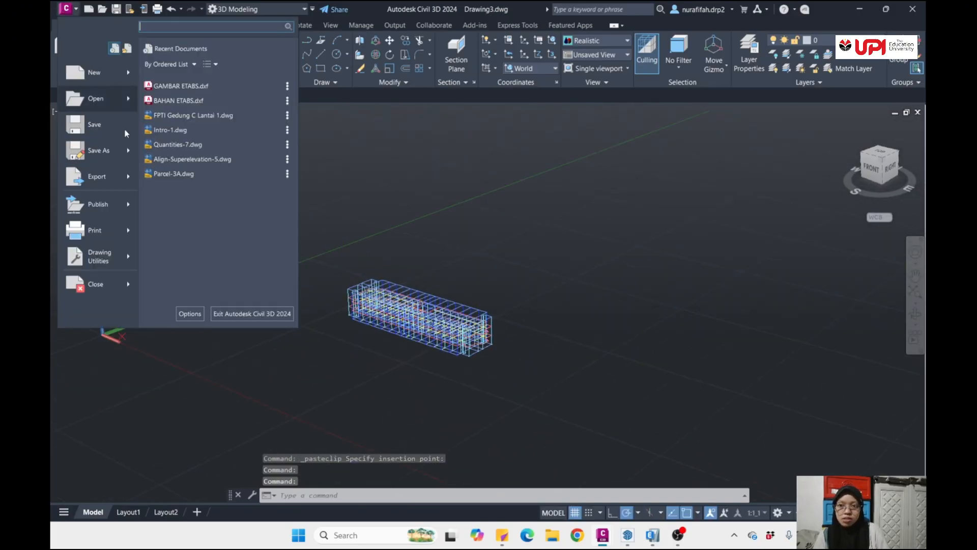
click(105, 148)
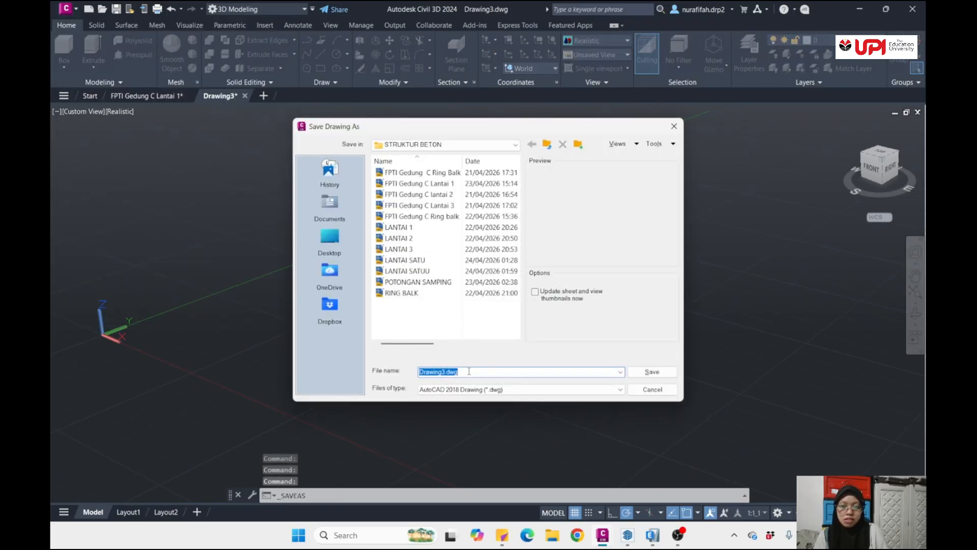
click(490, 390)
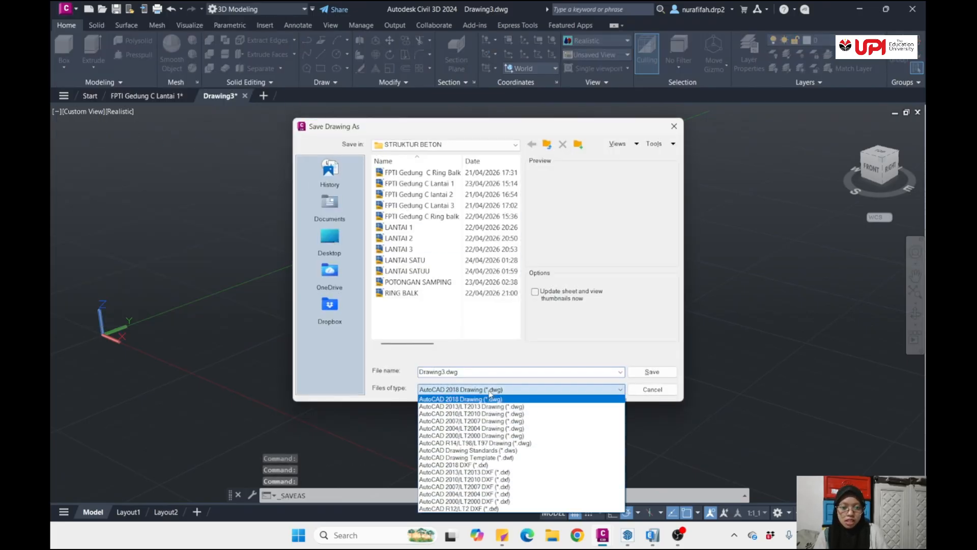
click(464, 472)
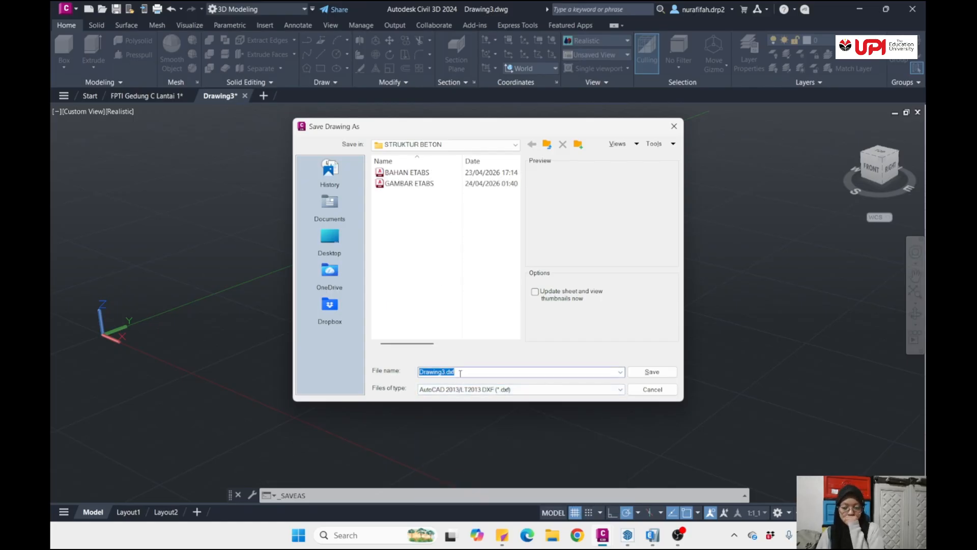
text(GAM)
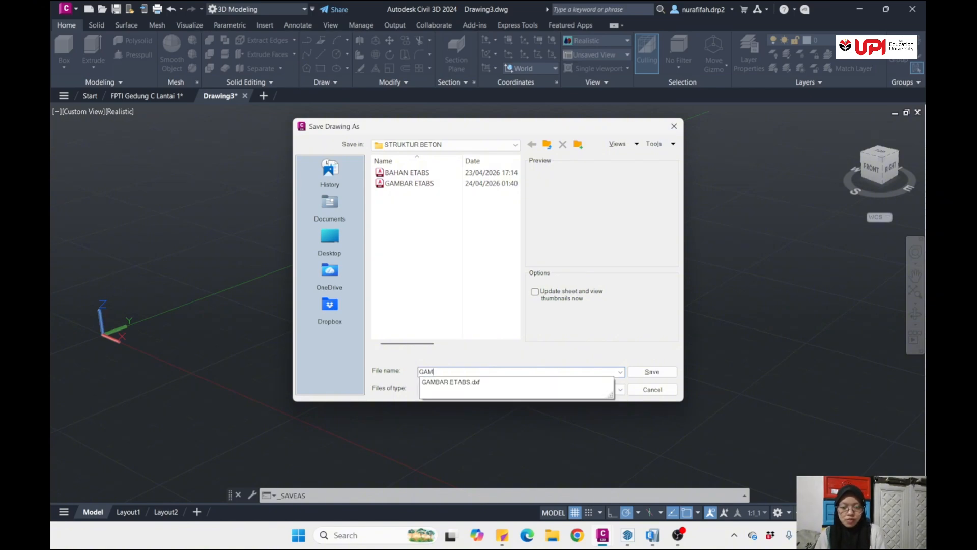
text(BARR ETABS)
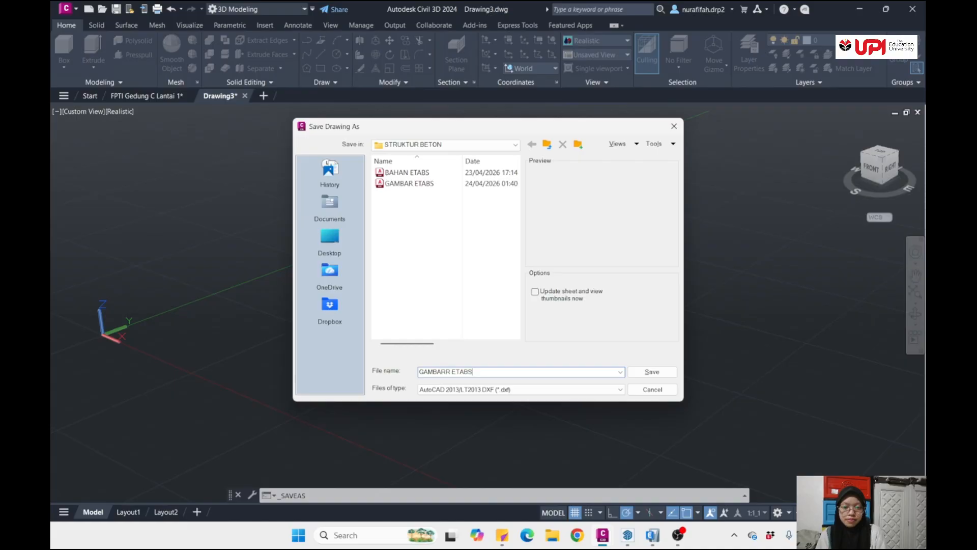
key(Return)
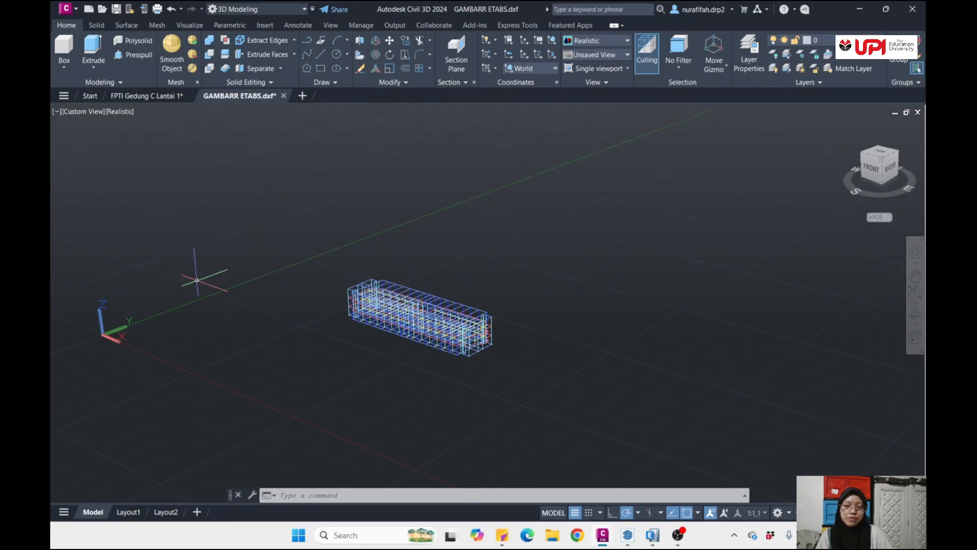
- Close GAMBARR ETABS.dxf, saving its changes but declining the AutoCAD 2018 Drawing format
click(284, 97)
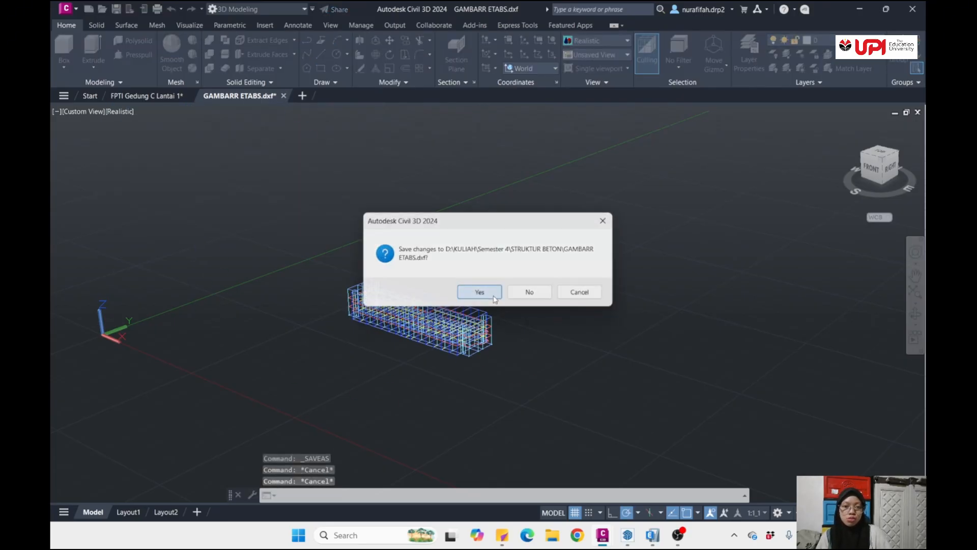
click(493, 296)
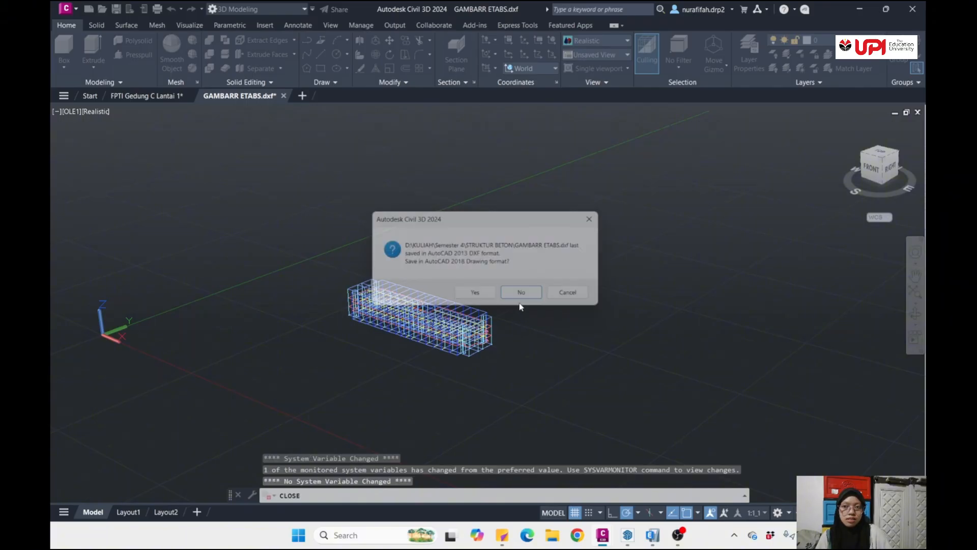
click(522, 295)
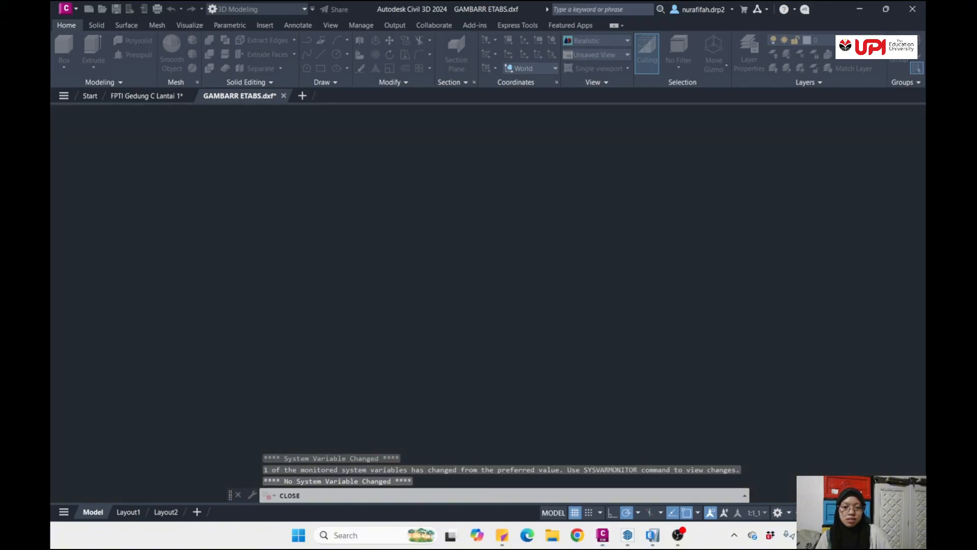
- Switch to ETABS and start a new model without saving the changes to LATIHAN
click(652, 541)
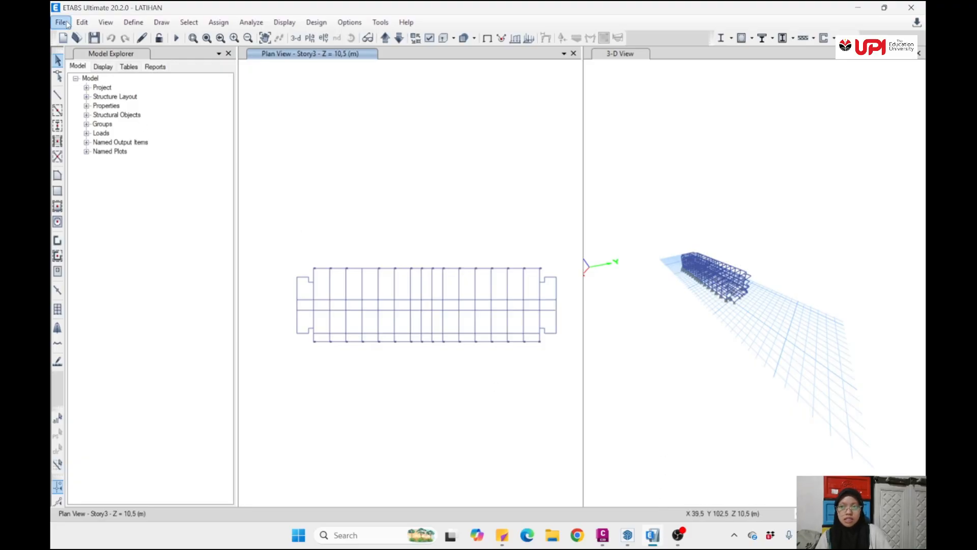
click(60, 23)
click(92, 37)
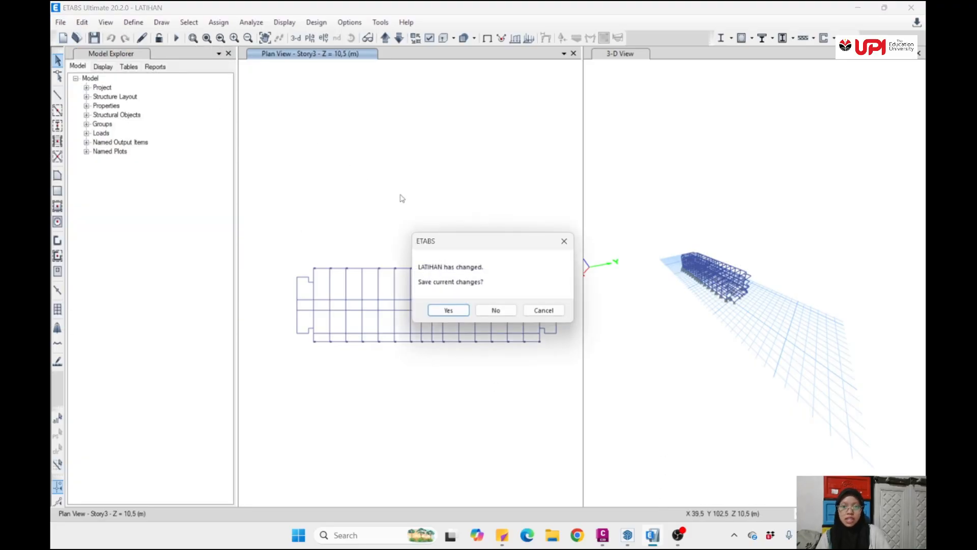
click(477, 311)
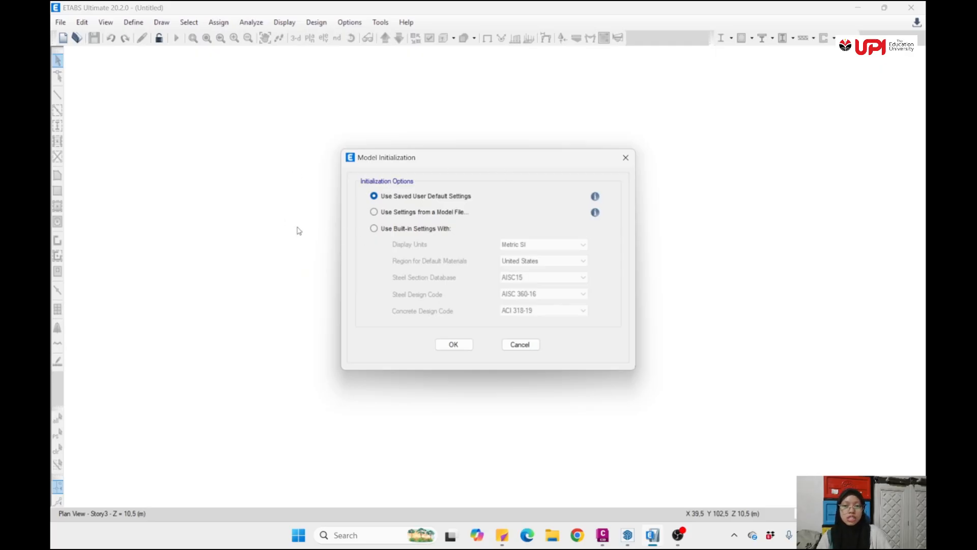
- Initialize the new model using built-in settings with Metric SI display units
click(374, 229)
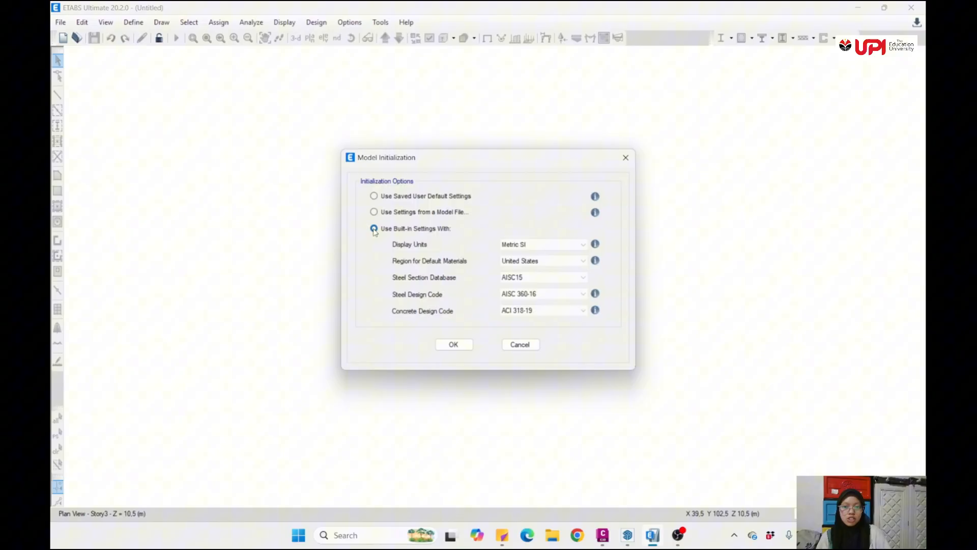
click(535, 245)
click(541, 244)
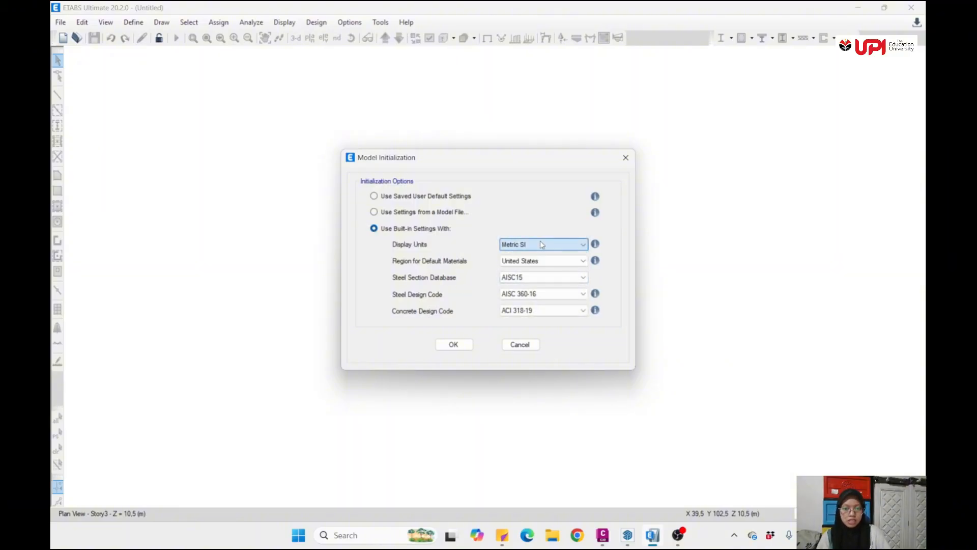
click(453, 345)
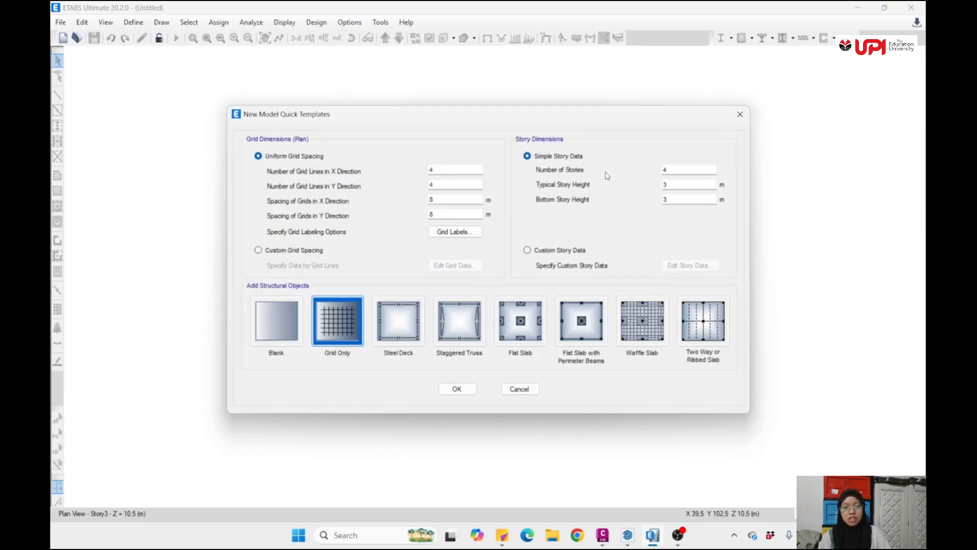
- Set the typical and bottom story heights to 3.5 m, and open the custom story data for editing
click(675, 184)
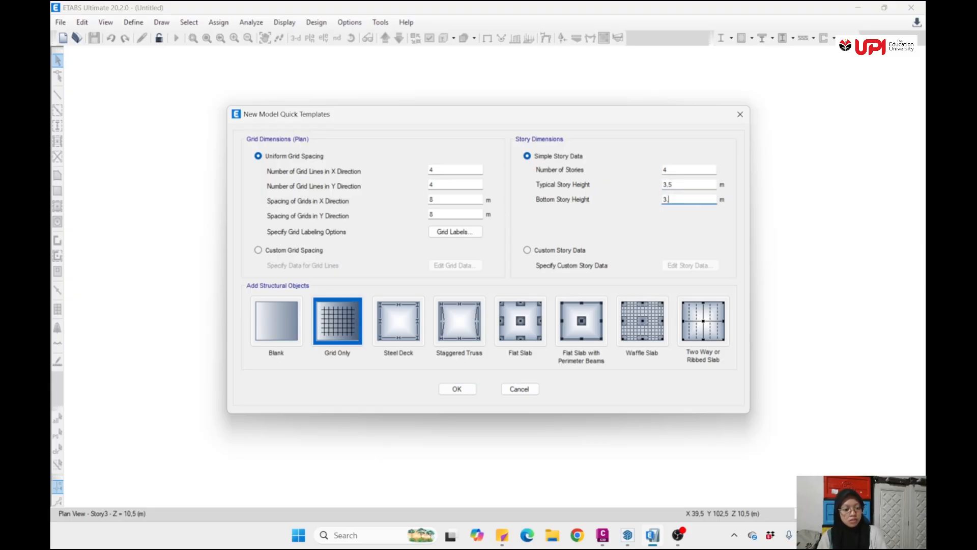
click(526, 252)
click(705, 267)
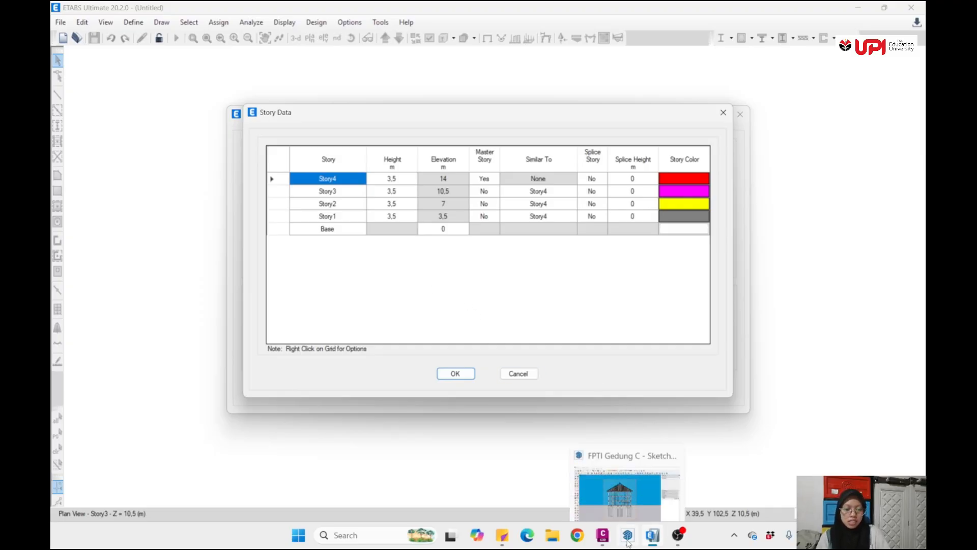
- Switch to Civil 3D and orient the FPTI Gedung C Lantai 1 drawing to view the layouts from the top
click(602, 535)
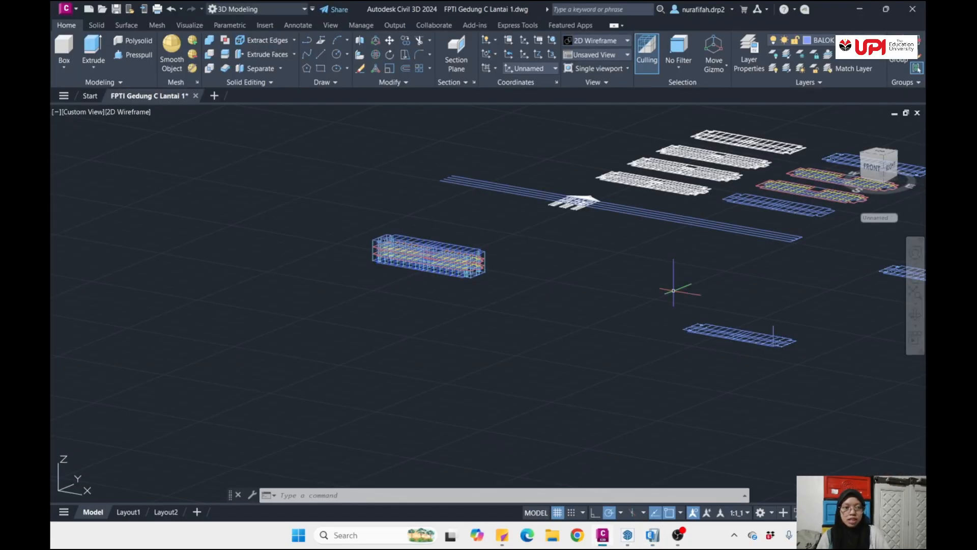
click(881, 154)
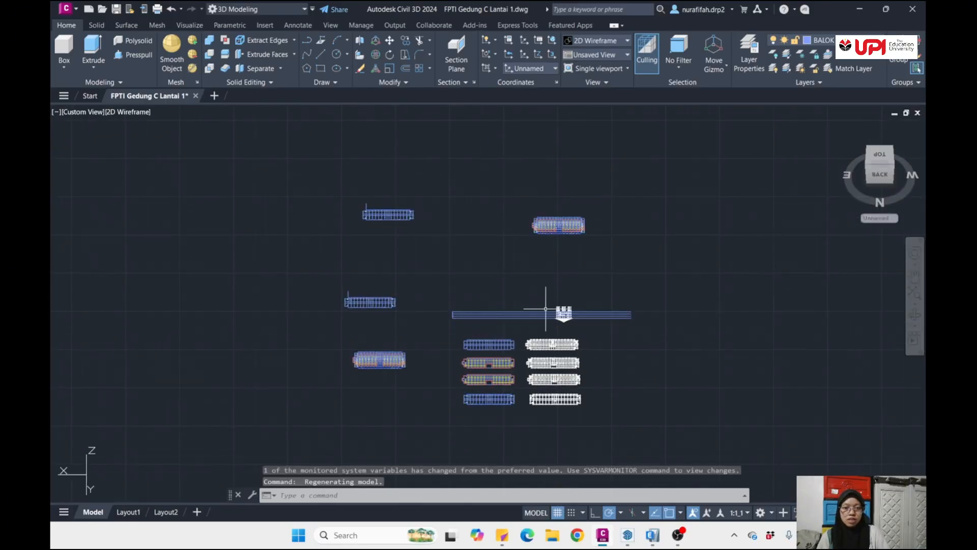
click(879, 154)
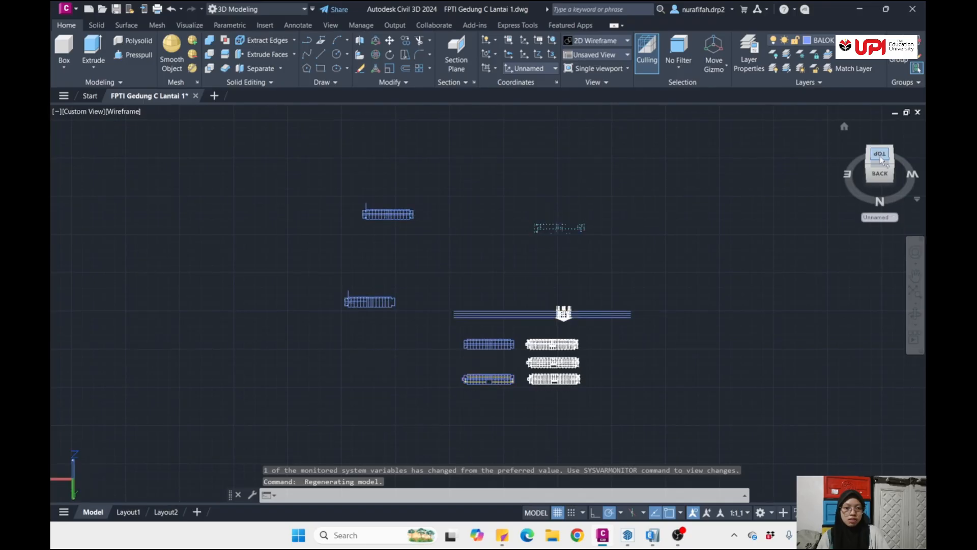
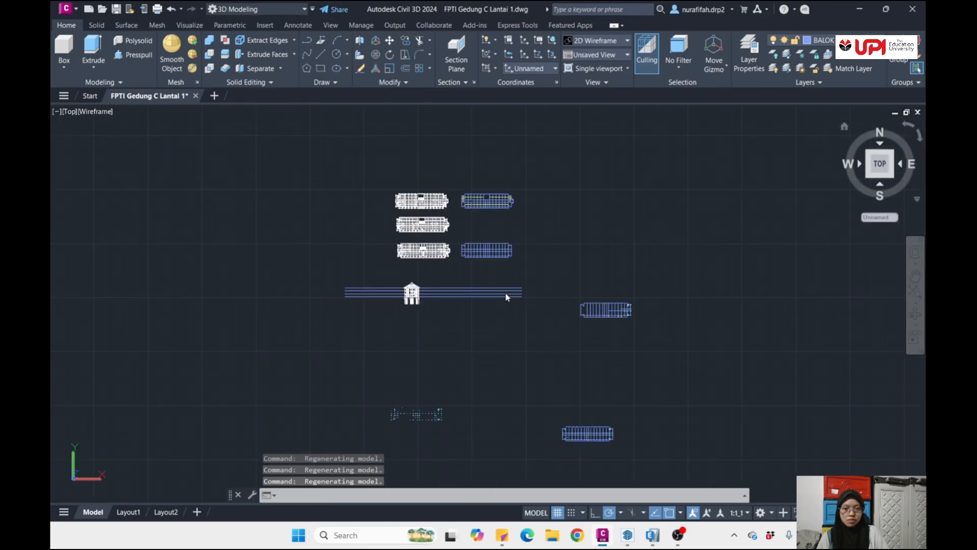
- Examine the level heights in the elevation and measure the spacing between the two uppermost level lines with a linear dimension, without placing it
scroll(490, 295, up, 10)
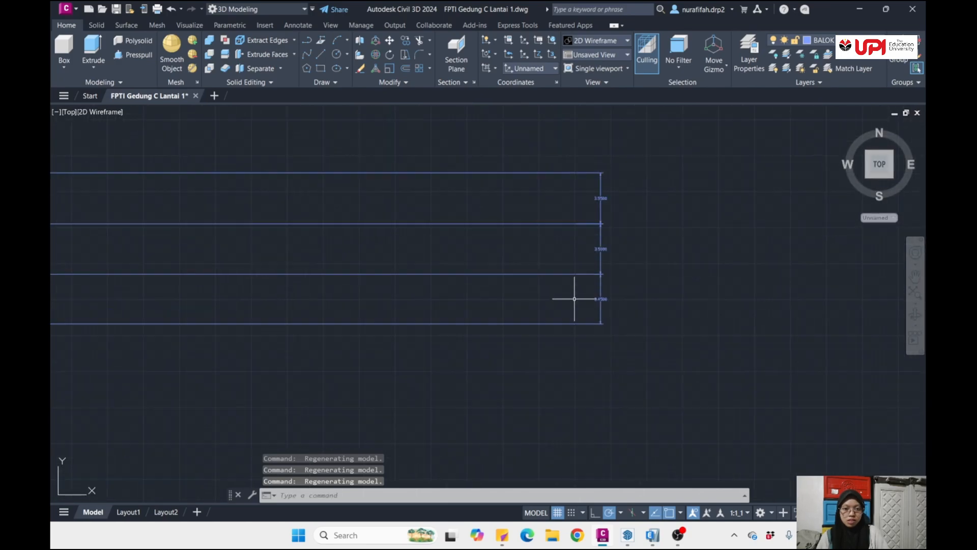
scroll(598, 264, up, 3)
scroll(621, 197, down, 2)
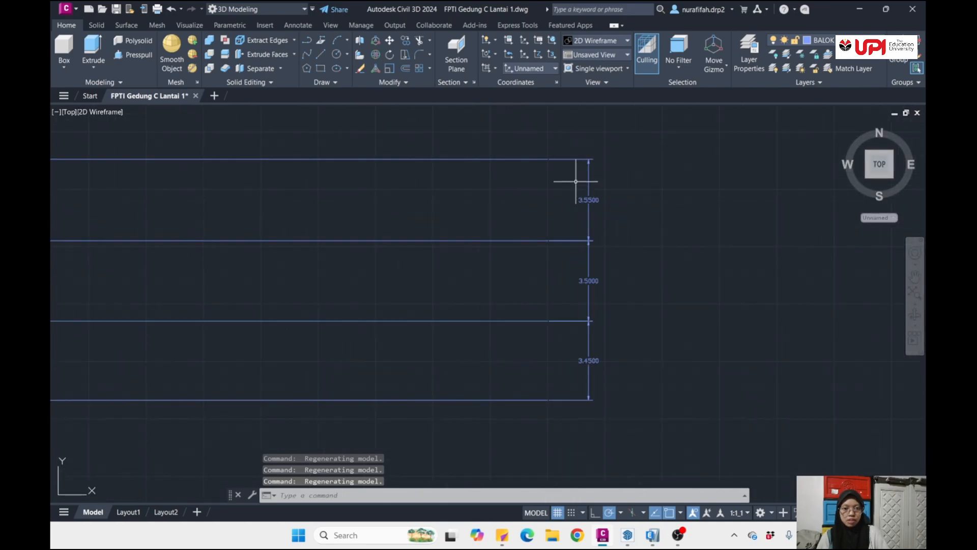
text(dli)
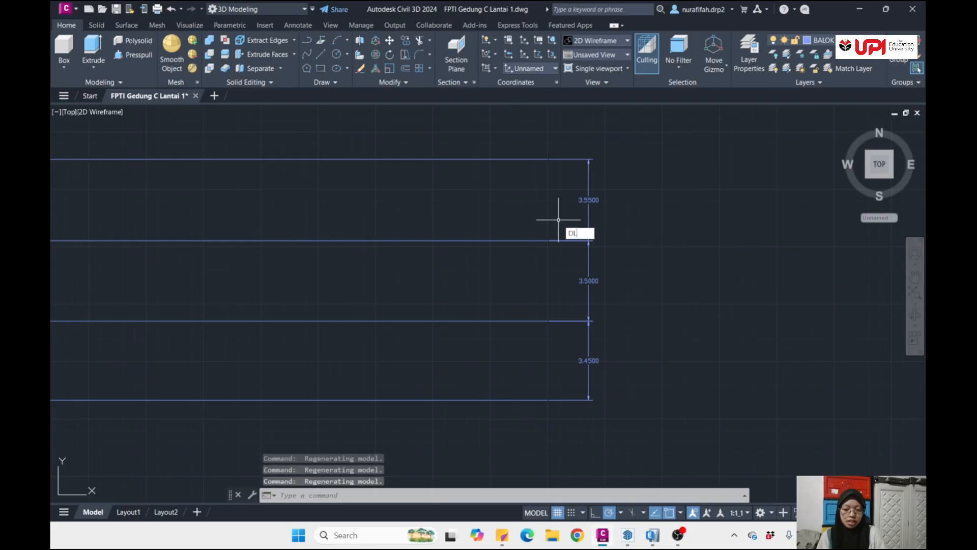
key(Return)
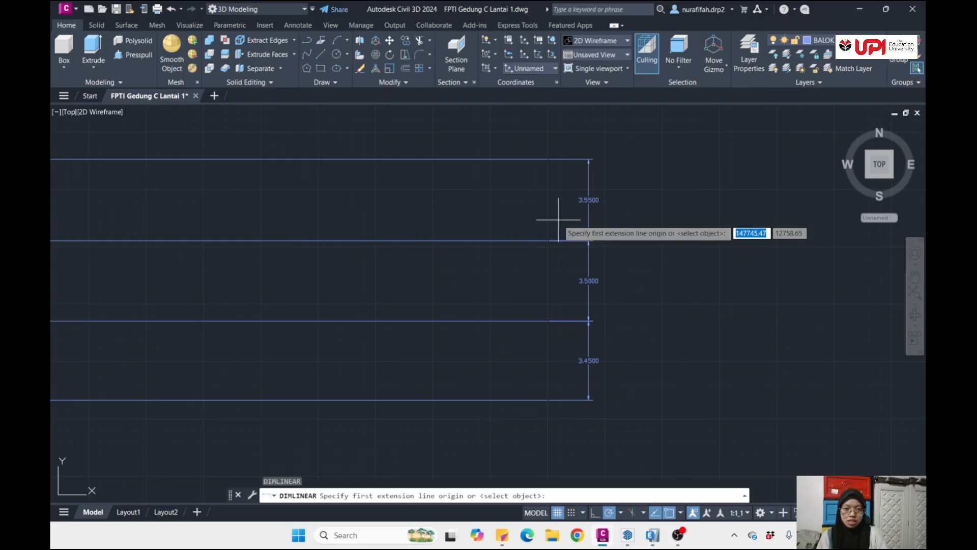
click(547, 159)
click(548, 240)
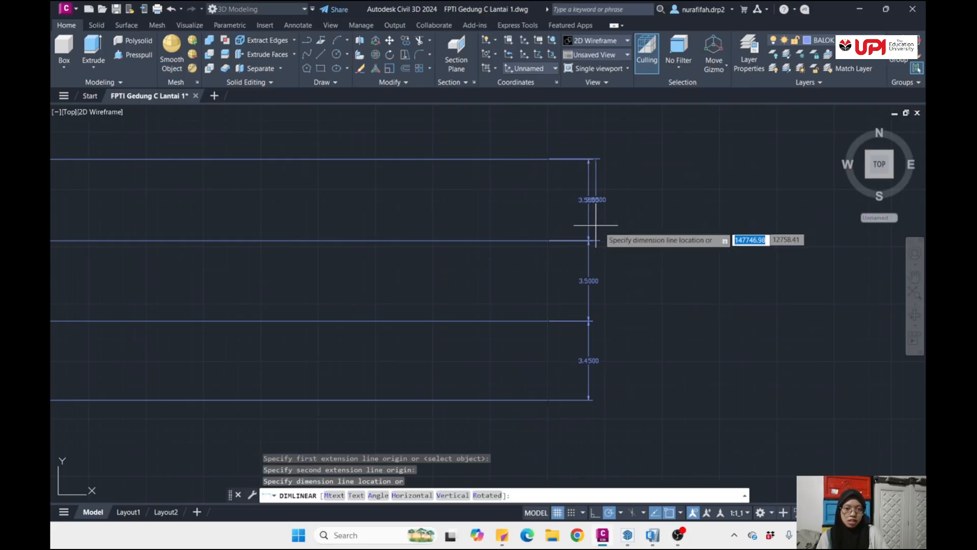
key(Escape)
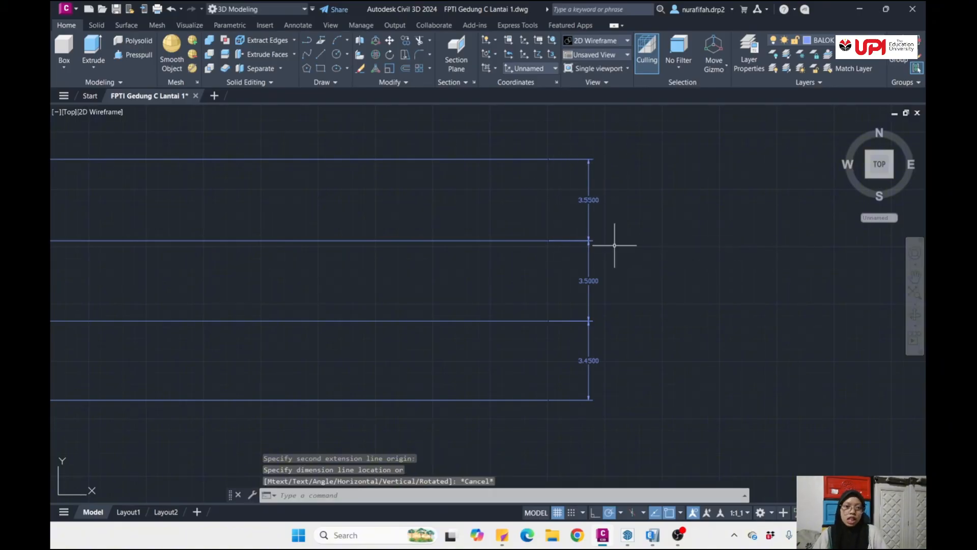
middle_drag(618, 251, 606, 243)
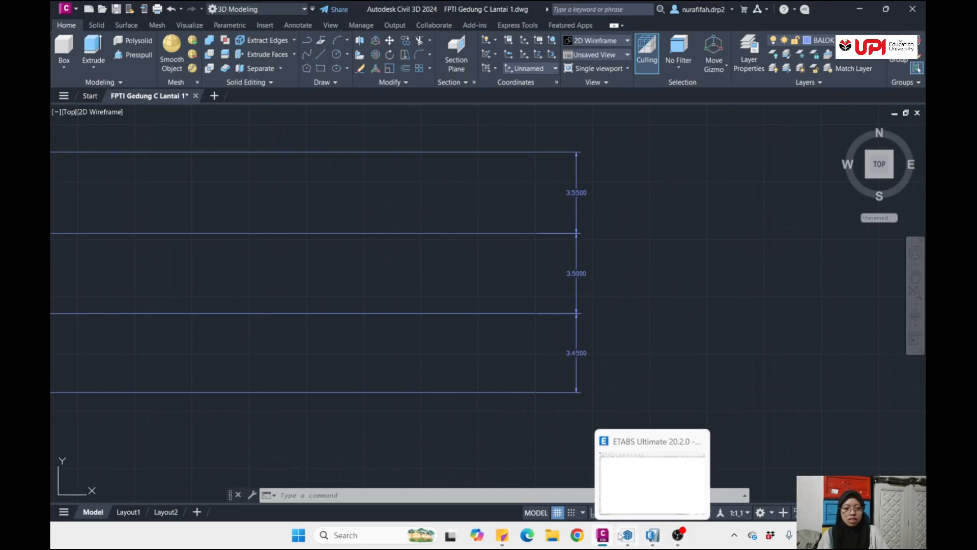
- Switch to ETABS and set the custom story heights to 3.45 m for Story1 and 3.55 m for Story4
click(860, 8)
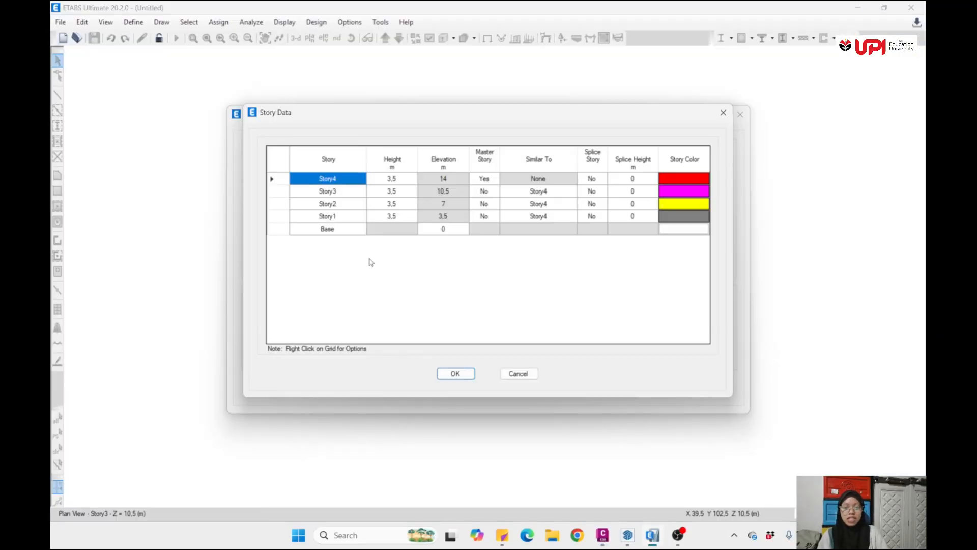
double_click(404, 218)
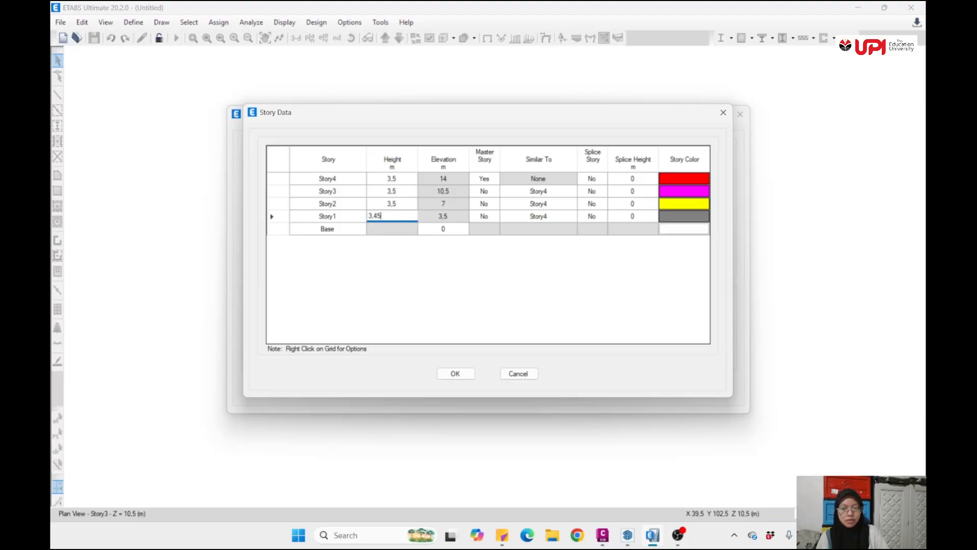
click(400, 178)
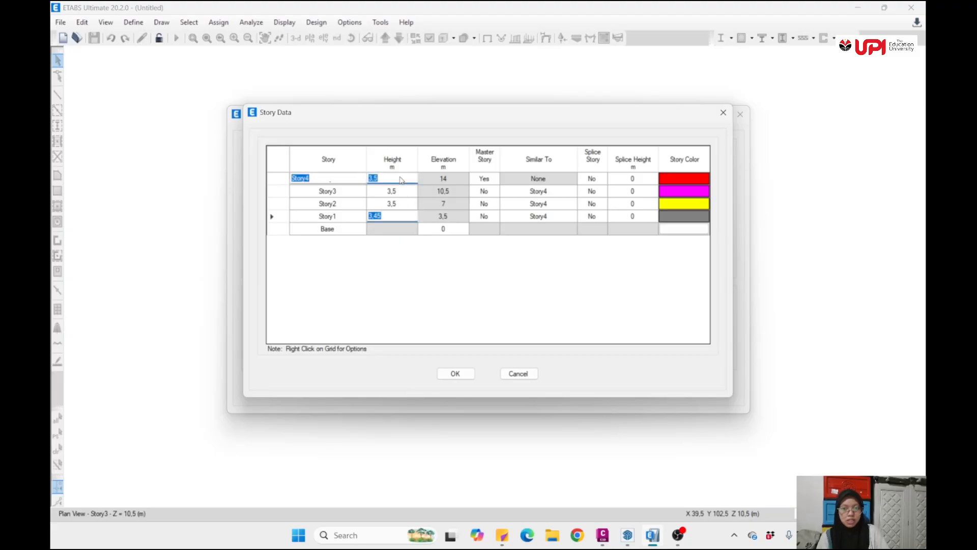
click(400, 177)
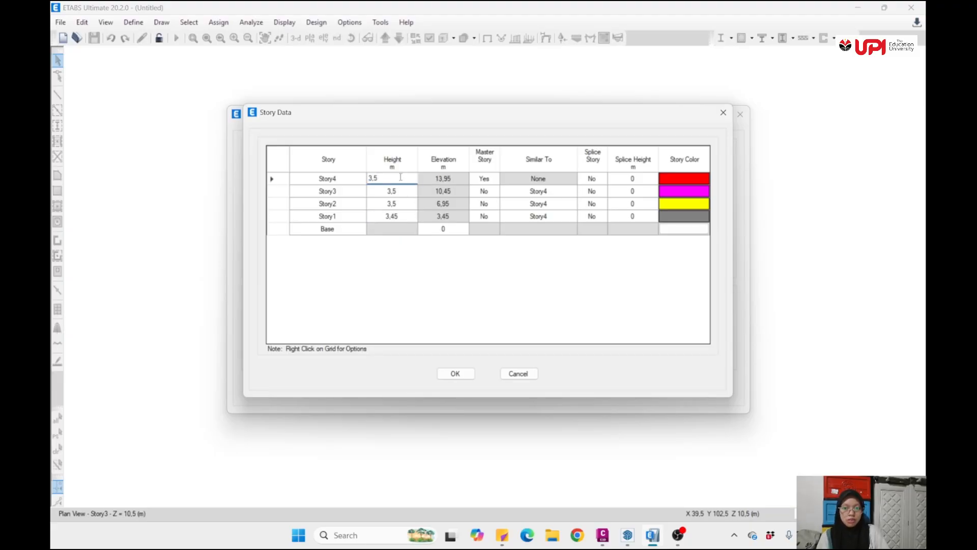
double_click(399, 177)
click(385, 177)
click(455, 373)
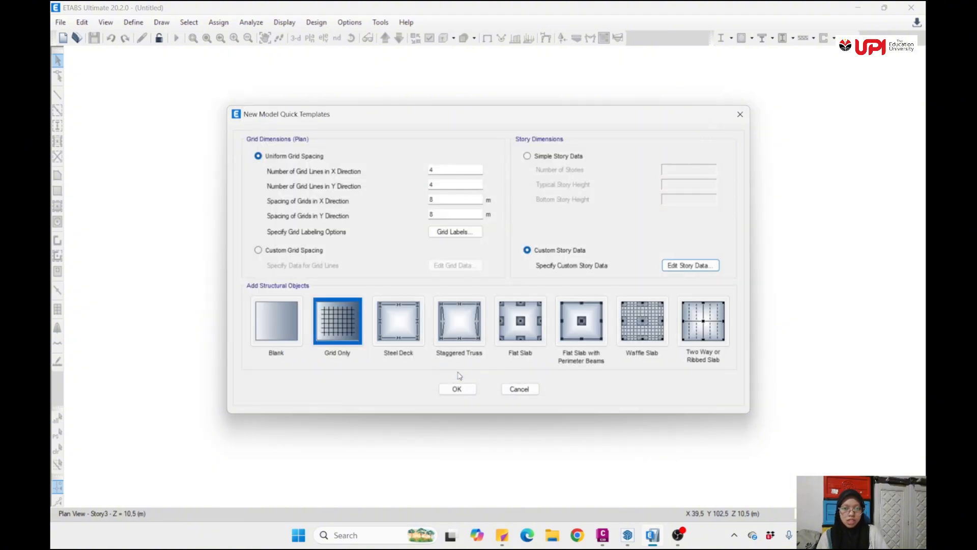
- Create the new model from the Blank template with the custom story data
click(281, 324)
click(457, 389)
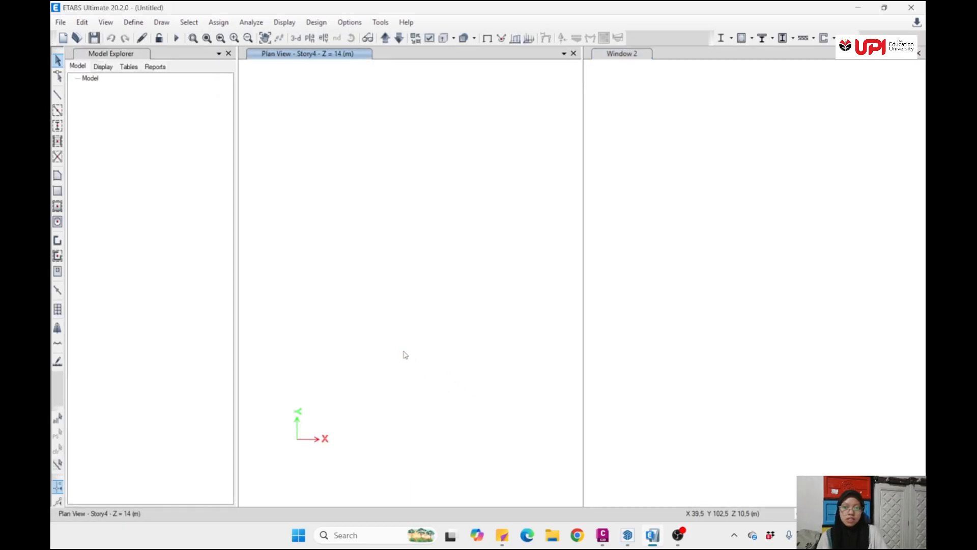
scroll(468, 353, down, 5)
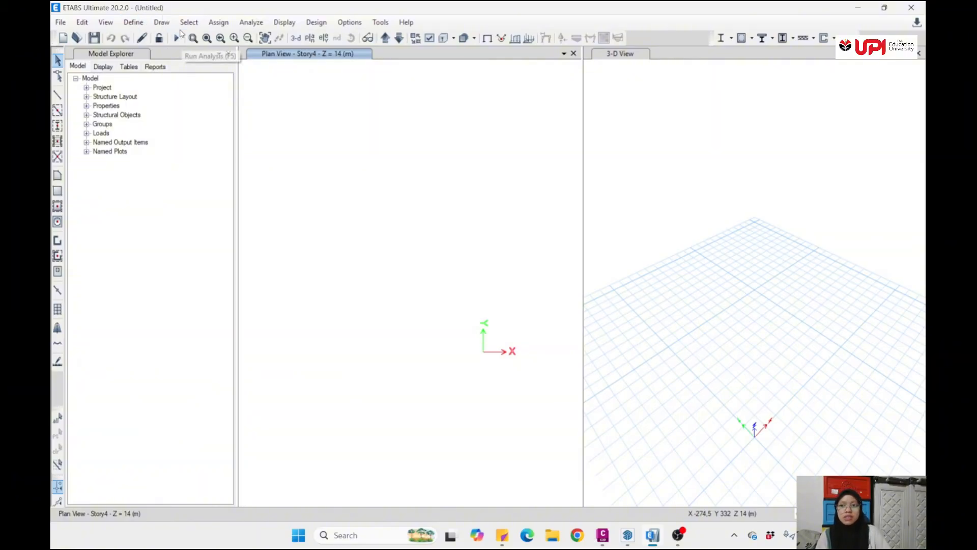
- Add a concrete rectangular frame section named KOLOM 35/35 with a red display color
click(146, 26)
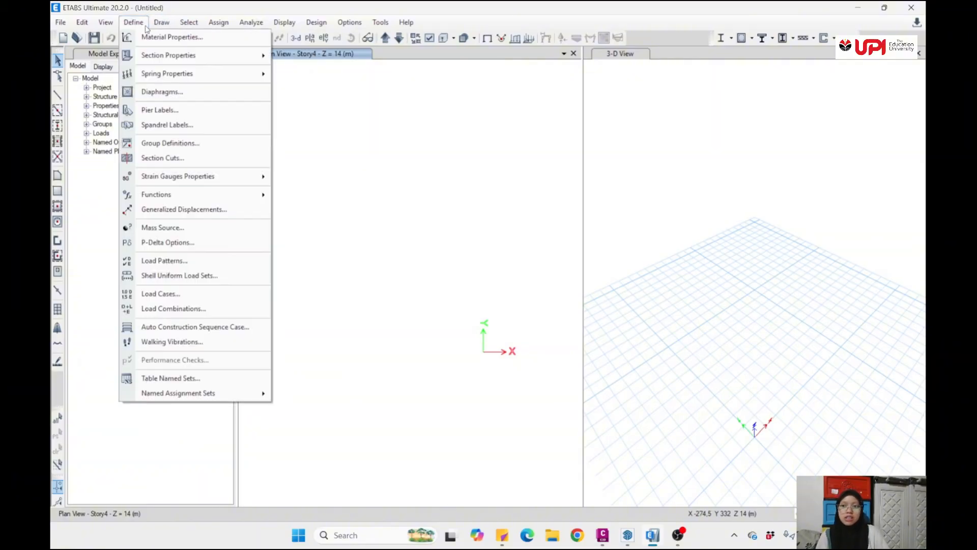
mouse_move(167, 57)
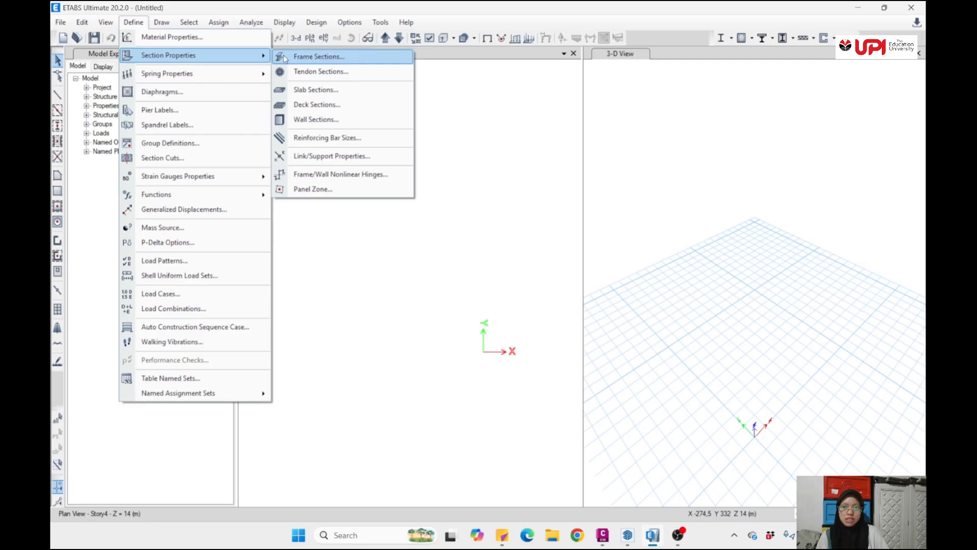
click(305, 56)
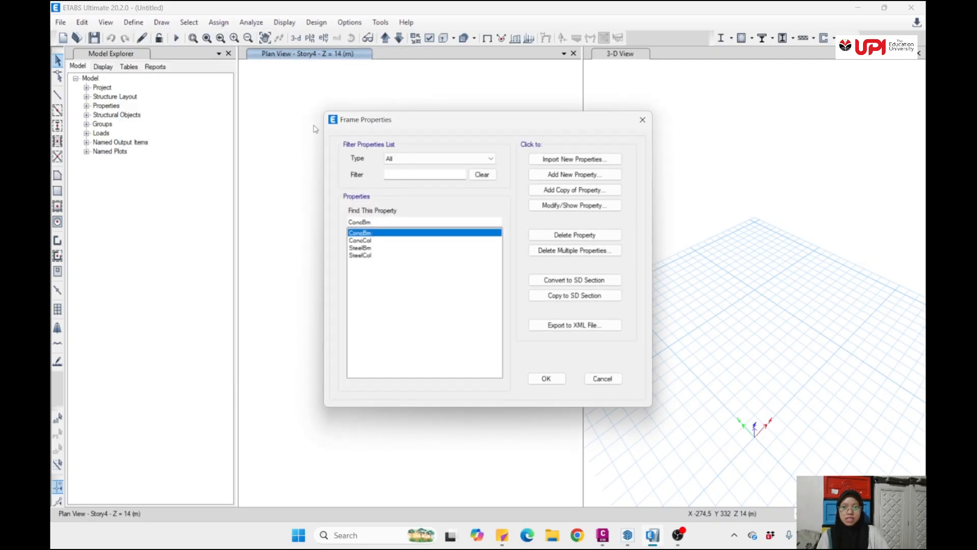
click(579, 175)
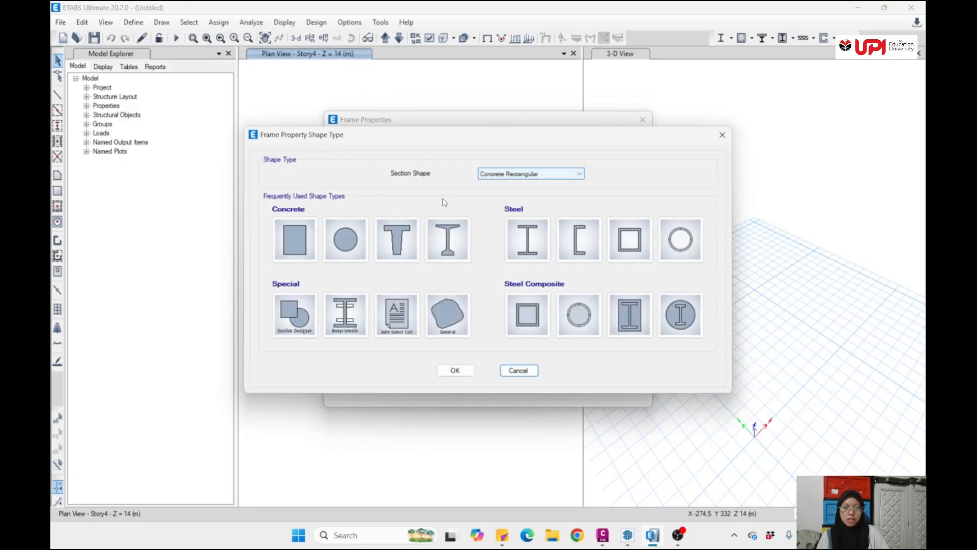
click(288, 239)
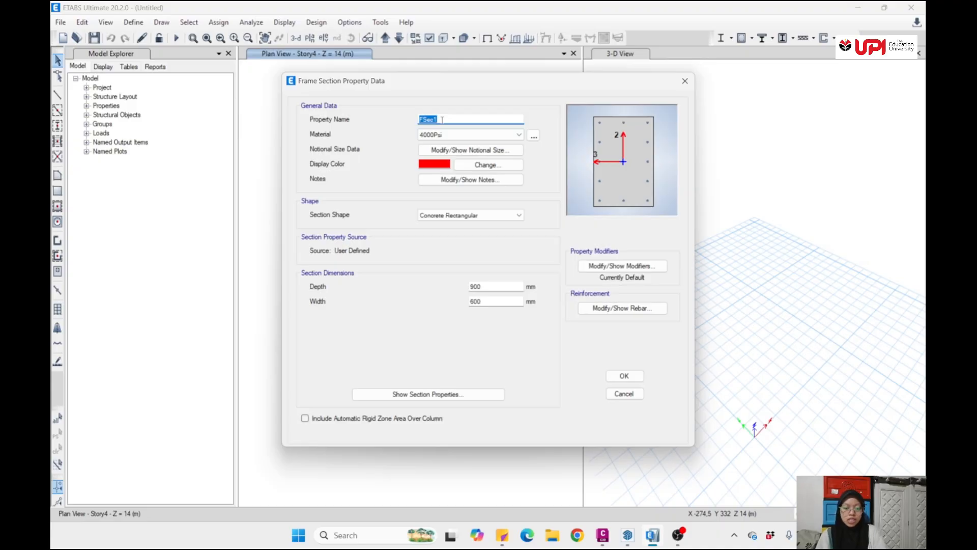
text(KOLOM 35/35)
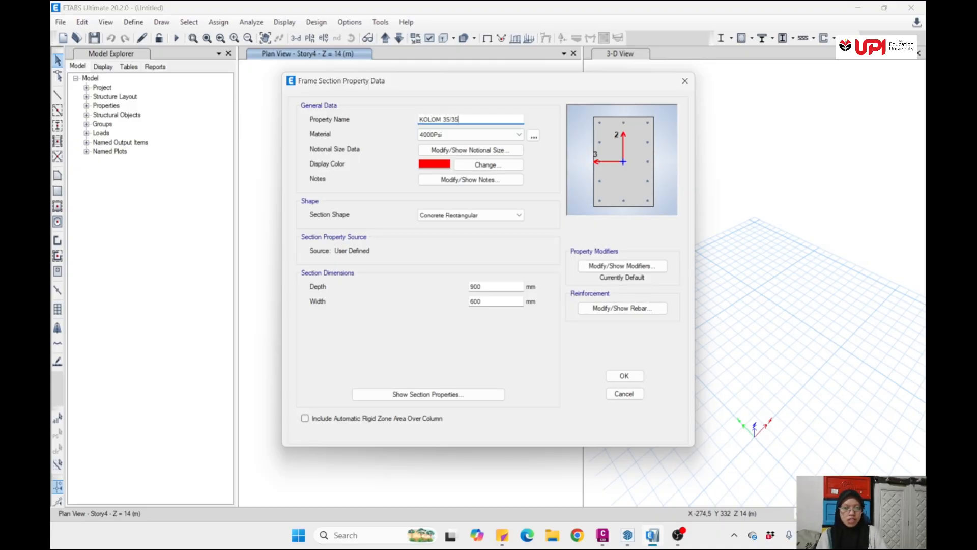
click(509, 166)
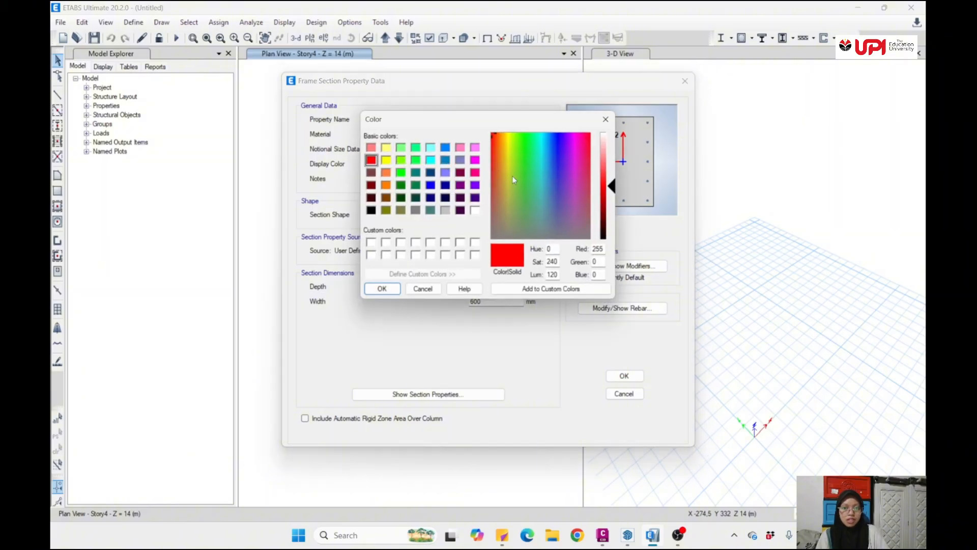
click(382, 288)
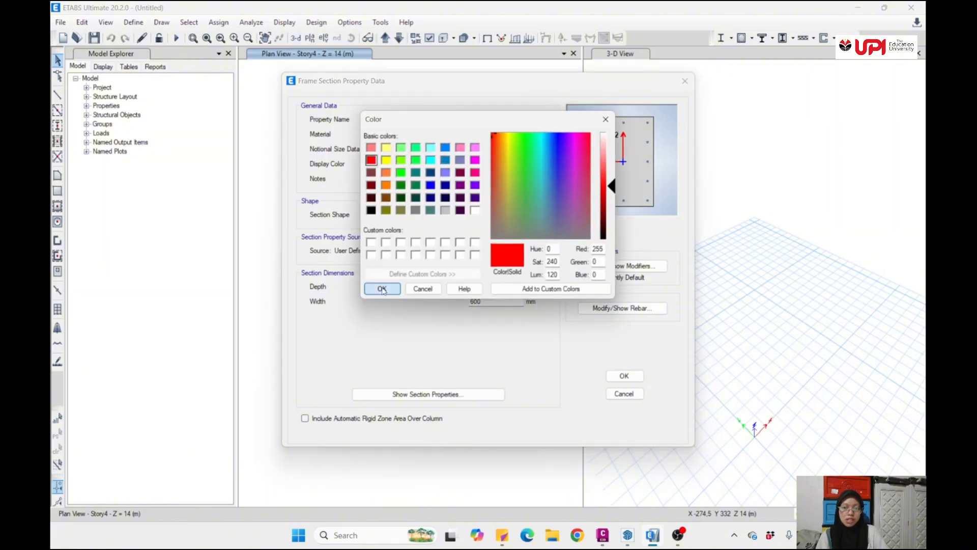
- Set the KOLOM 35/35 section's depth and width to 350 mm and save the section
double_click(494, 286)
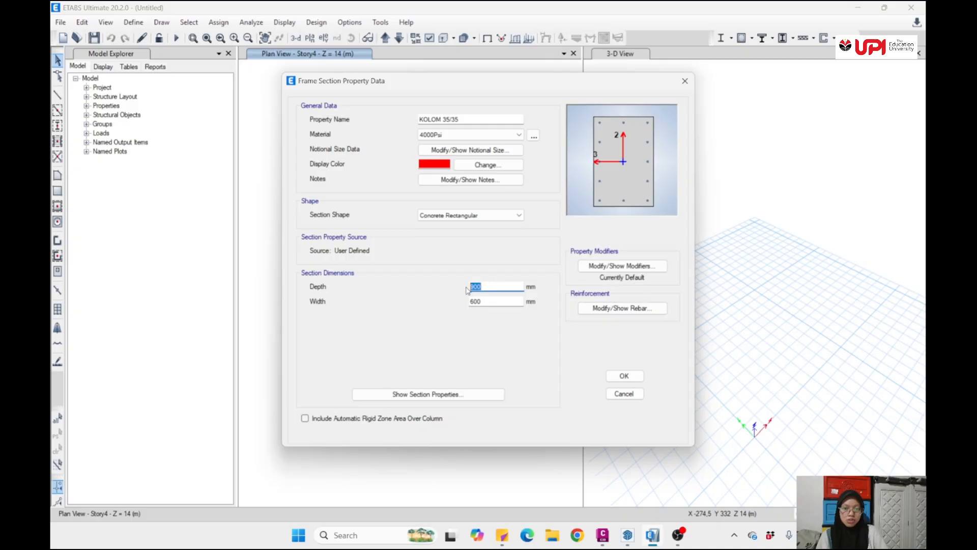
text(350)
double_click(484, 301)
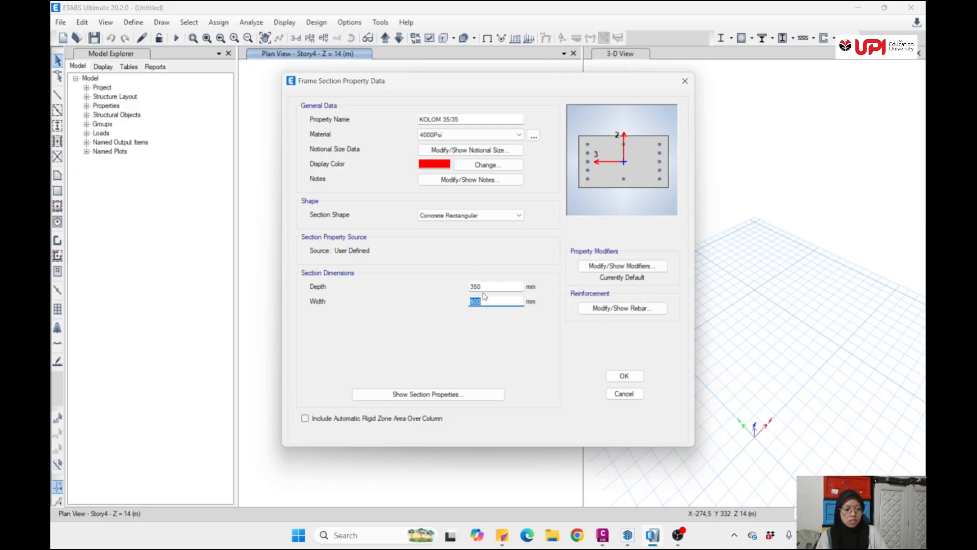
text(350)
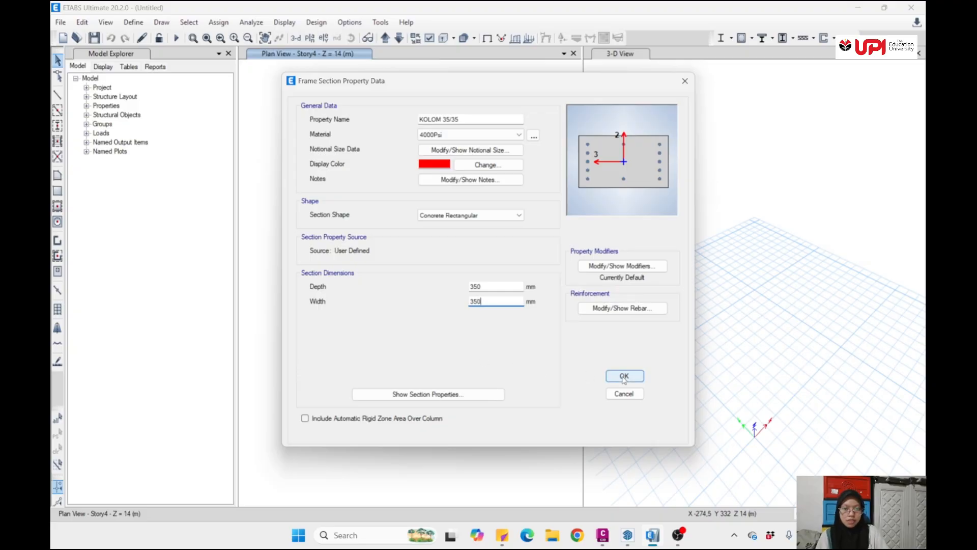
click(477, 310)
click(621, 377)
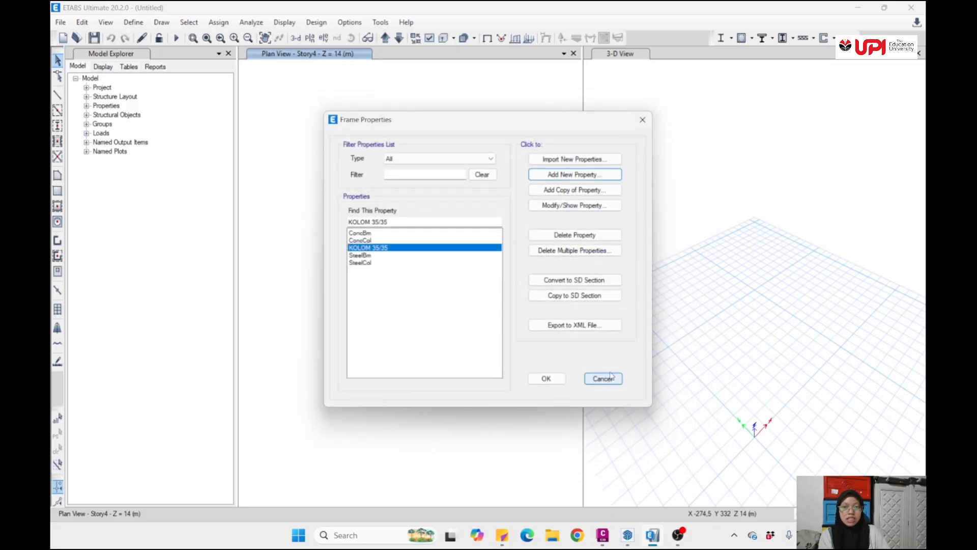
- Add a concrete rectangular frame section named KOLOM 35/45 with a depth of 450 mm and a width of 350 mm
click(572, 174)
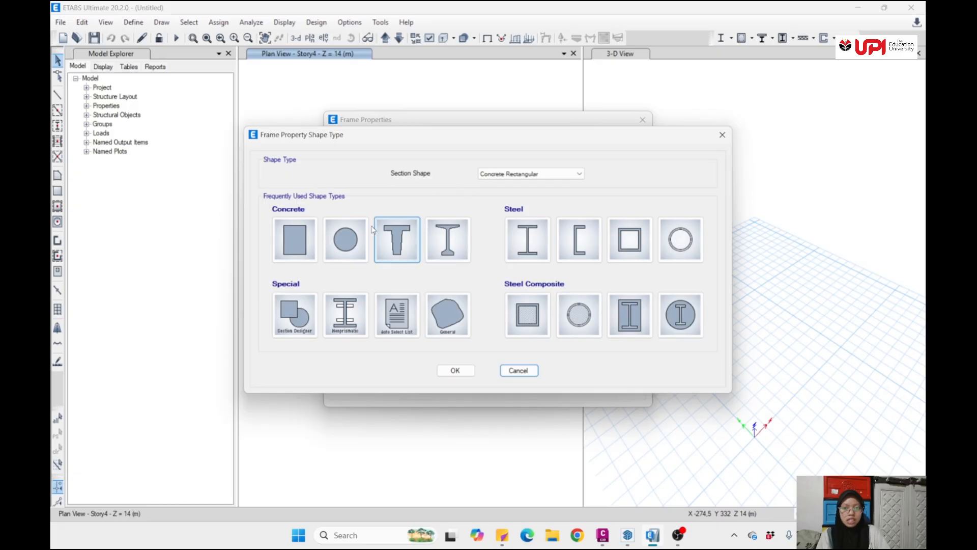
click(295, 240)
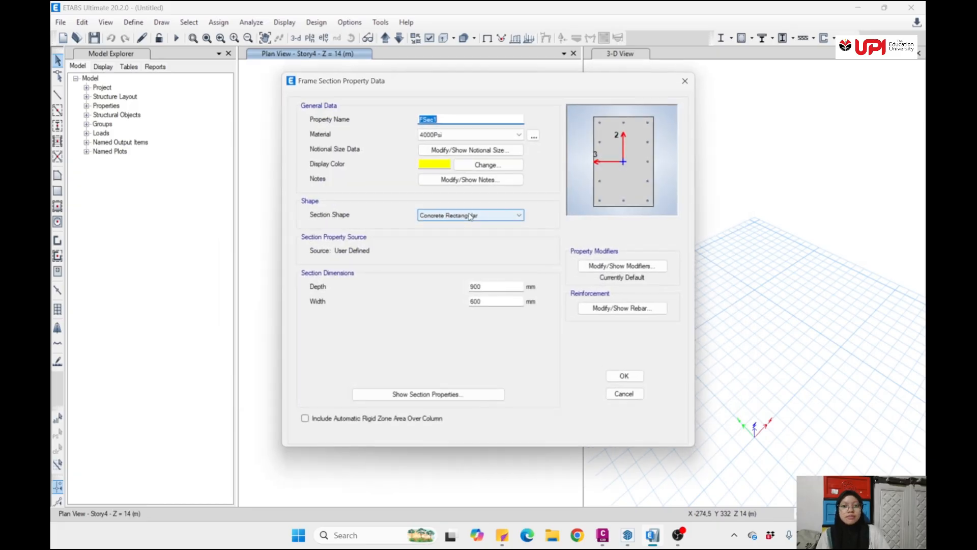
text(KOLOM 35/45)
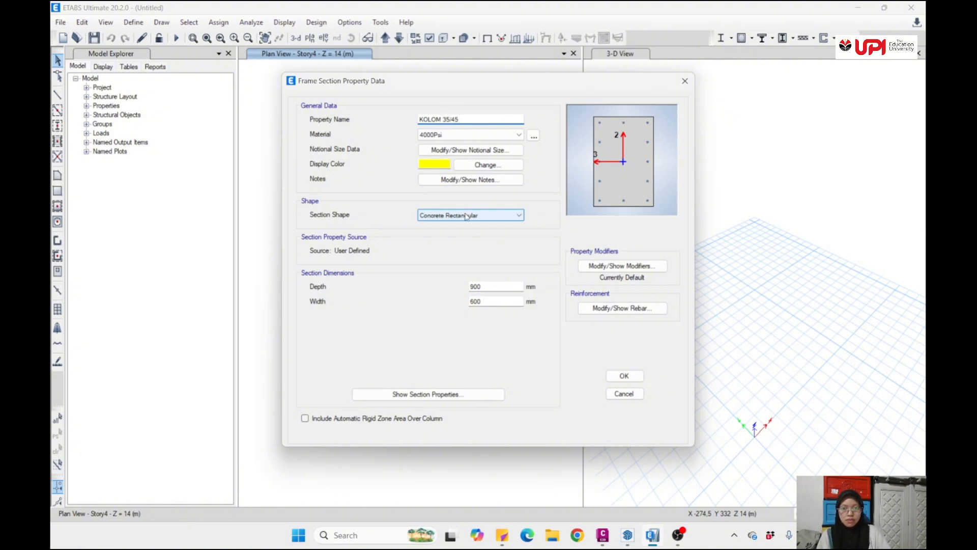
double_click(475, 286)
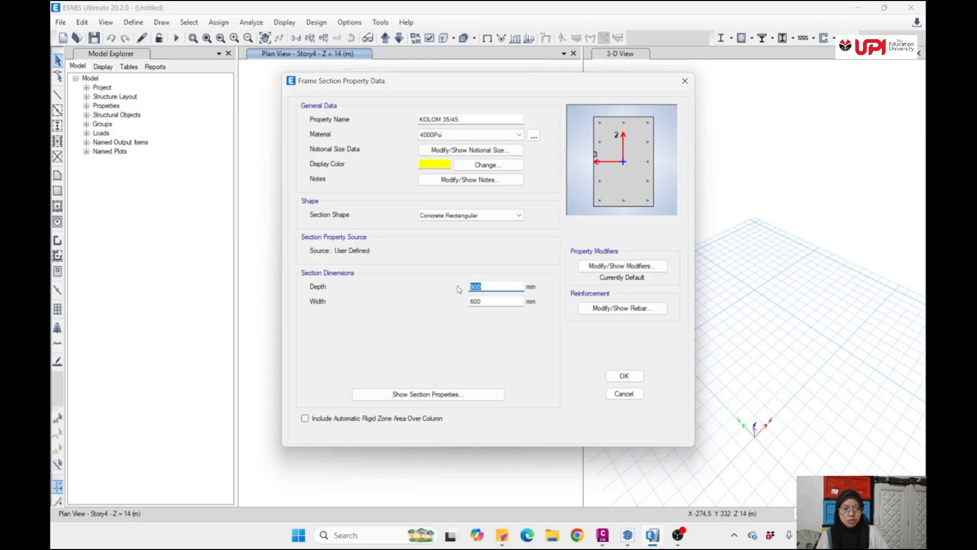
text(450)
double_click(489, 301)
text(350)
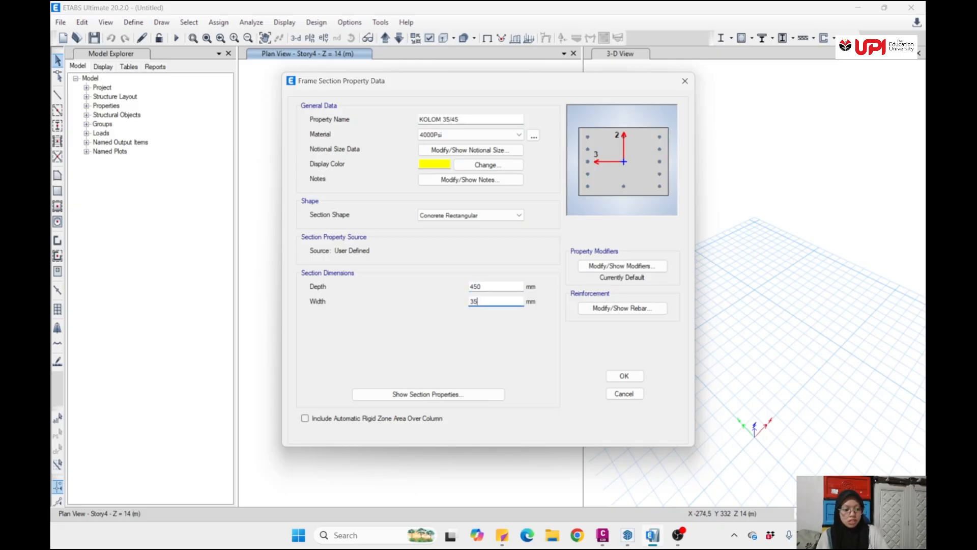
click(631, 378)
- Start another concrete rectangular frame section and name it BALOK 20/40
click(573, 175)
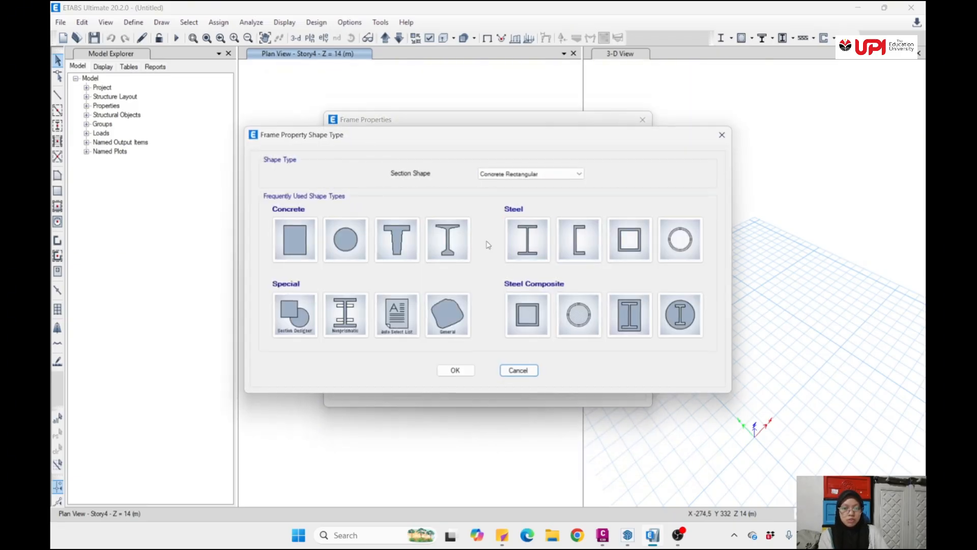
click(295, 239)
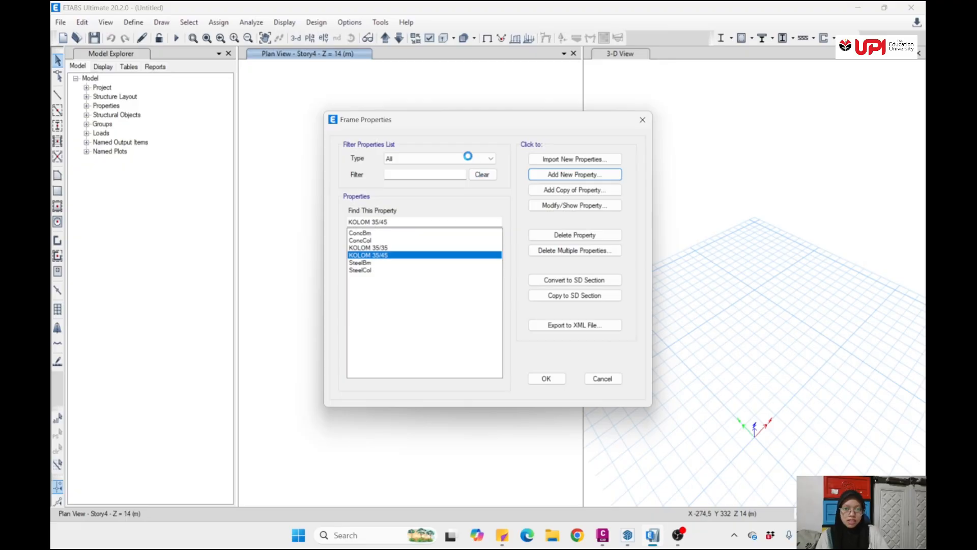
text(BALOK 20)
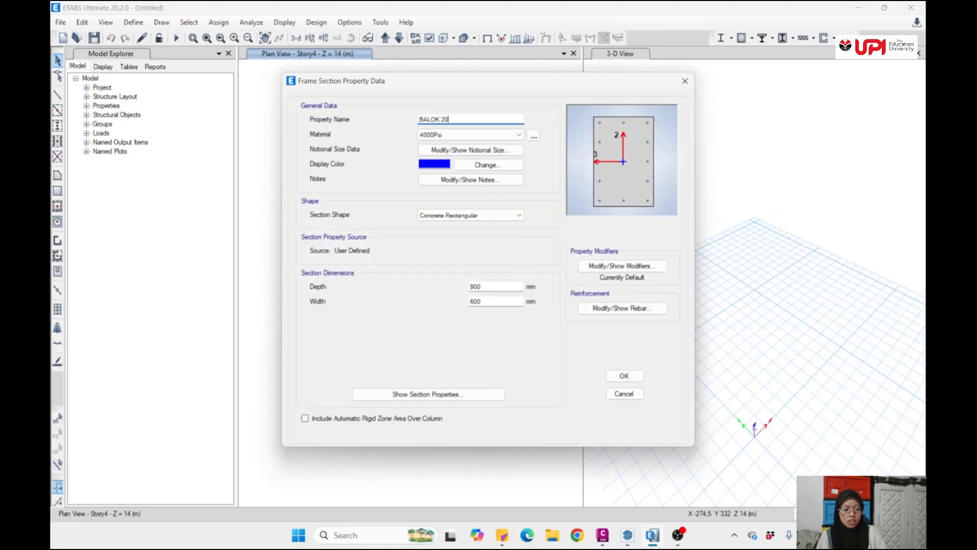
text(/40)
- Switch to Civil 3D, check the beam sizes in the drawing's layer list, and return to ETABS
click(603, 537)
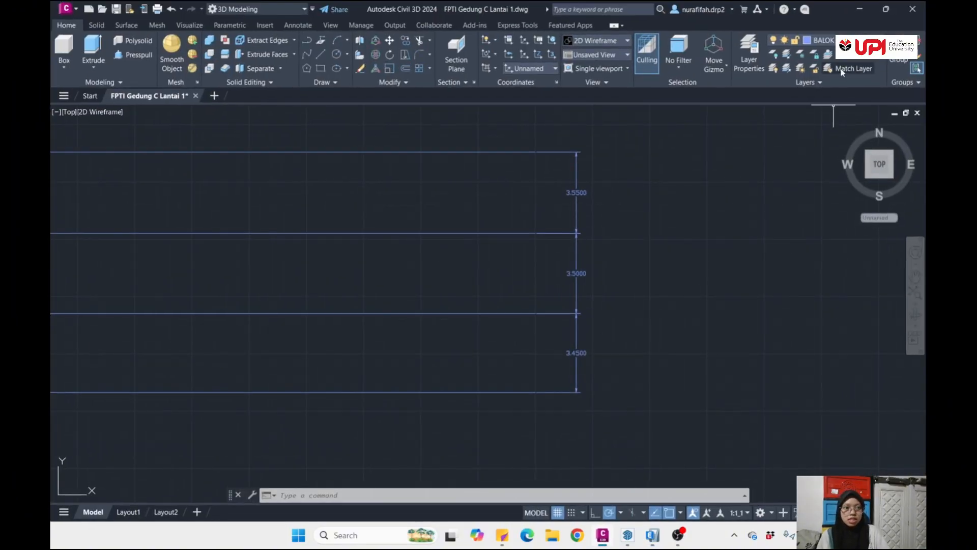
click(840, 41)
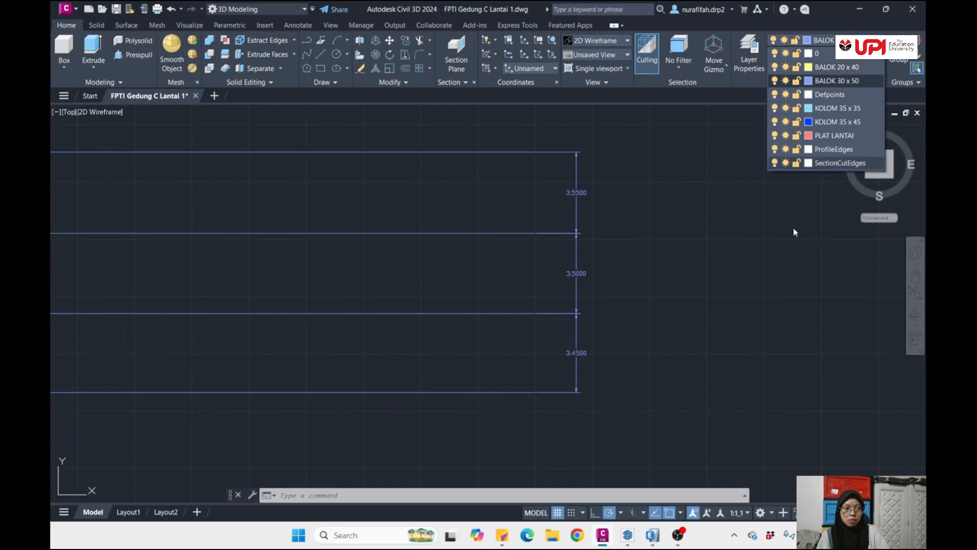
click(663, 387)
click(603, 536)
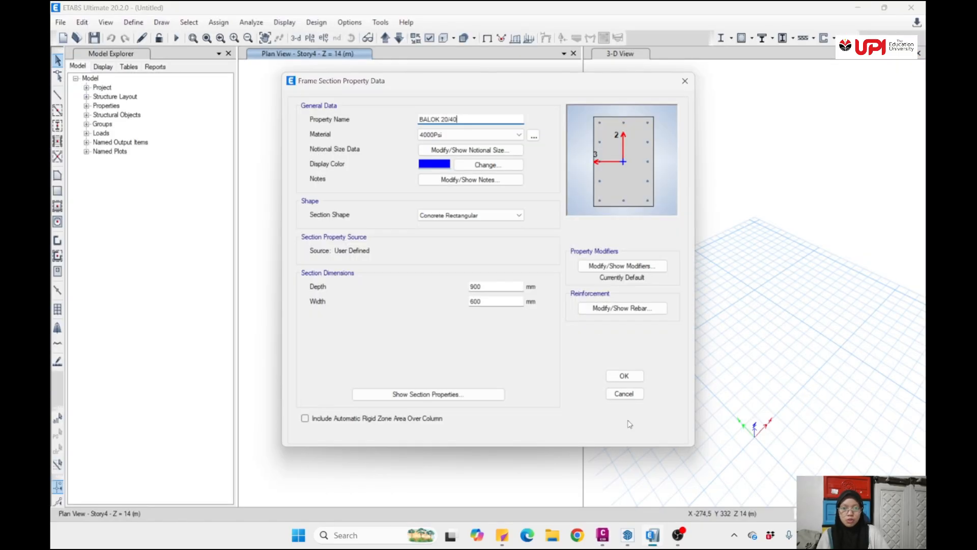
- Set the BALOK 20/40 section's depth to 400 mm and width to 200 mm and save the section
drag(494, 290, 441, 287)
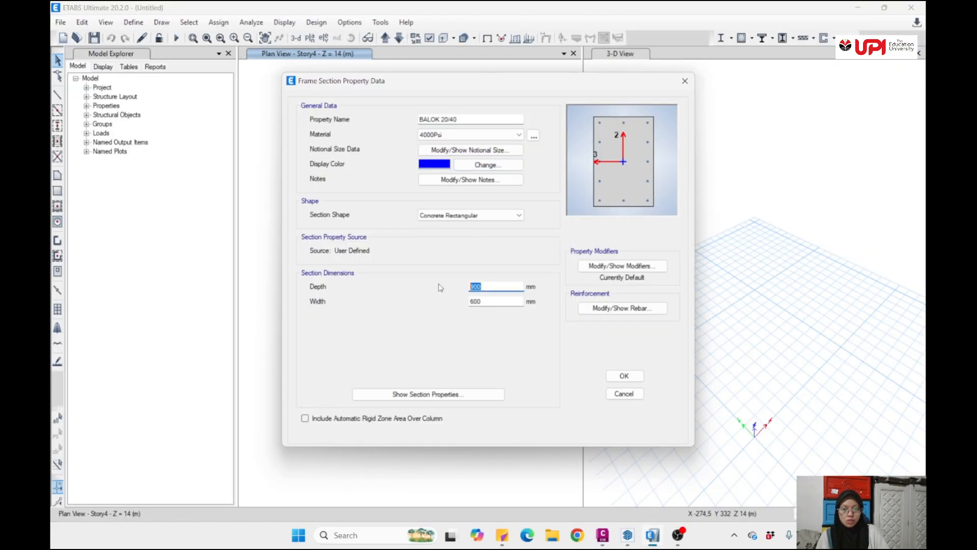
text(40)
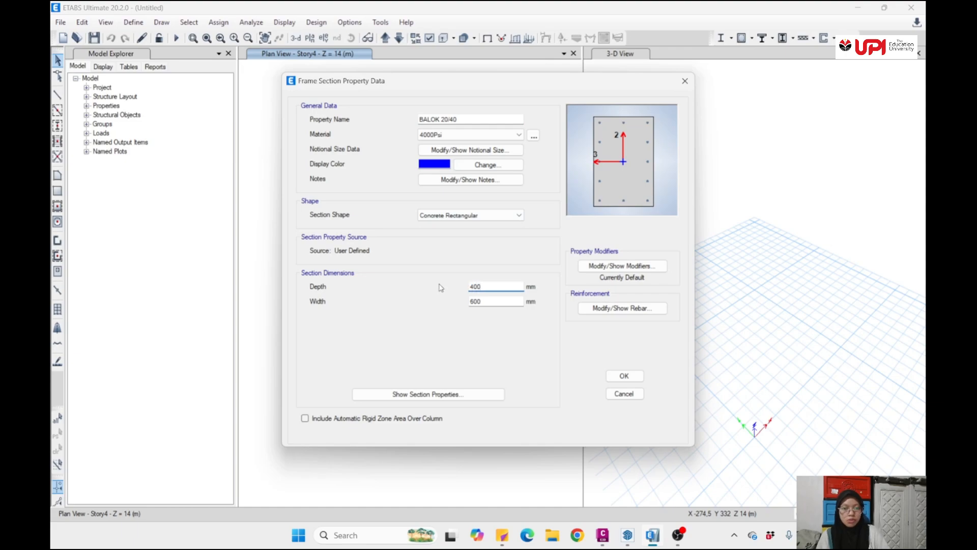
drag(501, 304, 460, 312)
text(200)
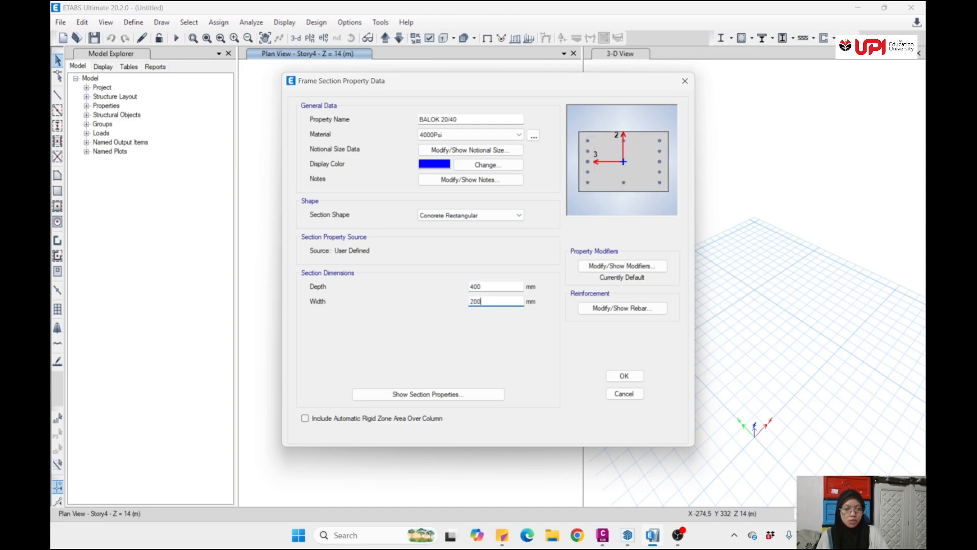
key(Tab)
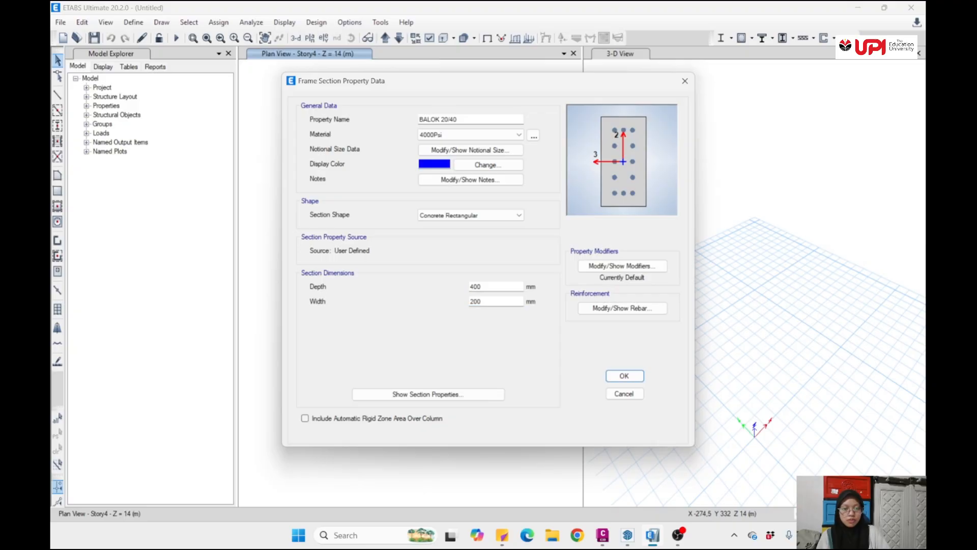
click(616, 376)
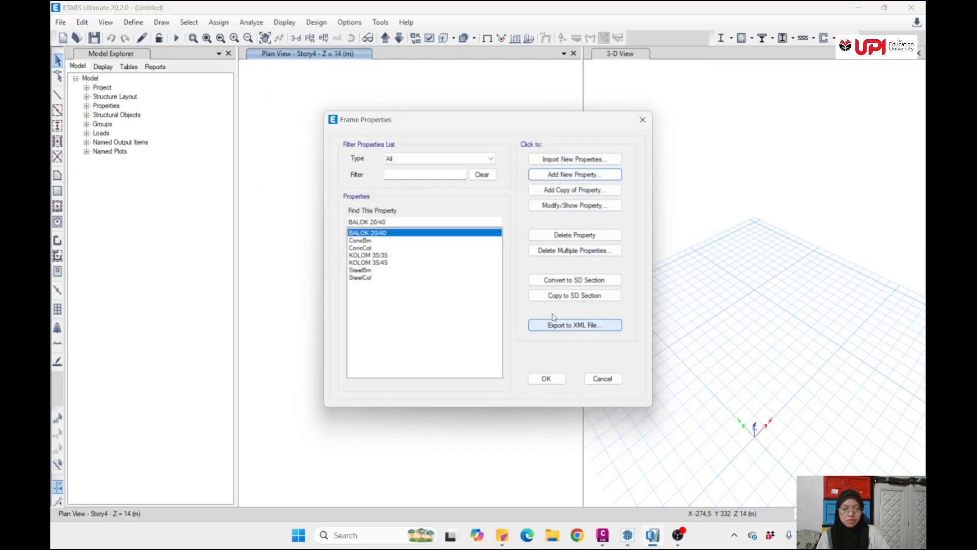
- Add a concrete rectangular frame section named BALOK 30/50 with a depth of 500 mm and a width of 300 mm, and finish the frame properties
click(608, 178)
click(294, 240)
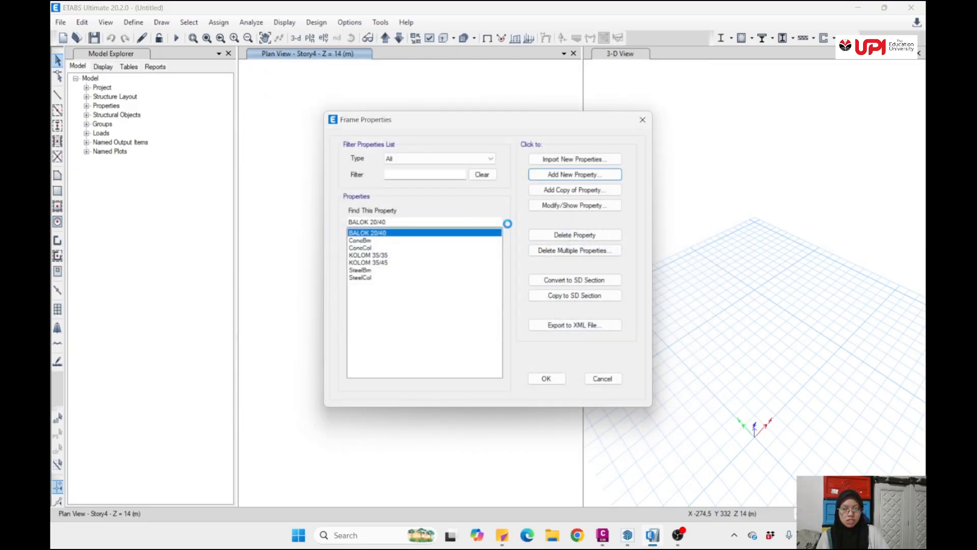
text(BALOK 30/50)
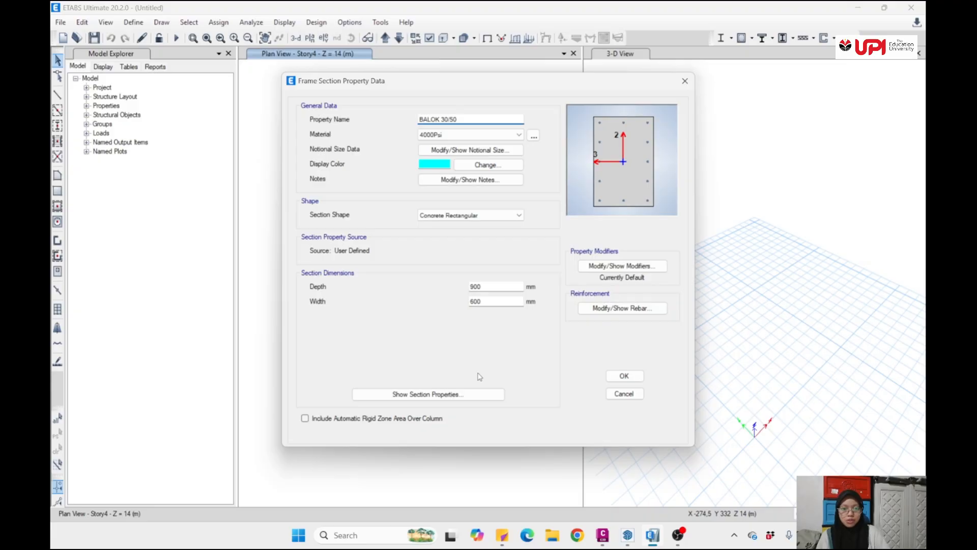
drag(494, 290, 457, 287)
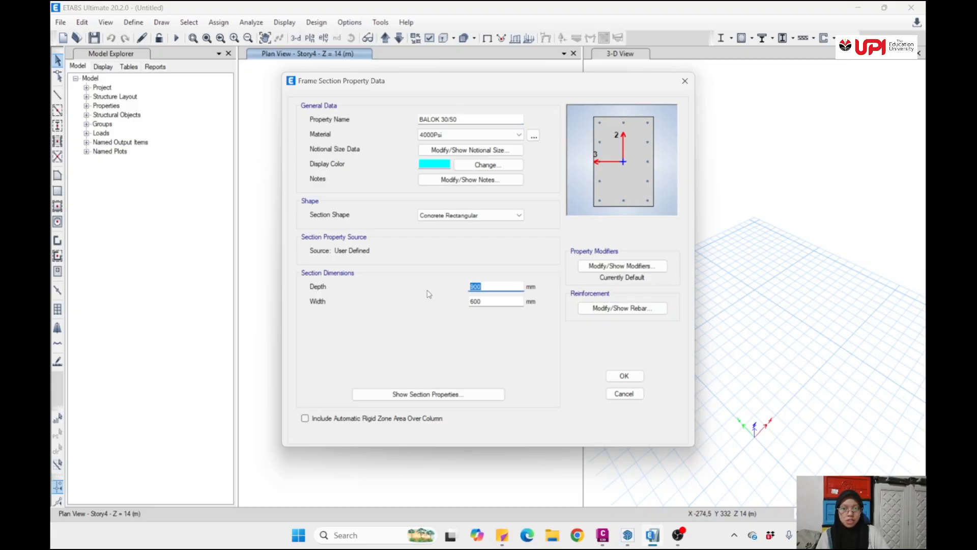
text(500)
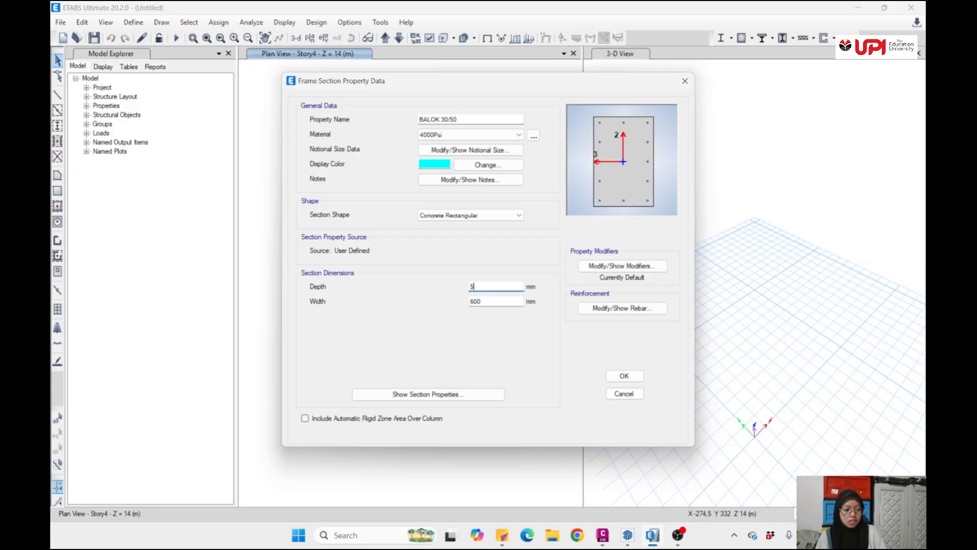
click(504, 302)
drag(490, 300, 455, 306)
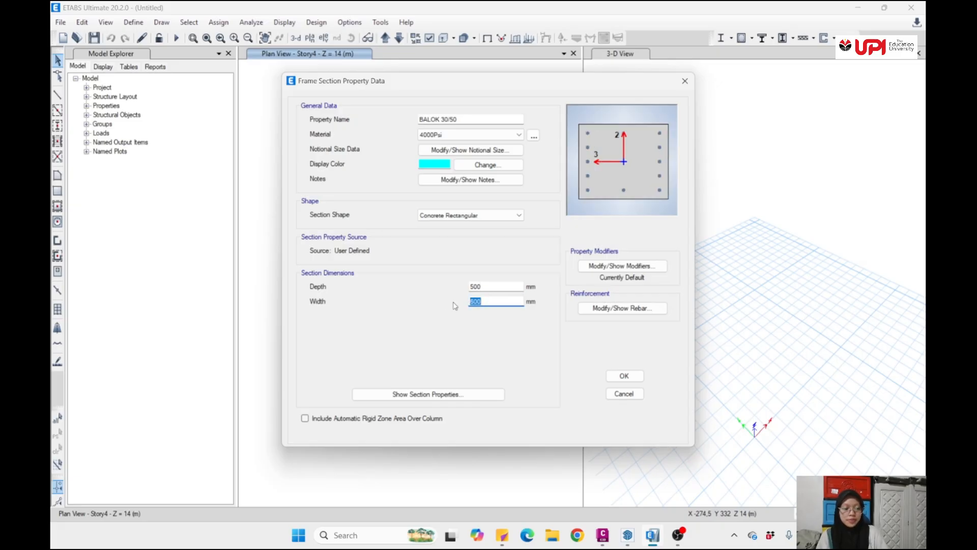
text(300)
key(Return)
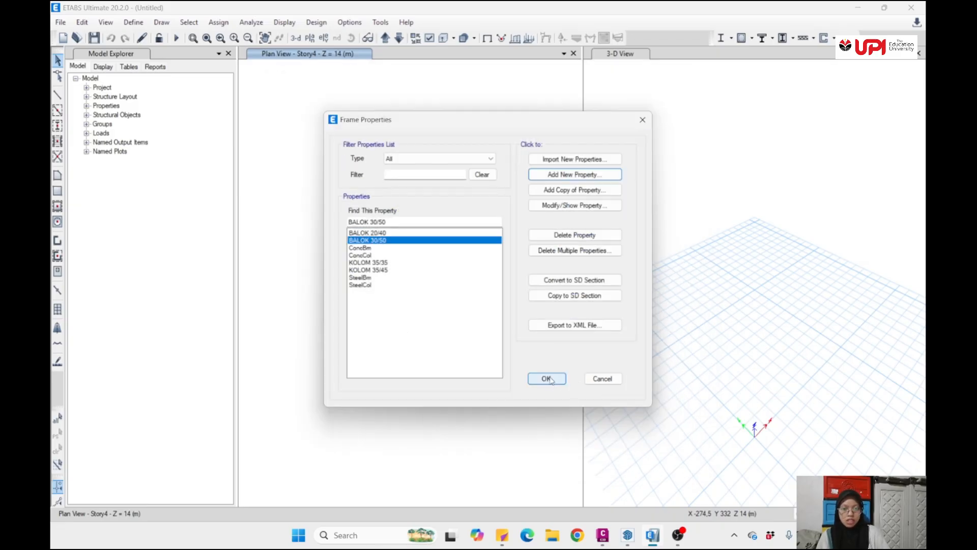
click(546, 379)
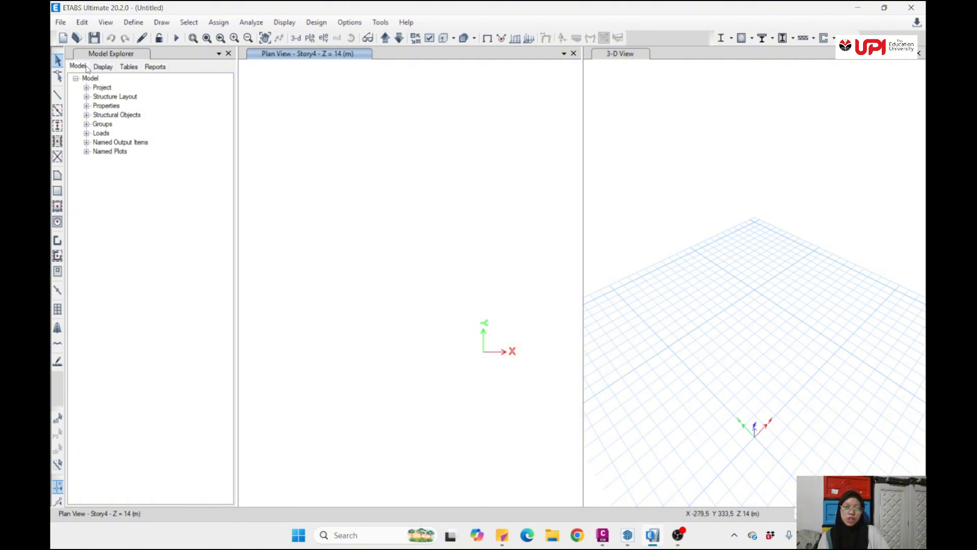
- Start importing the GAMBARR ETABS file as a DXF 3D model with the DXF file units set to m
click(60, 23)
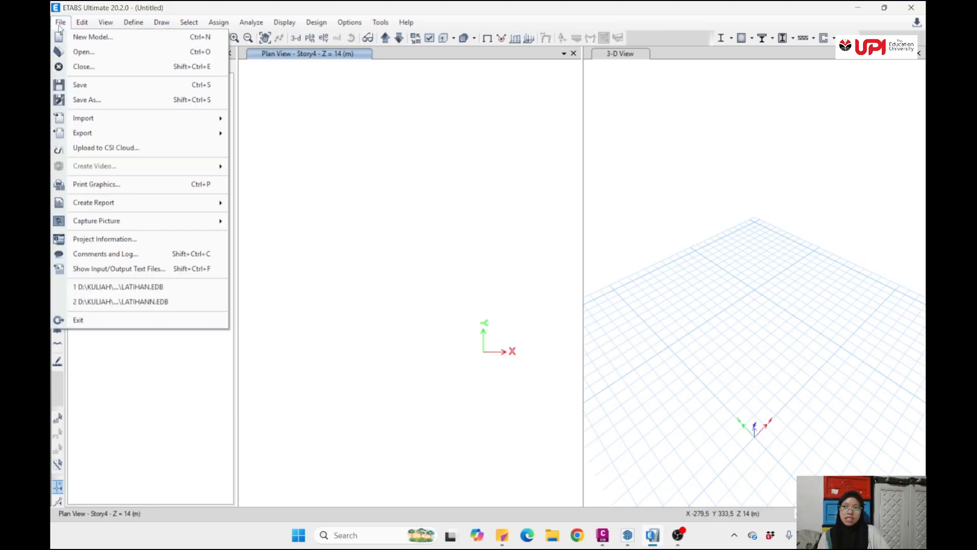
mouse_move(132, 122)
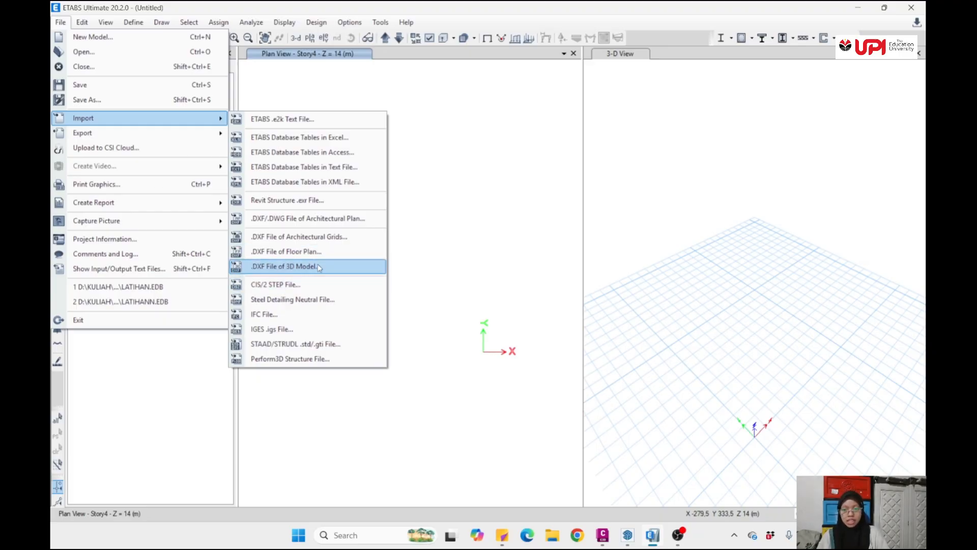
click(309, 265)
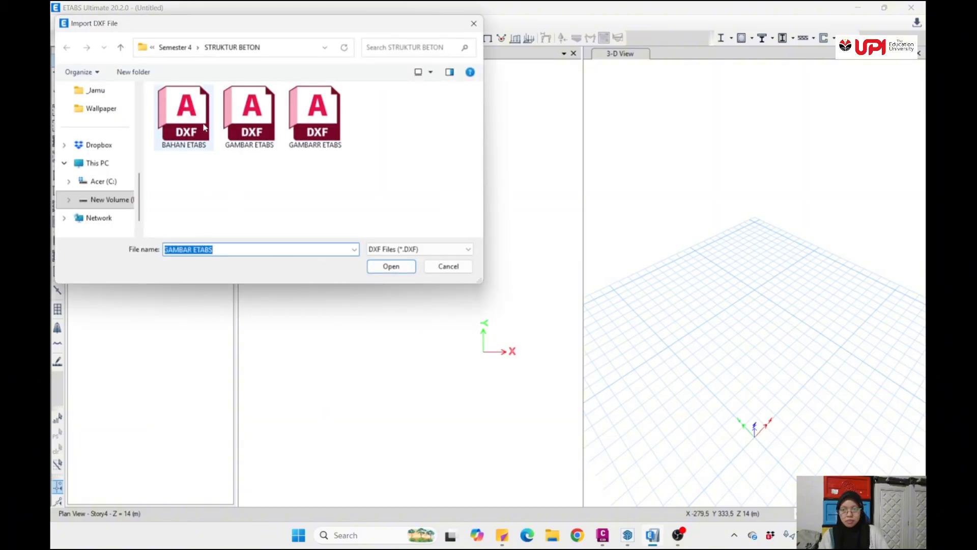
click(316, 117)
click(389, 266)
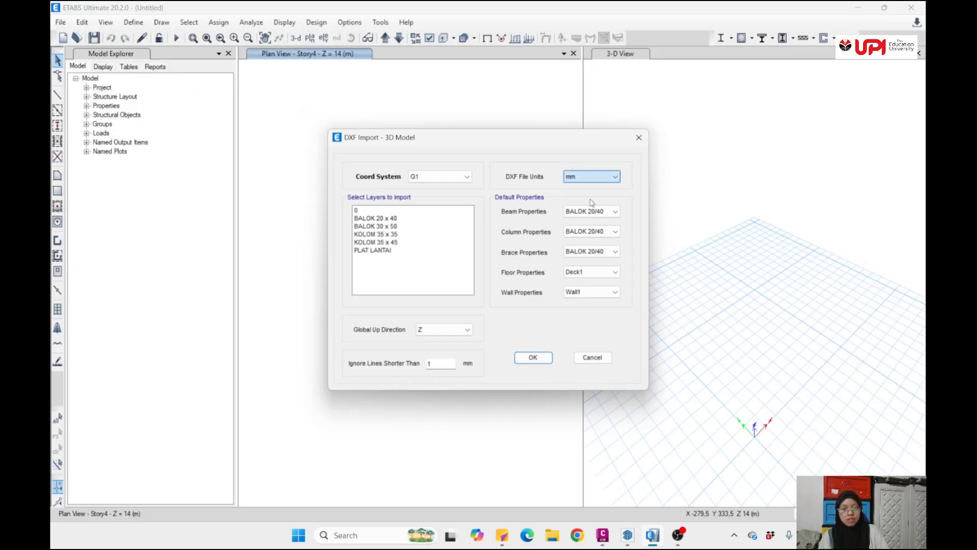
click(592, 179)
click(591, 220)
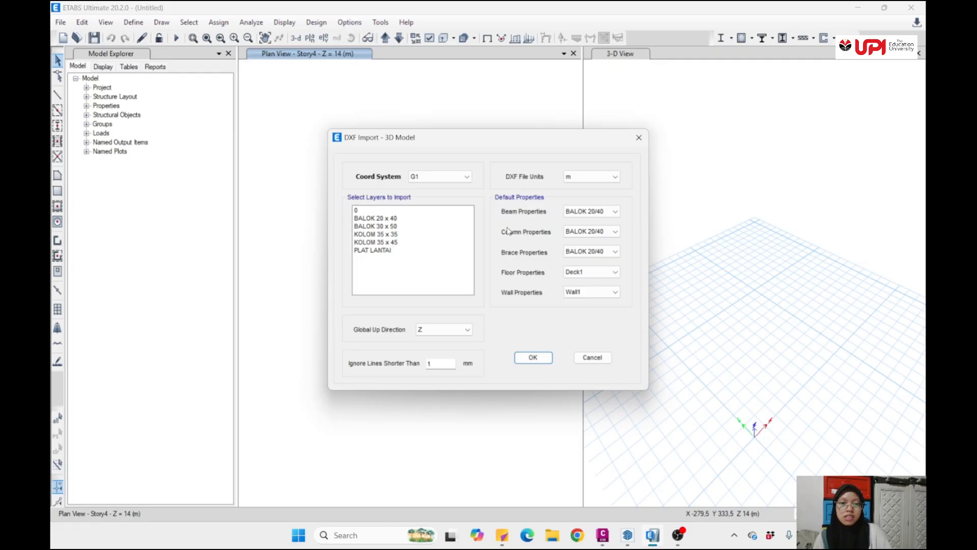
- Import the BALOK 20 x 40 and KOLOM 35 x 35 layers with KOLOM 35/35 as the default column property, accepting the proposed story data
click(379, 219)
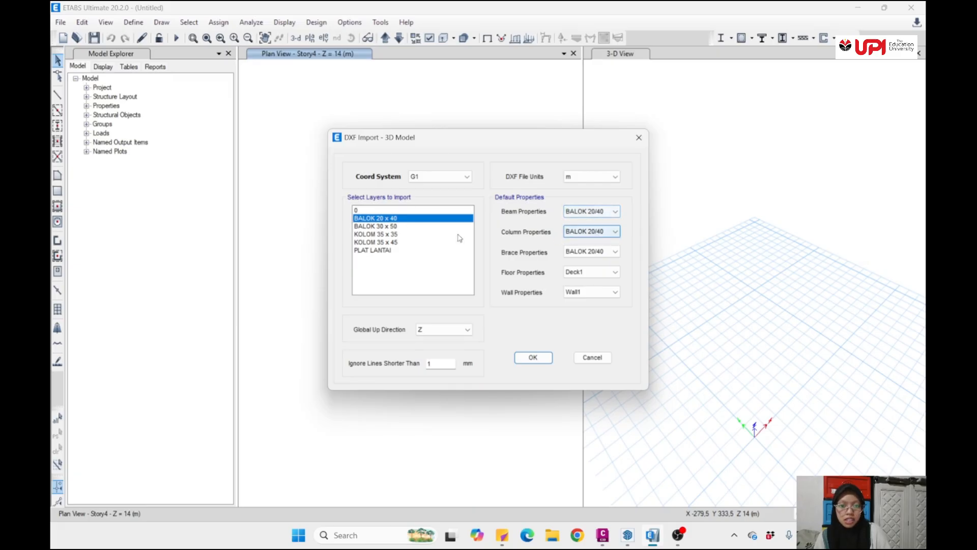
ctrl+click(399, 234)
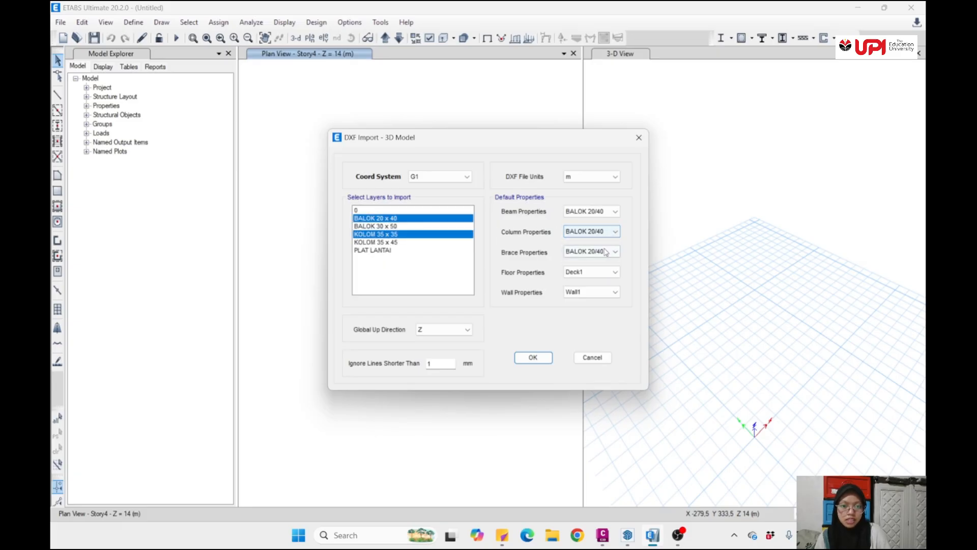
click(606, 232)
click(602, 242)
click(601, 232)
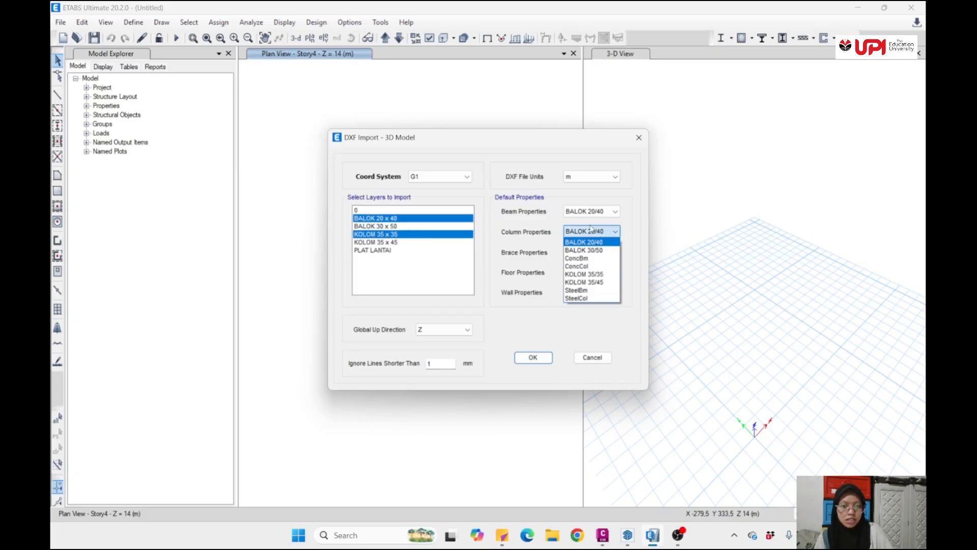
click(584, 273)
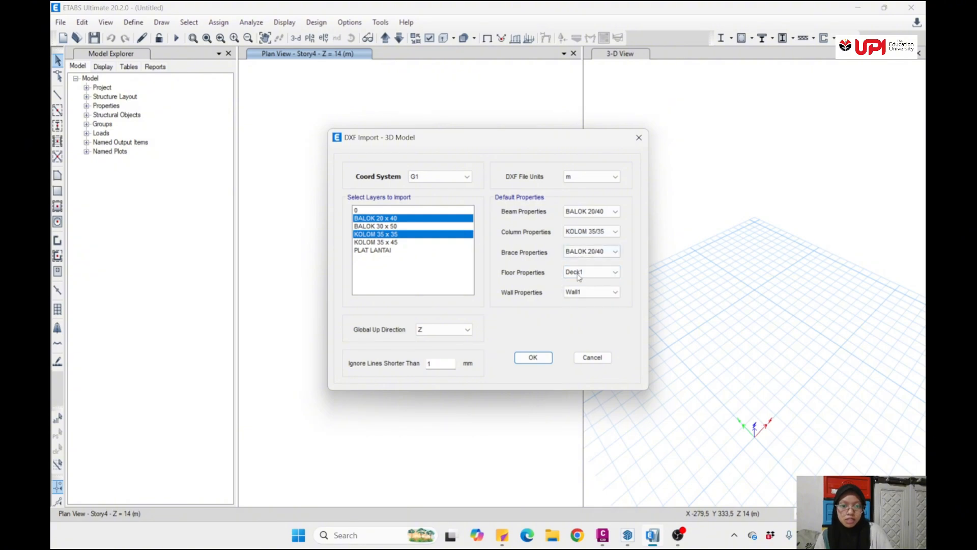
click(529, 358)
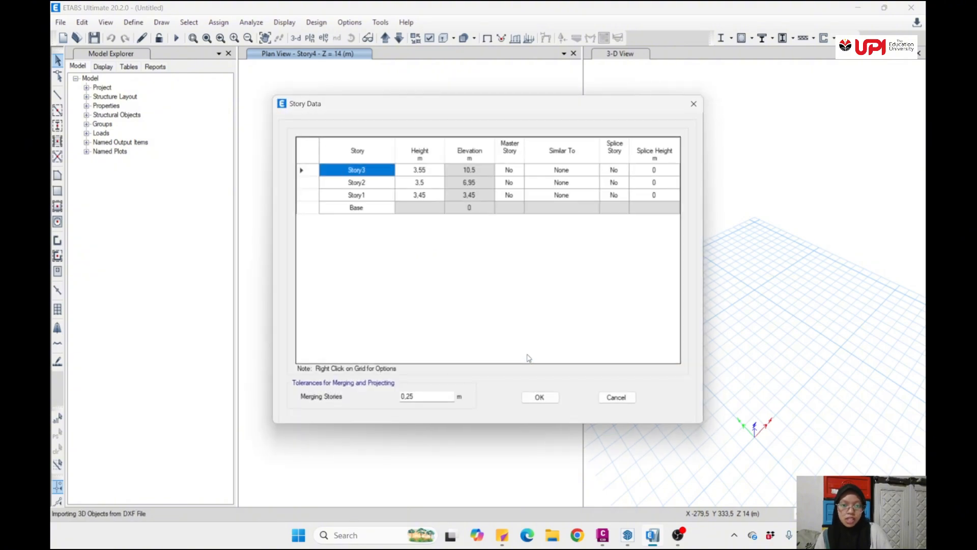
click(540, 397)
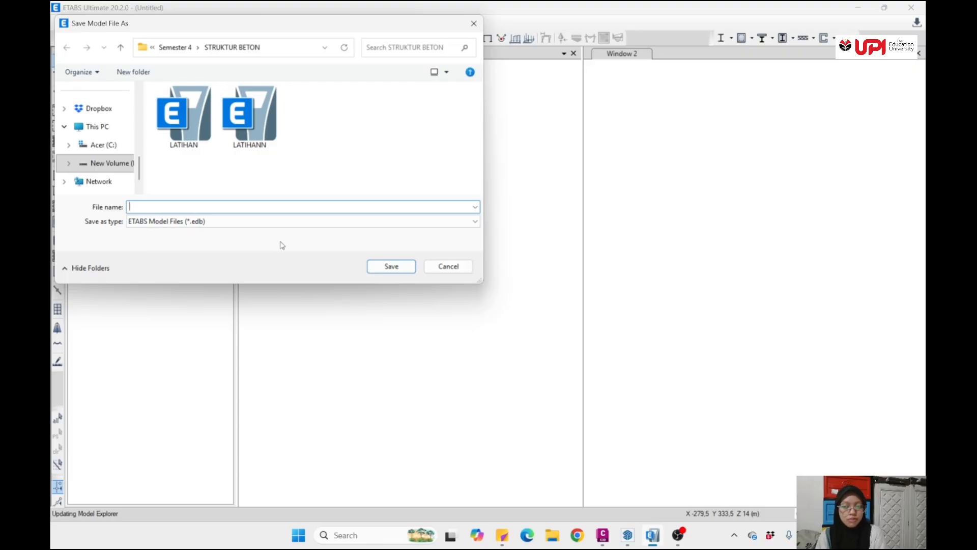
- Save the imported model in the STRUKTUR BETON folder as LATIHAN 2
text(LATIHAM)
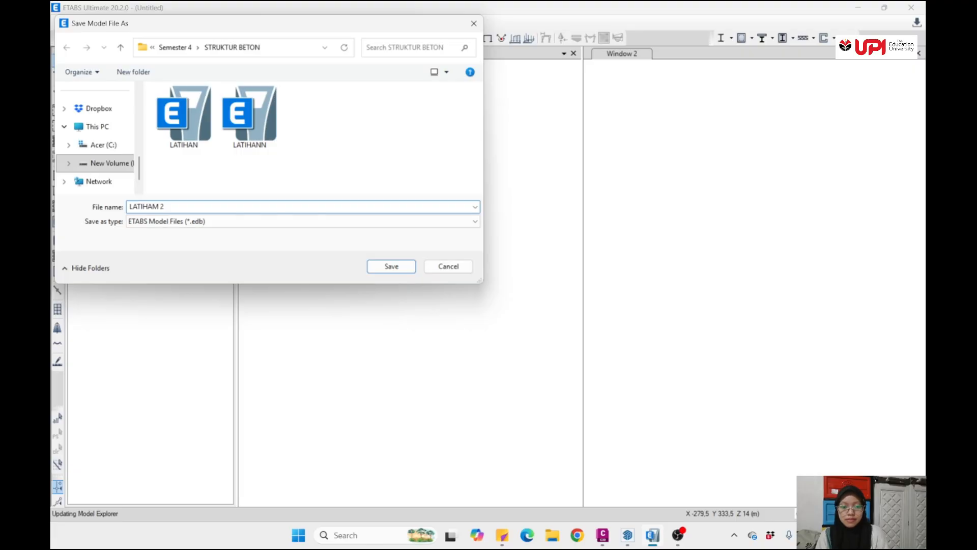
key(BackSpace)
text(N 2)
key(Return)
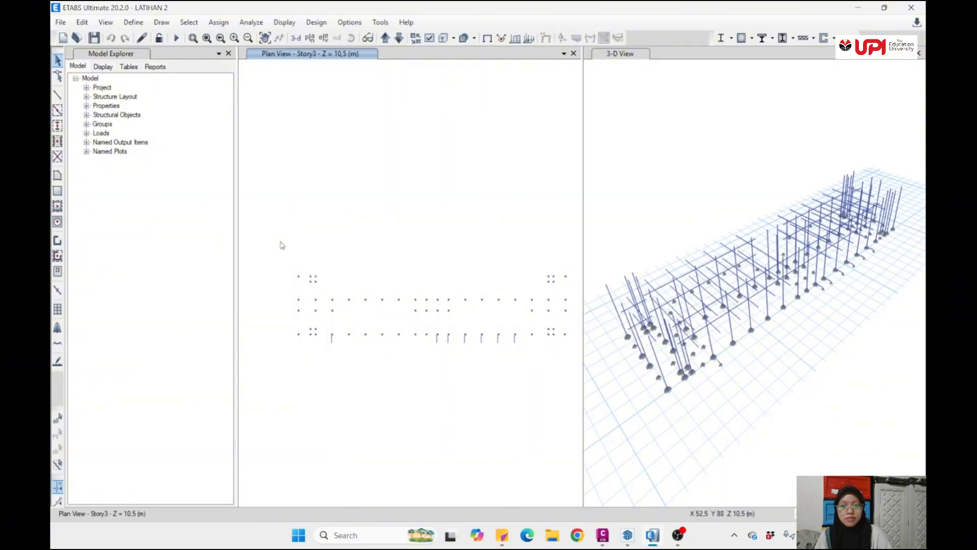
- Examine the imported beams and columns in the plan and 3D views
scroll(539, 330, down, 5)
scroll(611, 322, up, 3)
scroll(701, 301, down, 6)
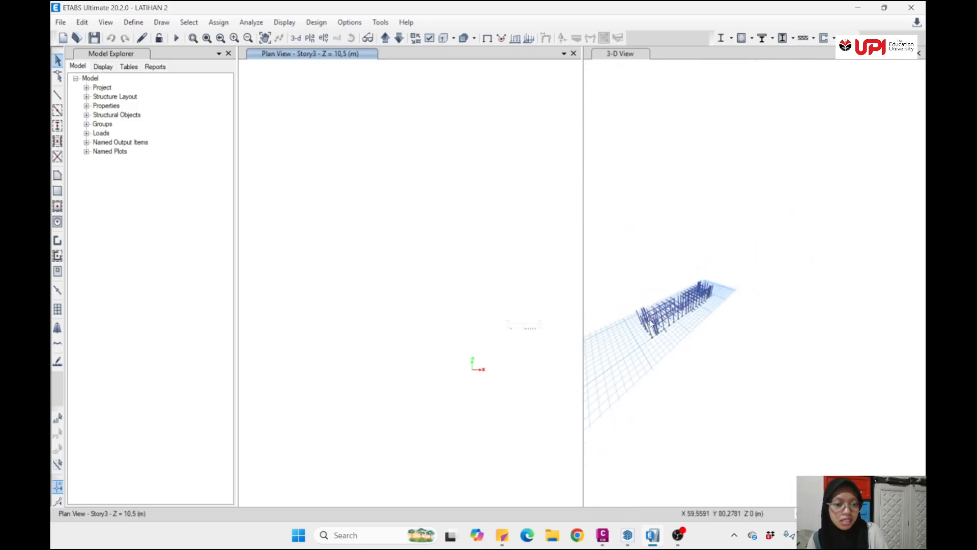
scroll(701, 302, up, 3)
scroll(669, 283, down, 3)
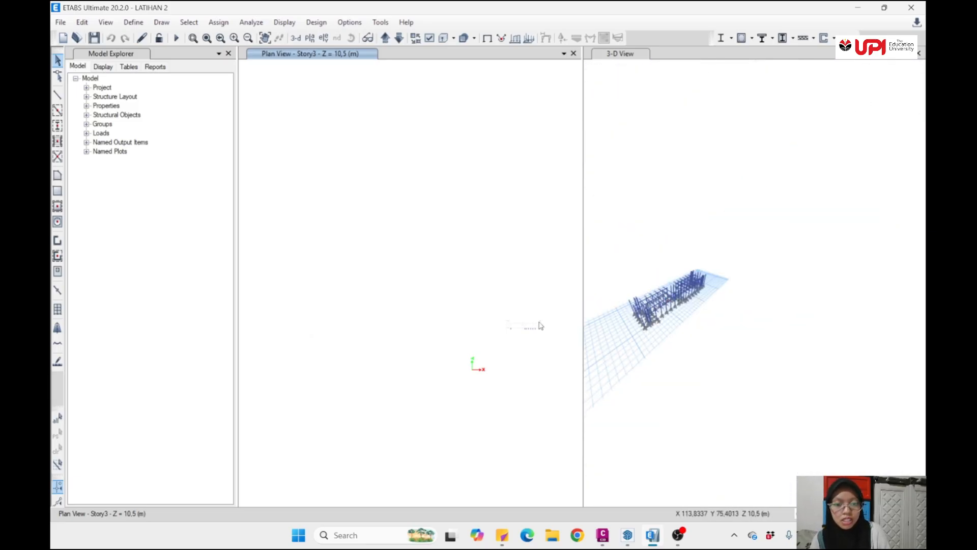
scroll(484, 332, up, 4)
scroll(484, 332, up, 2)
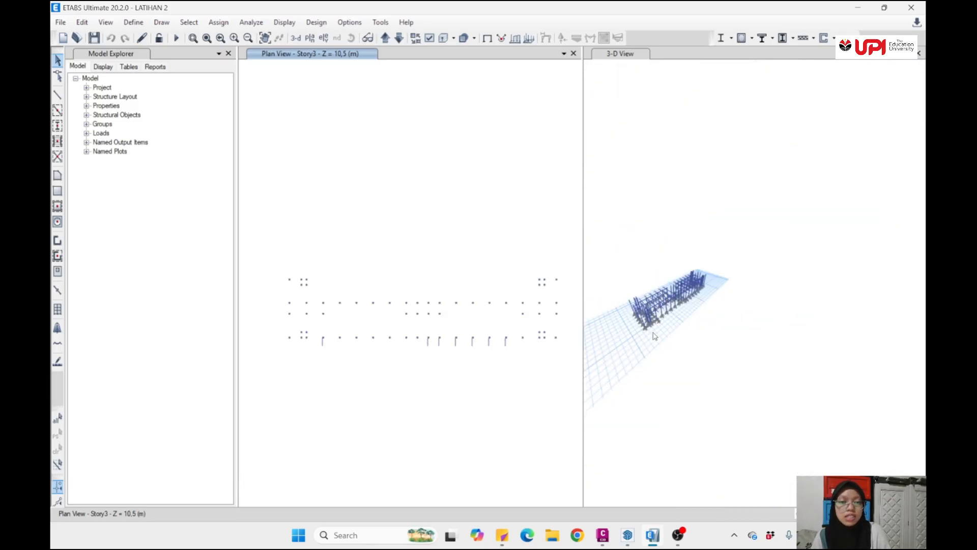
shift+middle_drag(678, 358, 687, 325)
scroll(654, 293, up, 4)
scroll(655, 293, down, 3)
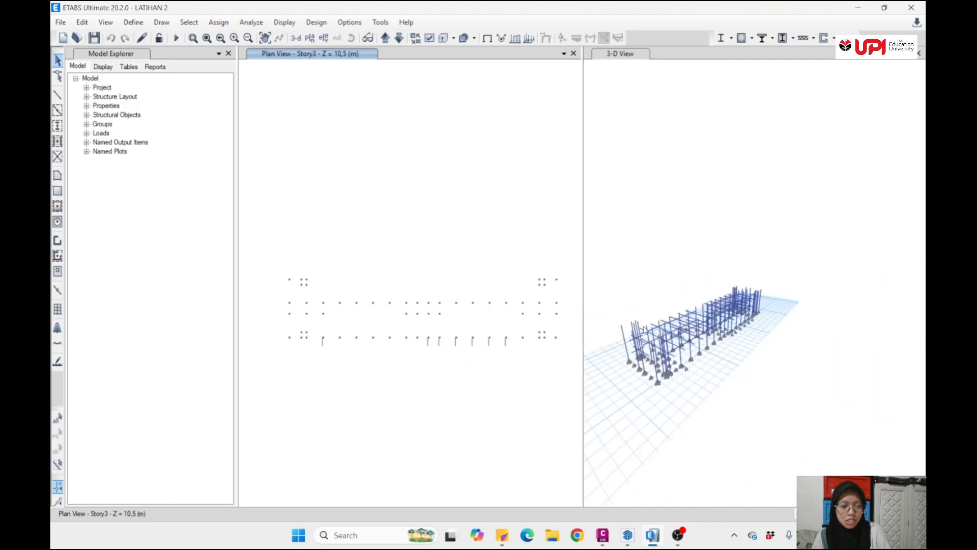
scroll(657, 303, down, 2)
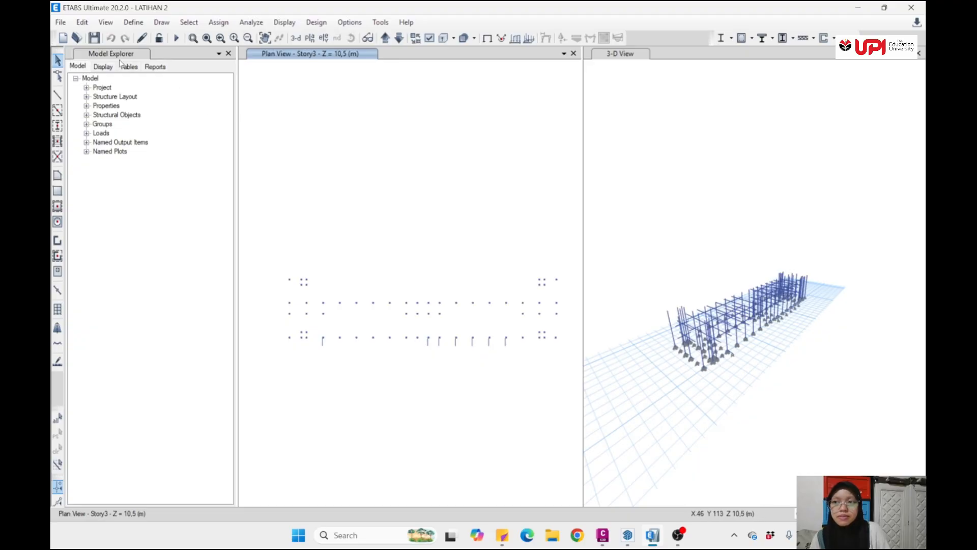
- Open the existing LATIHAN model from the STRUKTUR BETON folder
click(60, 22)
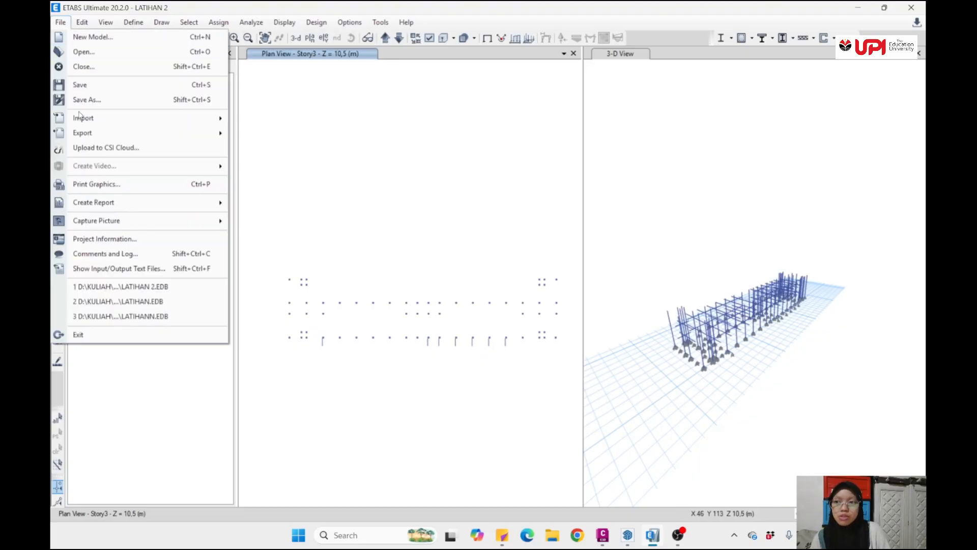
click(87, 55)
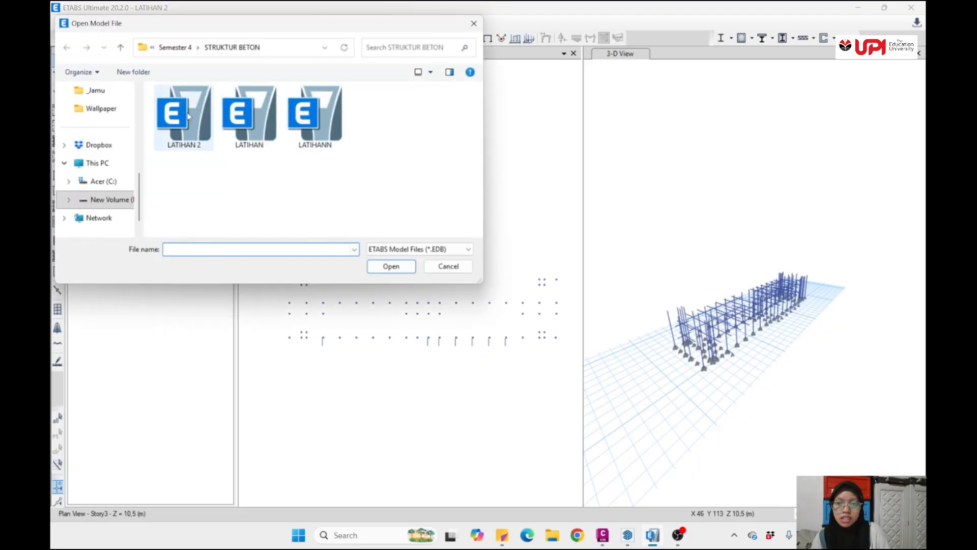
click(249, 117)
click(390, 266)
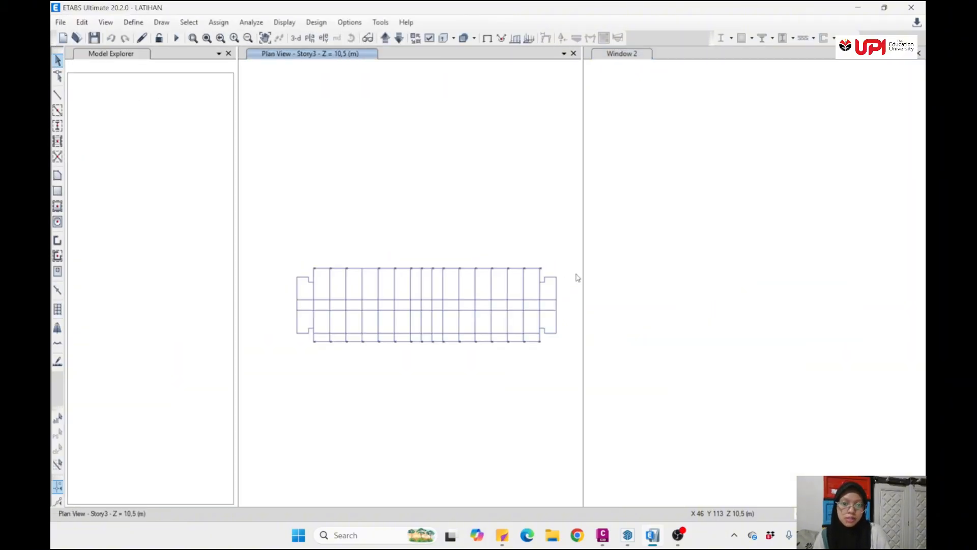
- Examine the LATIHAN building frame's beams, columns and base supports in the 3D view from several angles and distances
scroll(648, 289, down, 5)
scroll(667, 289, up, 5)
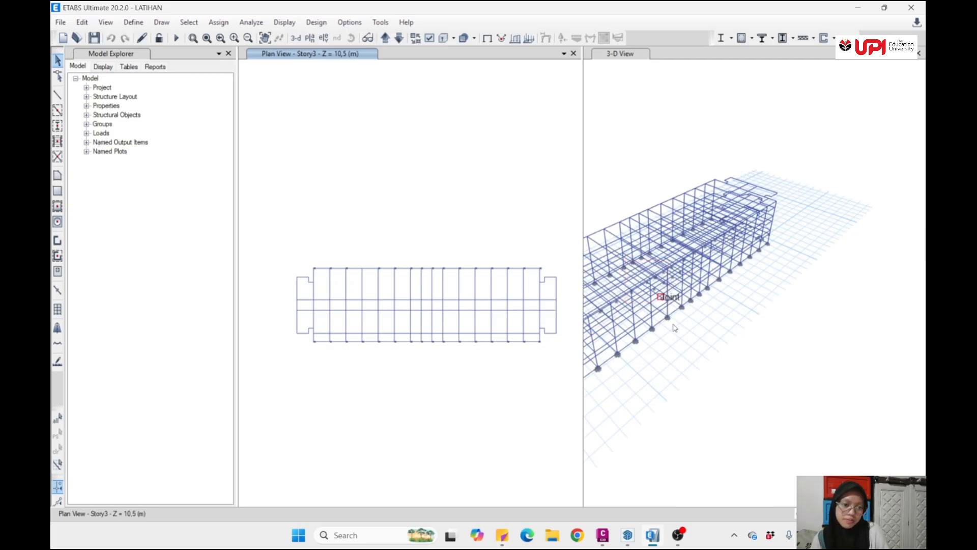
middle_drag(678, 329, 771, 302)
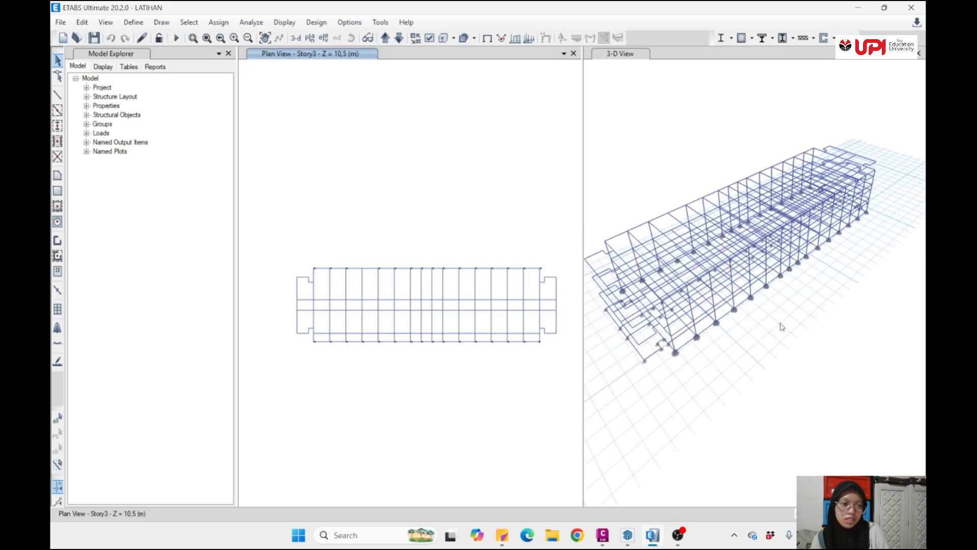
scroll(783, 326, down, 2)
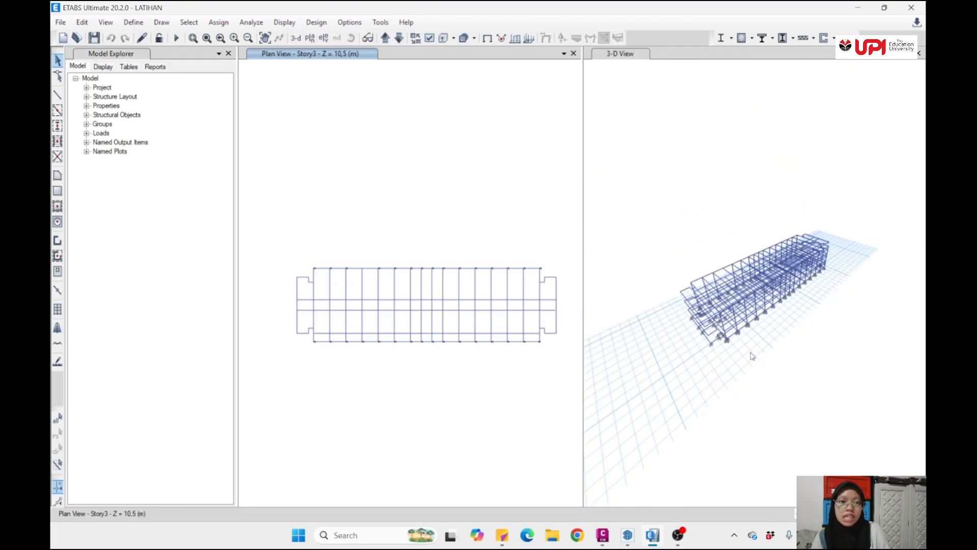
middle_drag(753, 356, 758, 330)
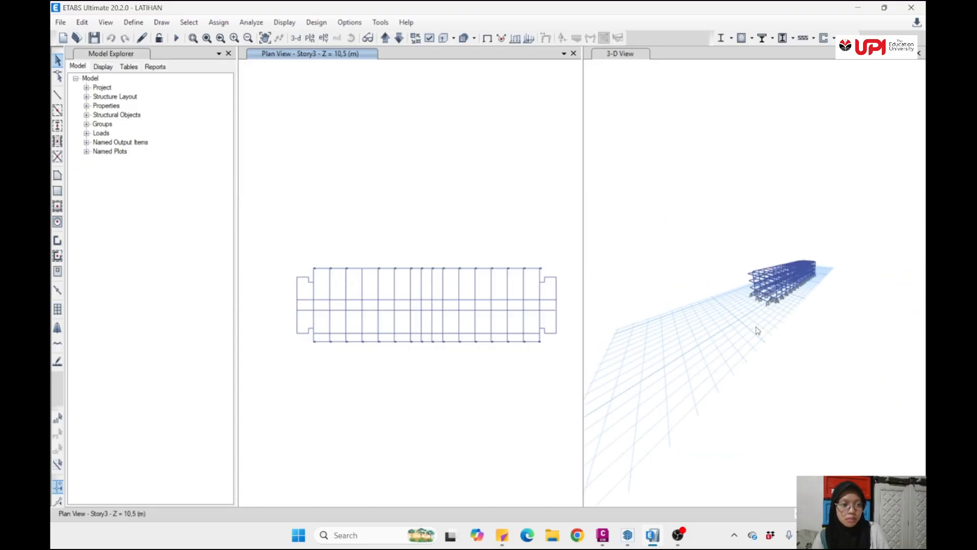
scroll(811, 286, up, 4)
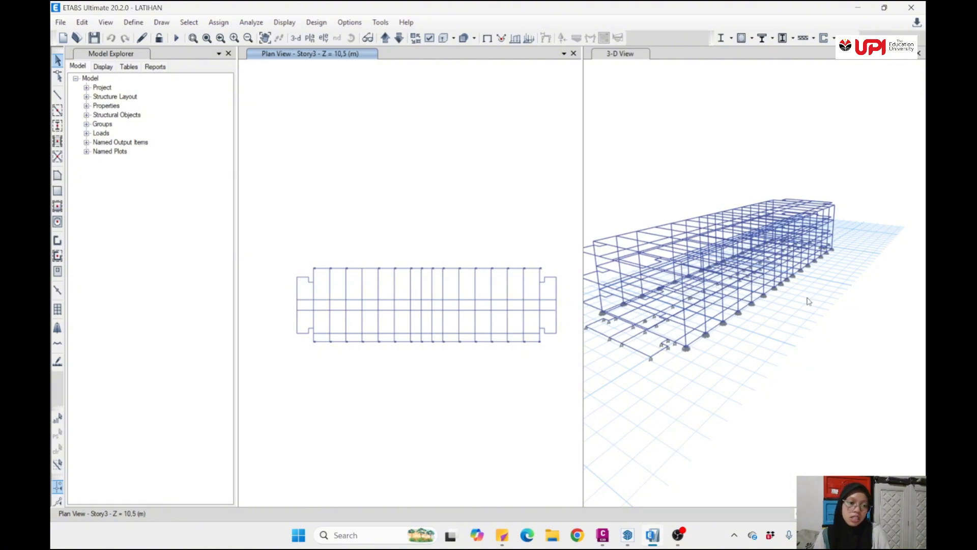
scroll(749, 323, down, 3)
shift+middle_drag(800, 311, 792, 364)
scroll(741, 310, up, 5)
scroll(742, 310, down, 5)
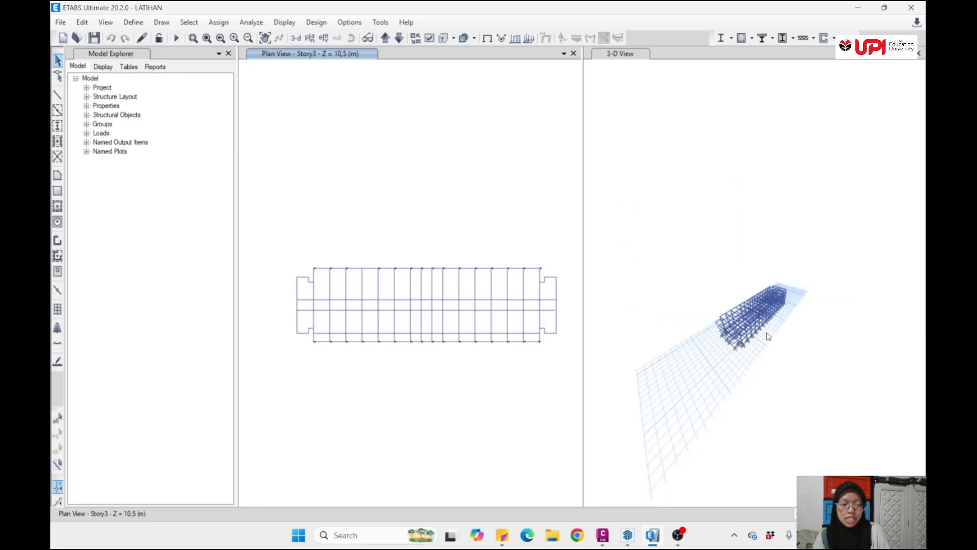